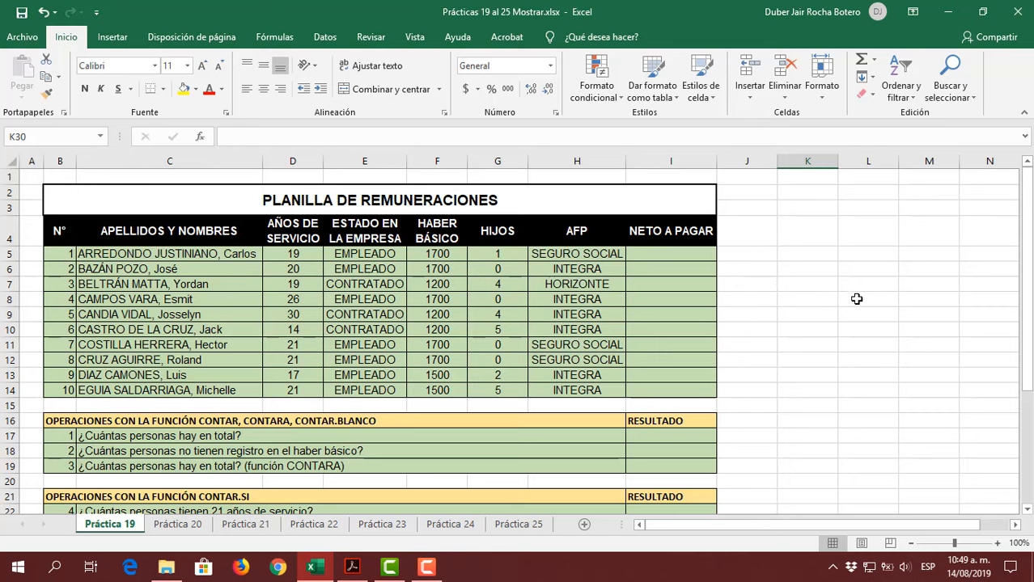
Review the question tables on the Práctica 19 sheet and read the matching exercise instructions in the PDF open in Adobe Acrobat
left_click(803, 269)
scroll(809, 352, "down", 1)
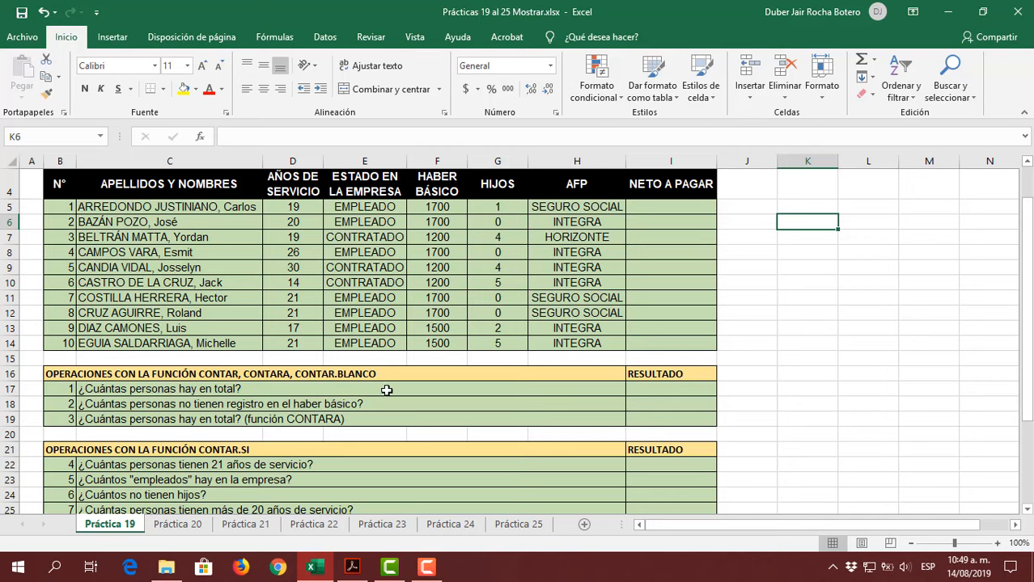
scroll(389, 391, "down", 1)
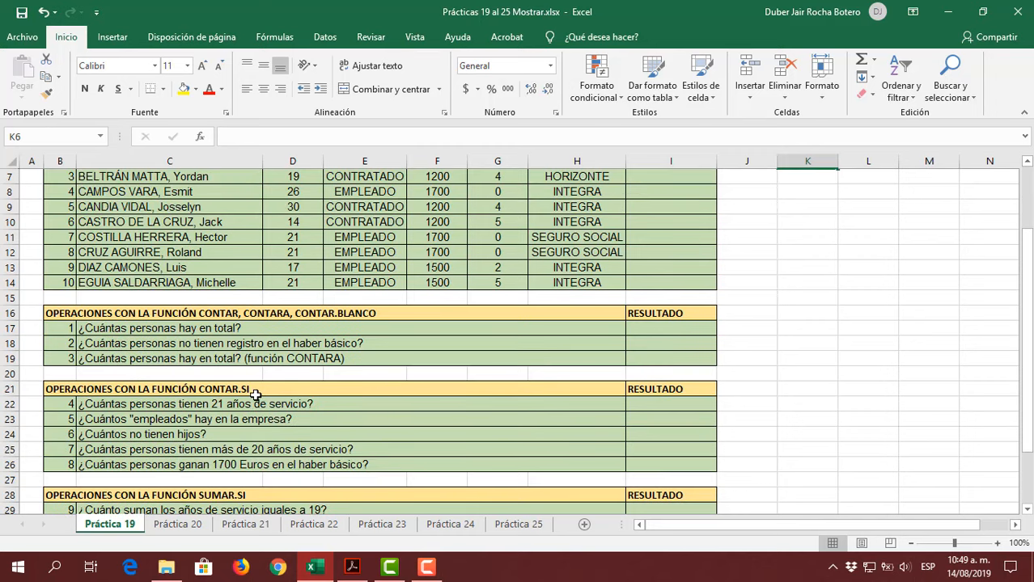
scroll(372, 398, "down", 1)
scroll(372, 398, "down", 2)
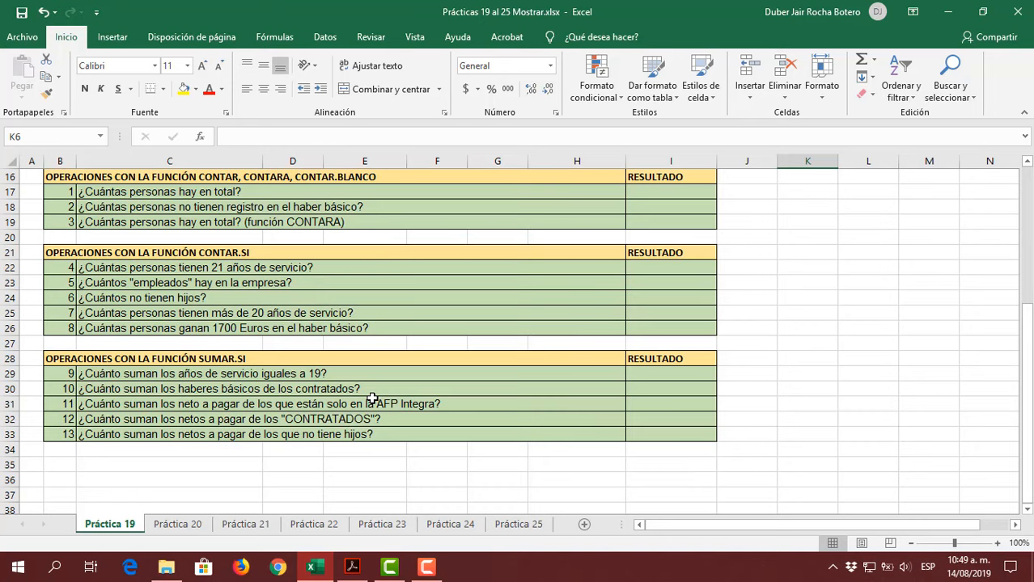
scroll(755, 346, "up", 5)
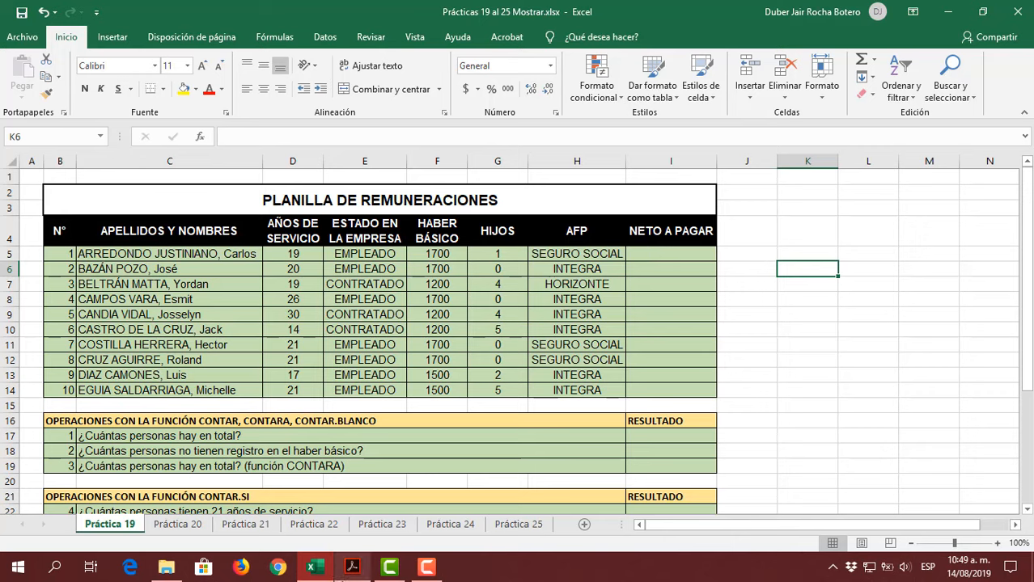
left_click(352, 567)
scroll(605, 295, "down", 6)
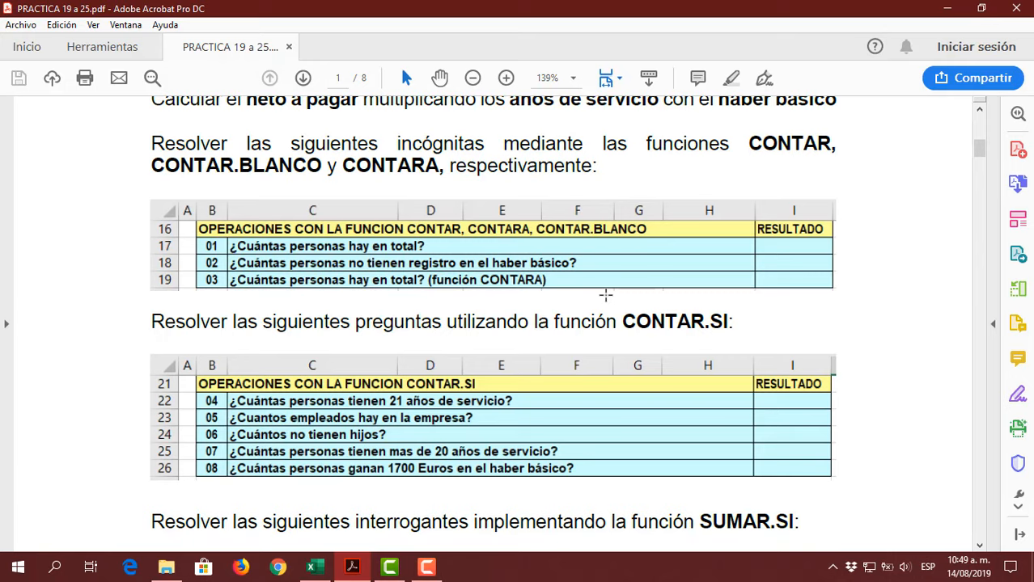
scroll(605, 295, "up", 3)
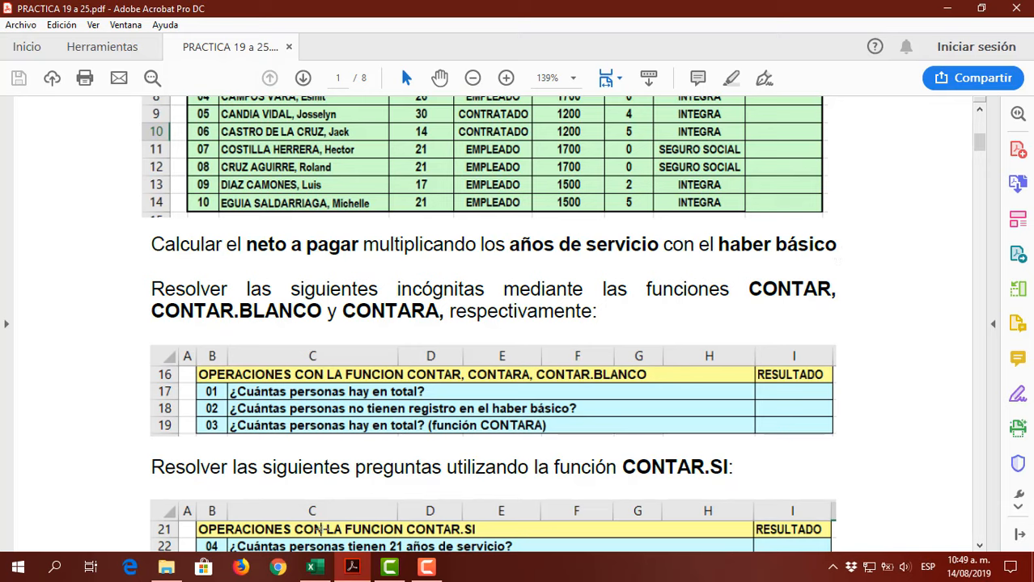
Back in Excel, calculate NETO A PAGAR in I5 with =D5*F5 and fill the formula down to I14
left_click(311, 568)
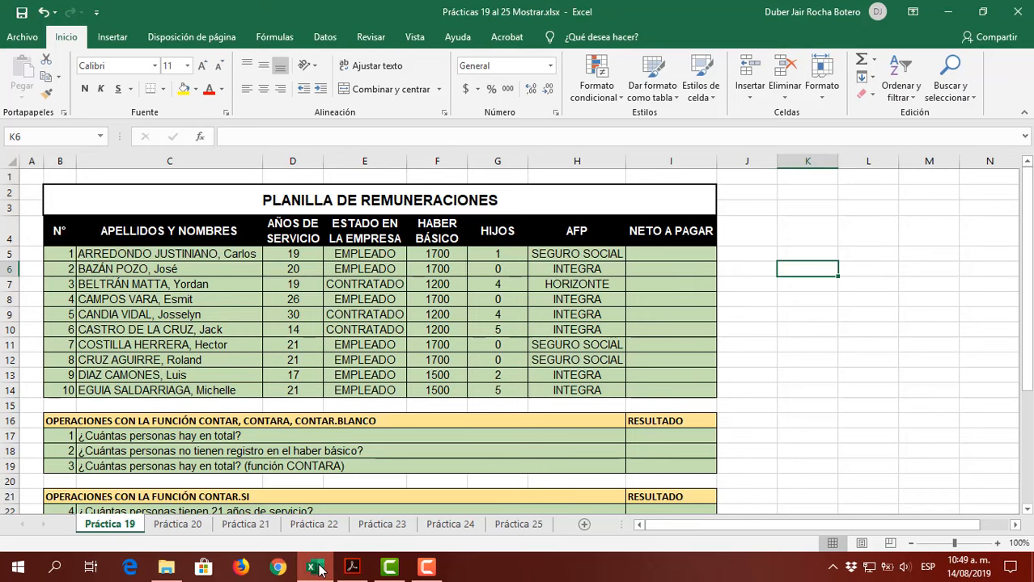
left_click(687, 253)
type("=")
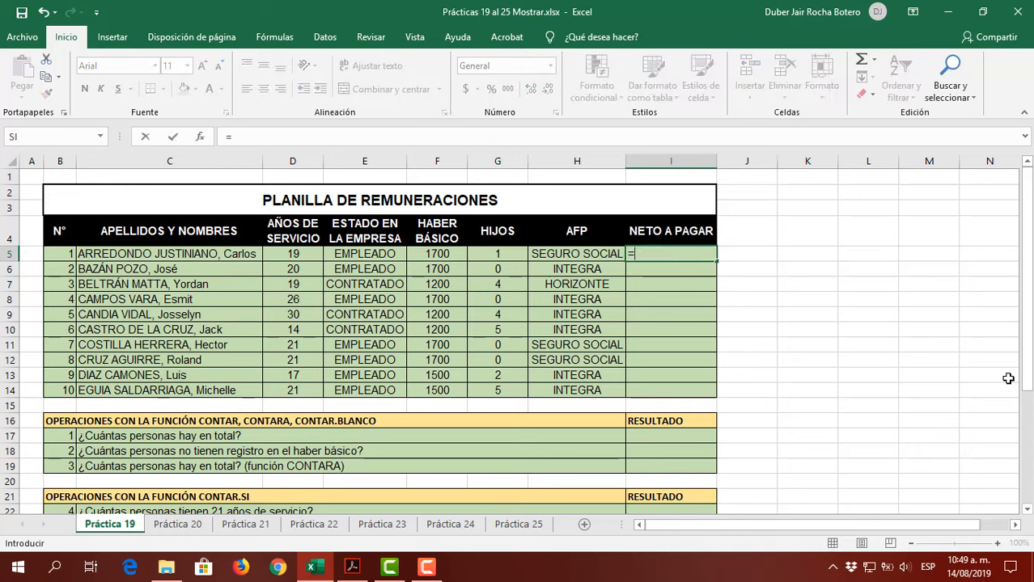
left_click(292, 255)
type("*")
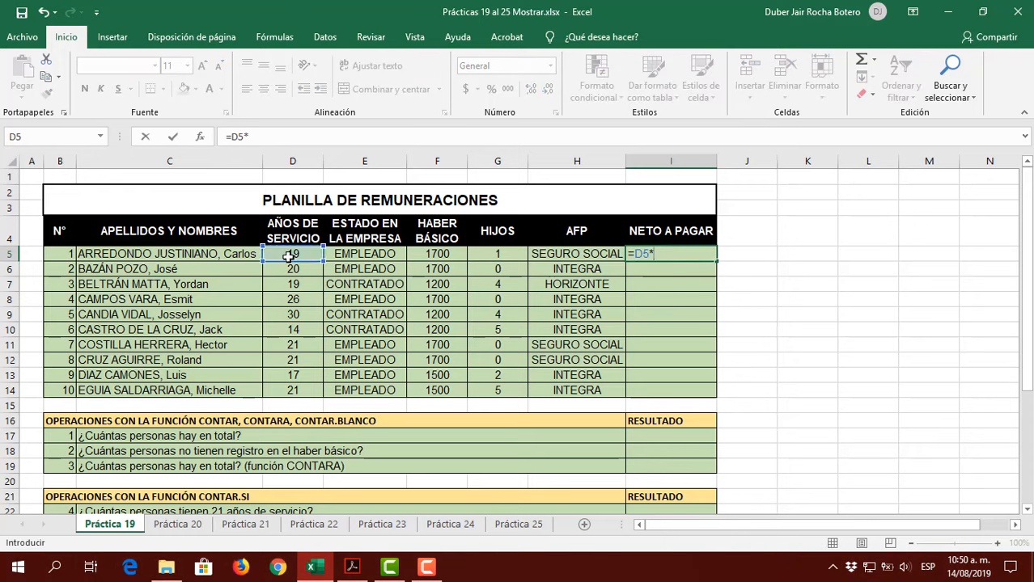
left_click(434, 255)
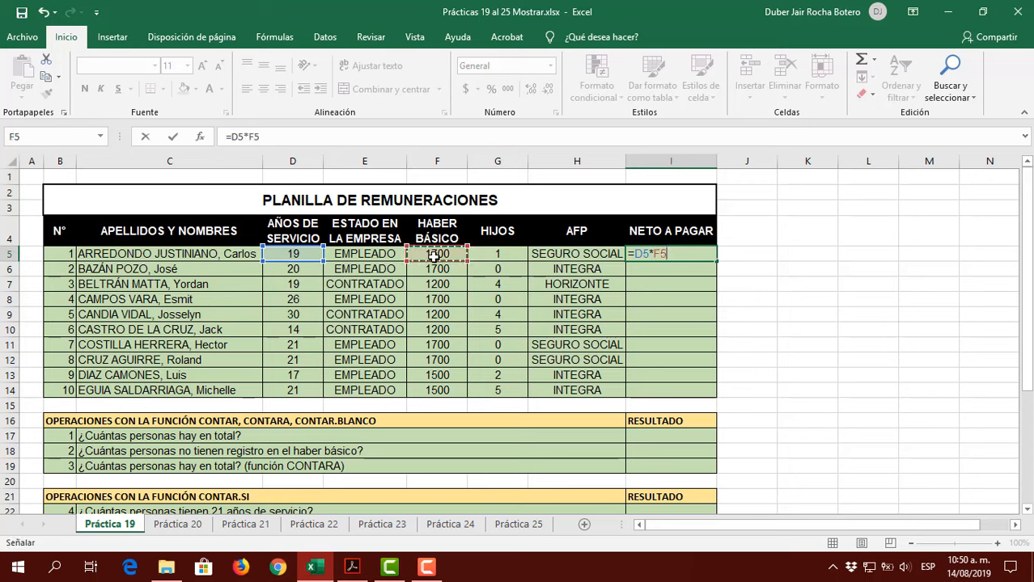
key("ctrl+Return")
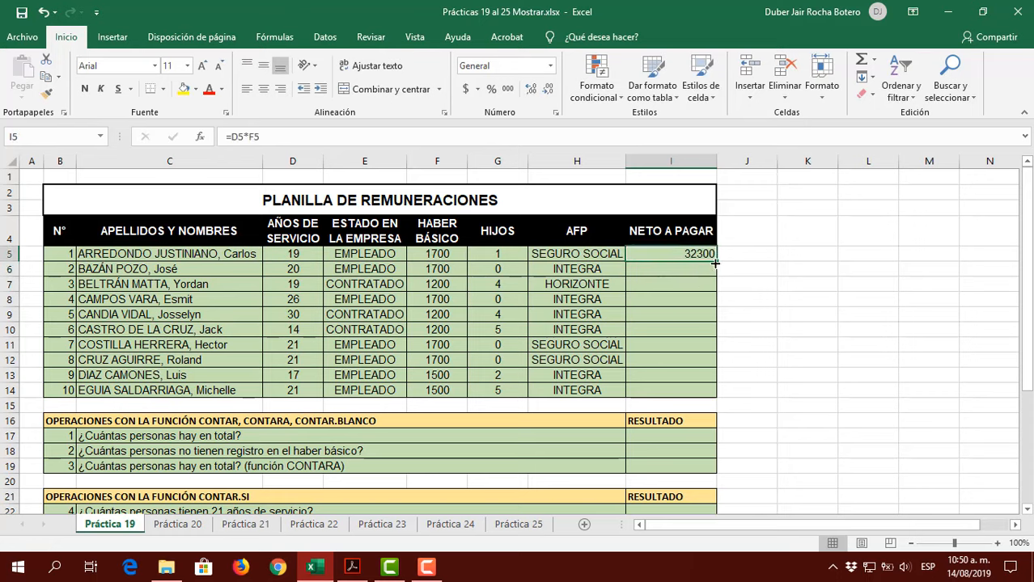
double_click(715, 262)
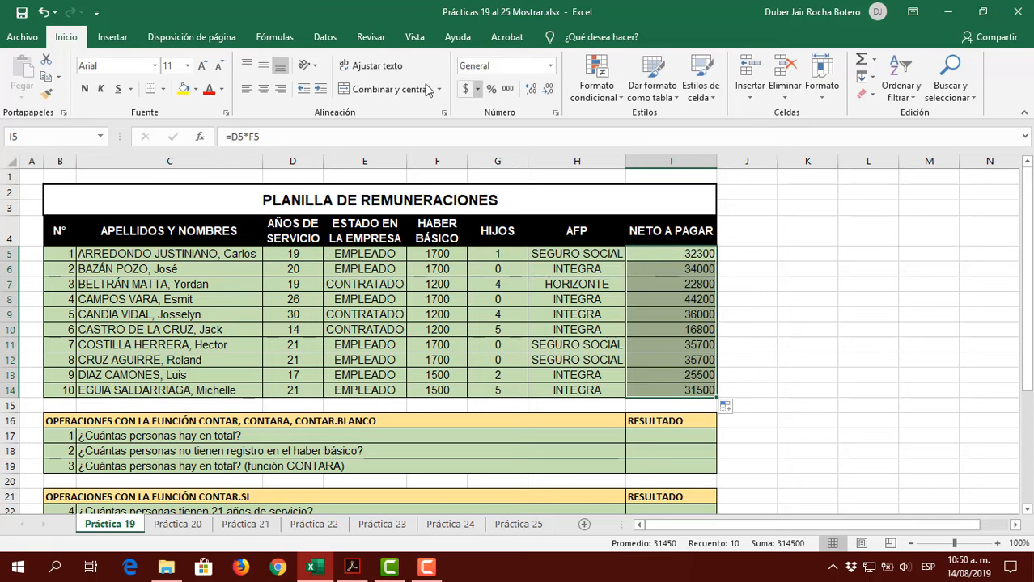
Format the NETO A PAGAR amounts in I5:I14 as accounting currency with no decimal places
left_click(464, 89)
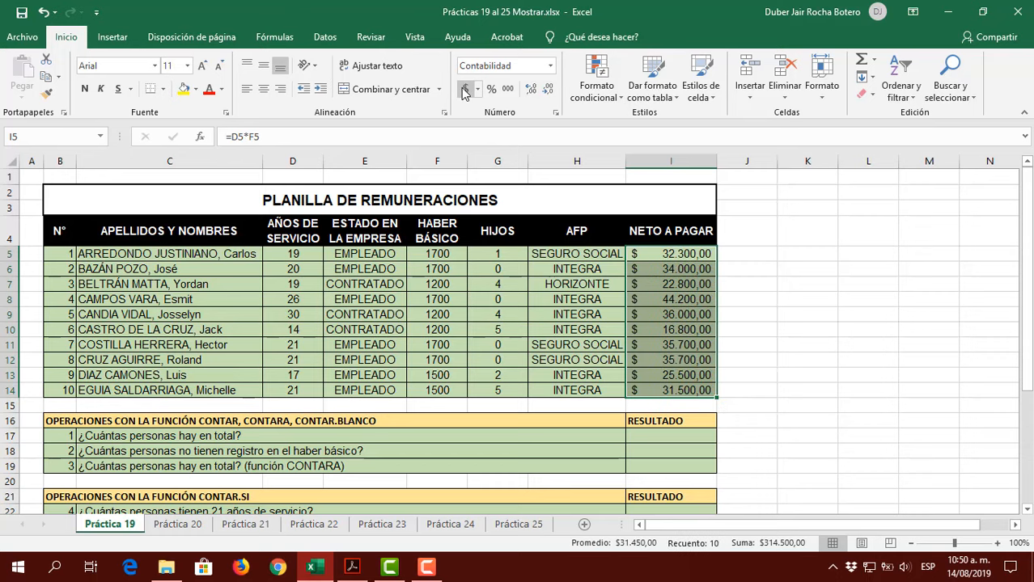
left_click(548, 89)
left_click(547, 89)
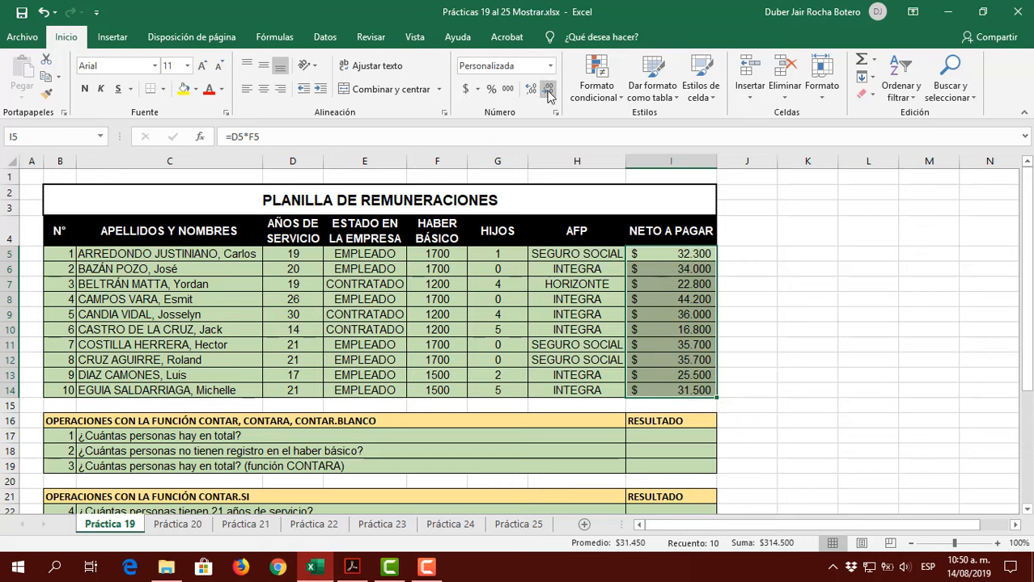
left_click(773, 287)
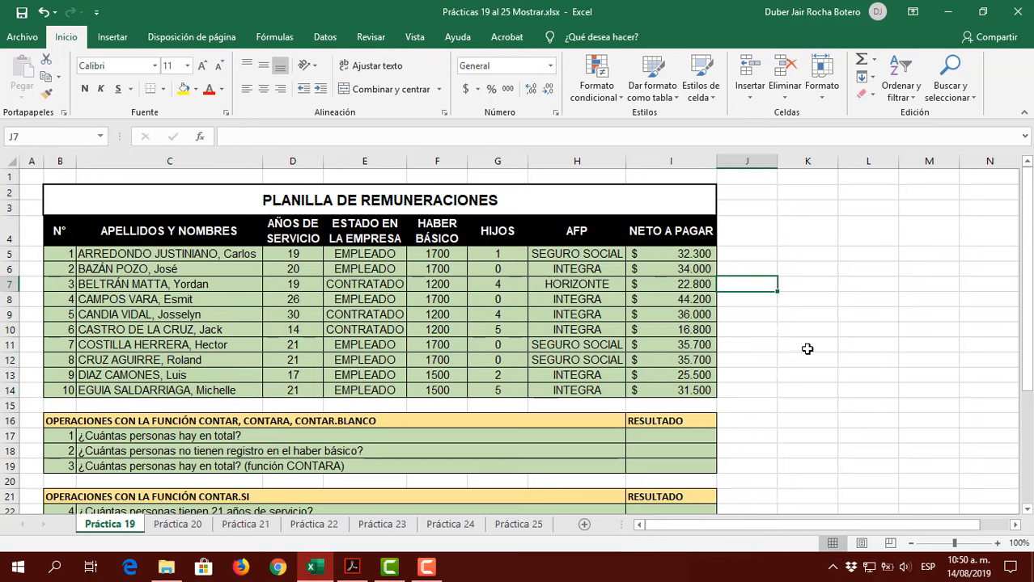
Check the instructions in the PDF and answer question 1 in the Excel sheet's cell I17 with =CONTAR(D5:D14)
scroll(807, 349, "down", 2)
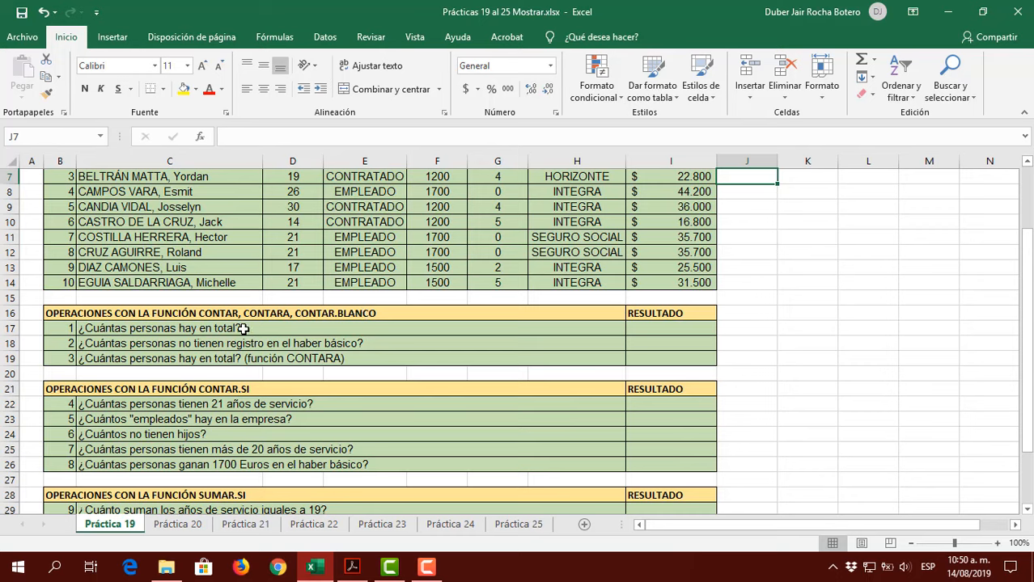
left_click(352, 567)
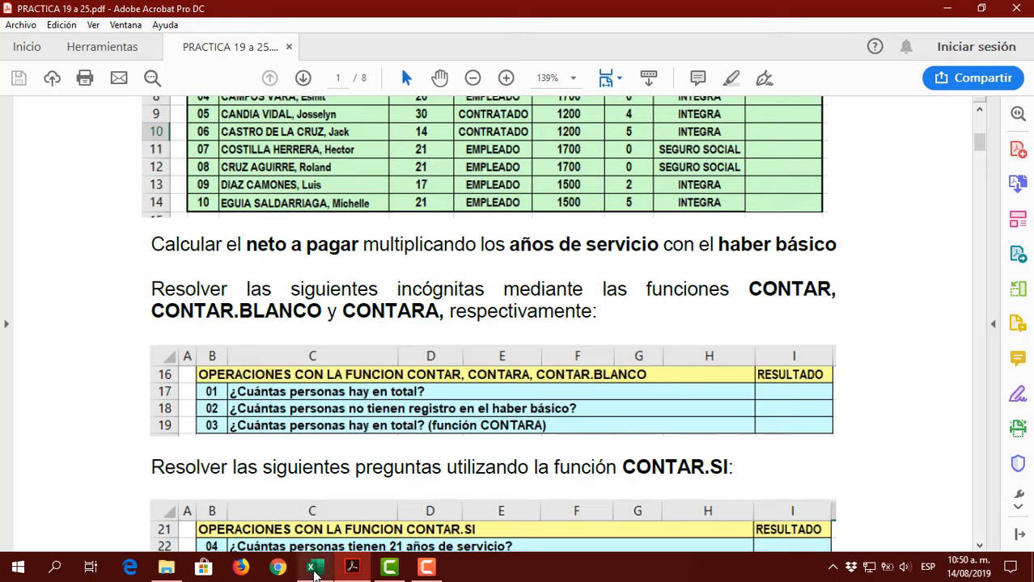
left_click(311, 569)
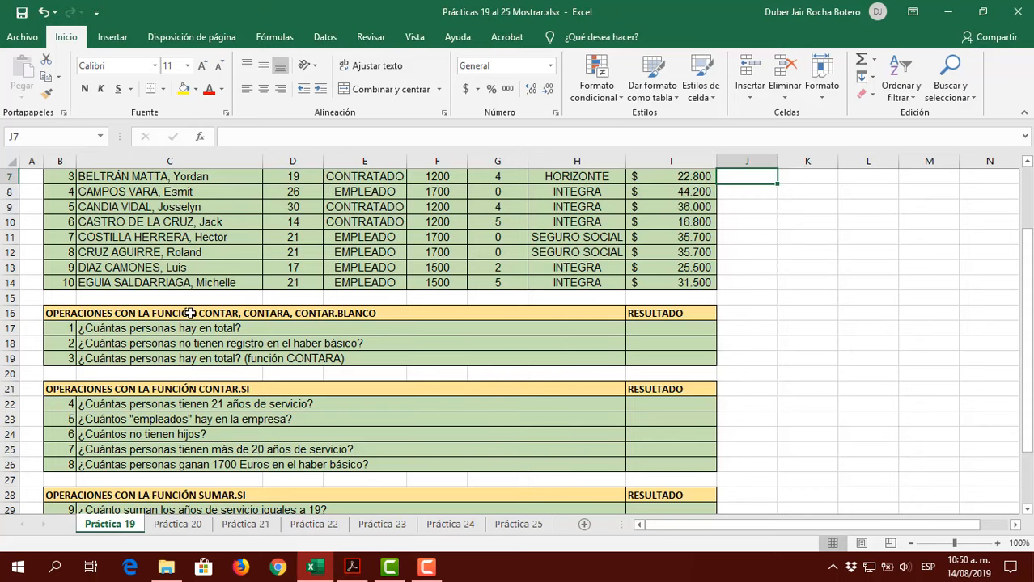
left_click(649, 328)
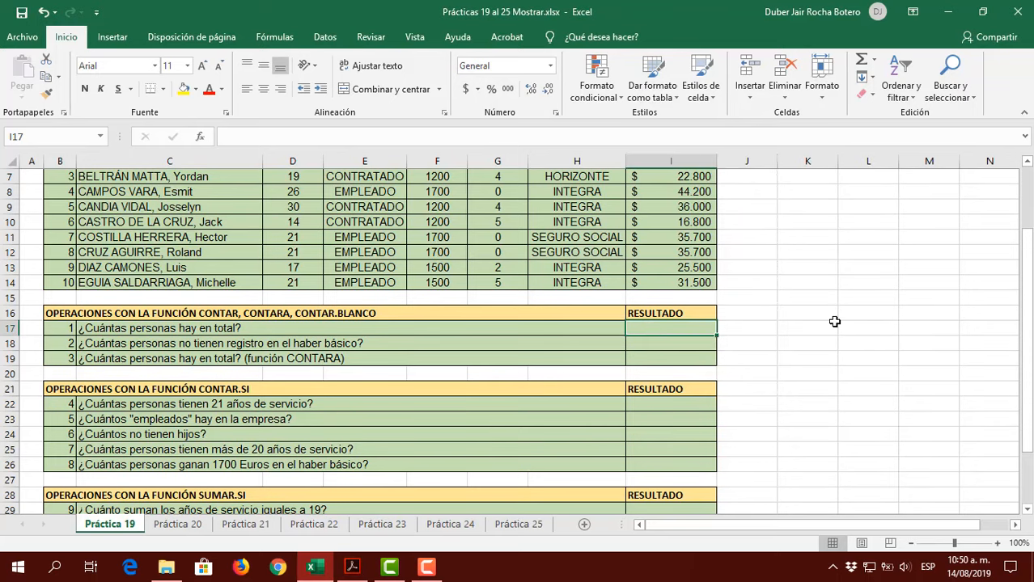
type("=contar")
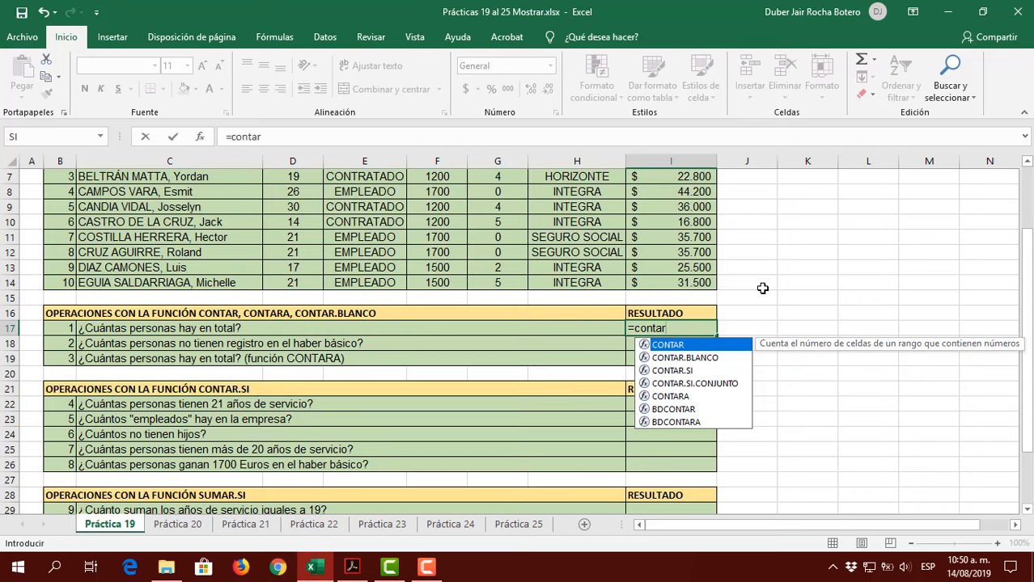
type("(")
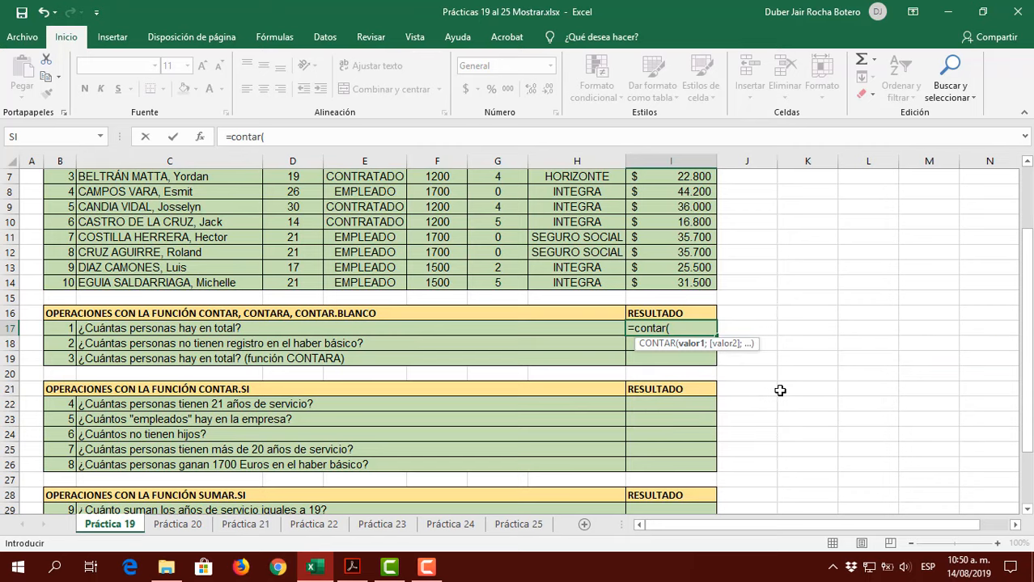
scroll(780, 388, "up", 2)
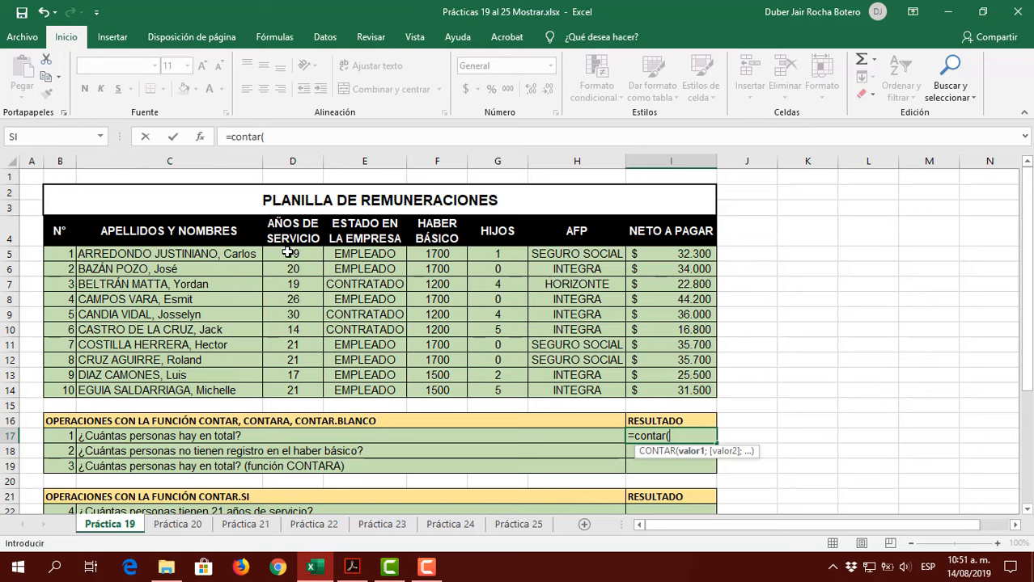
left_click_drag(287, 253, 280, 389)
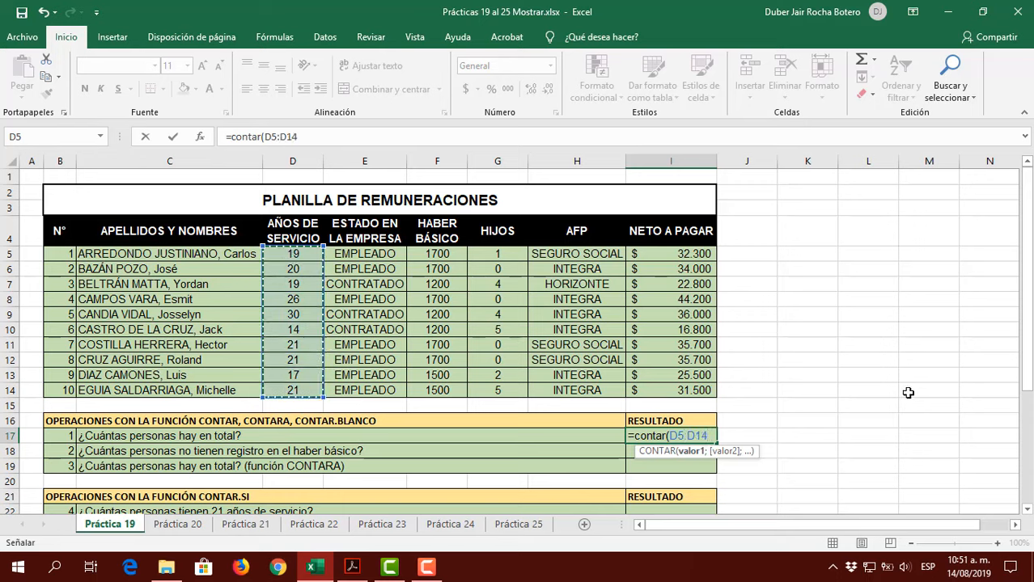
type(")")
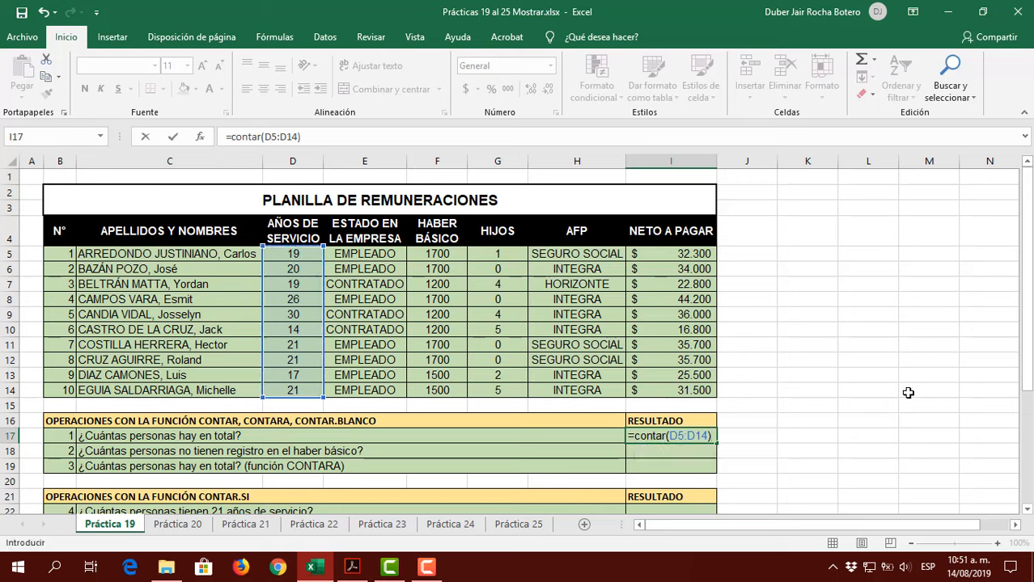
key("ctrl+Return")
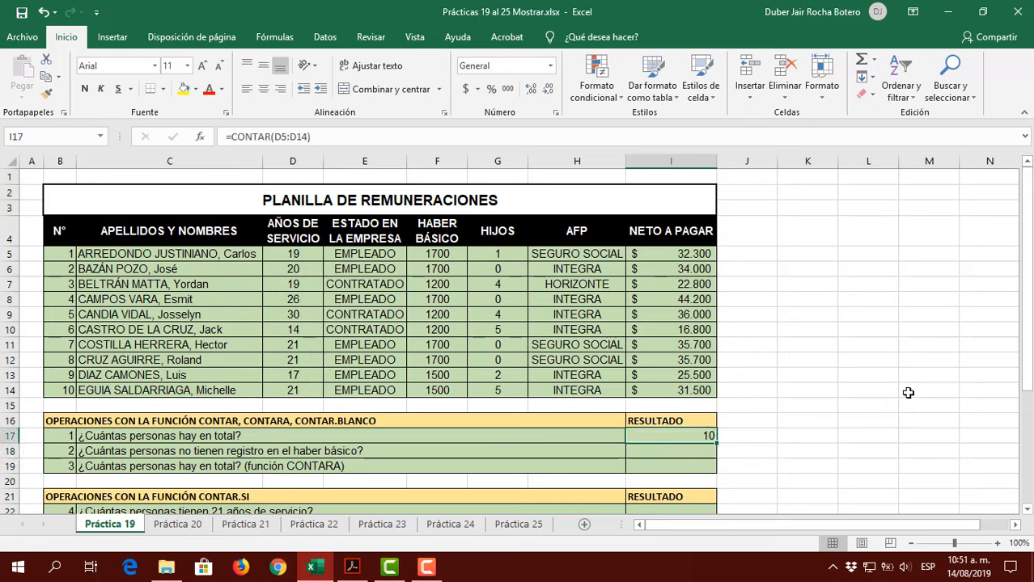
Test the CONTAR formula by clearing D7 and entering the text "er" there, and undo these changes
left_click(296, 286)
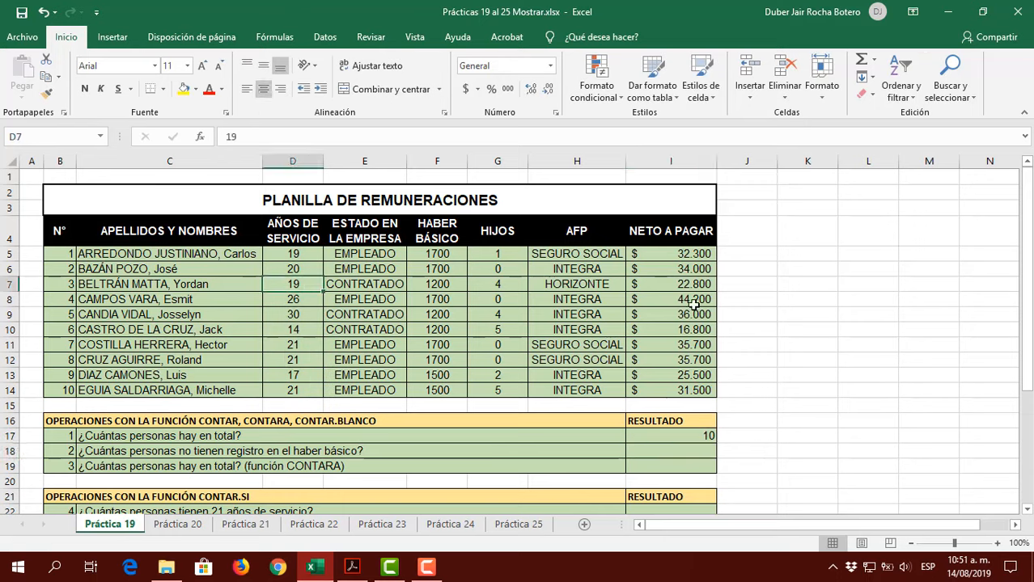
key("Delete")
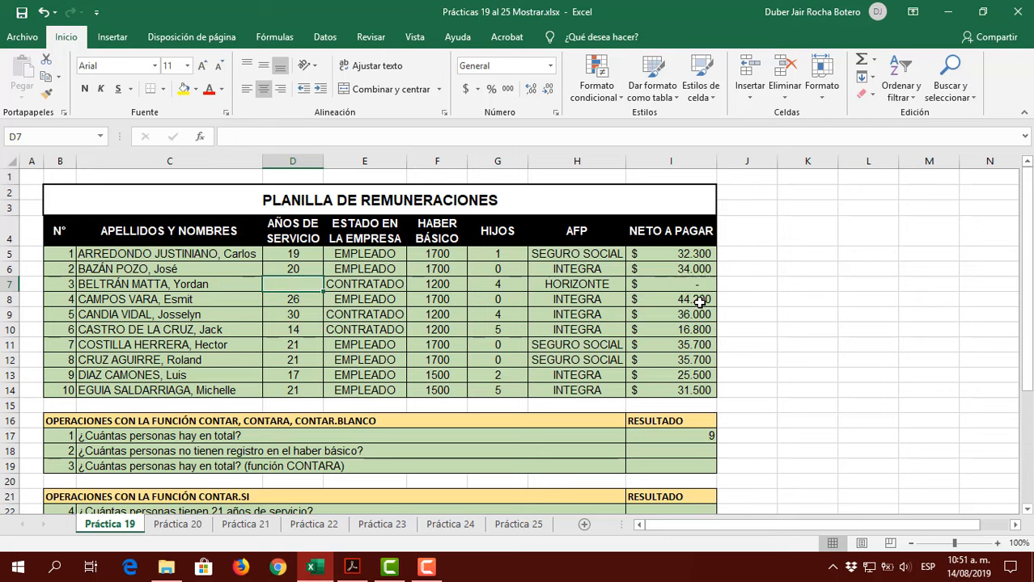
type("er")
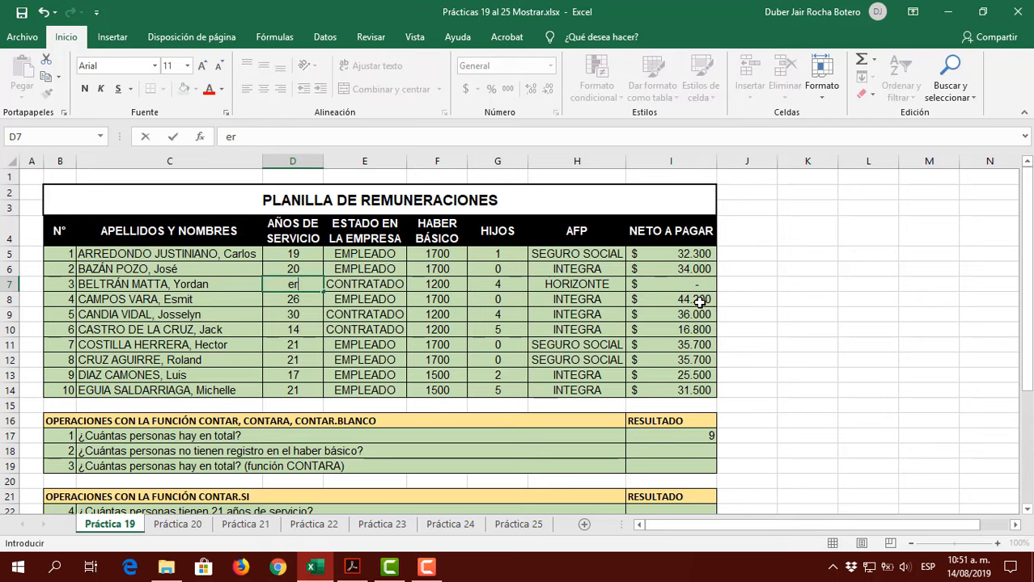
key("Return")
key("Up")
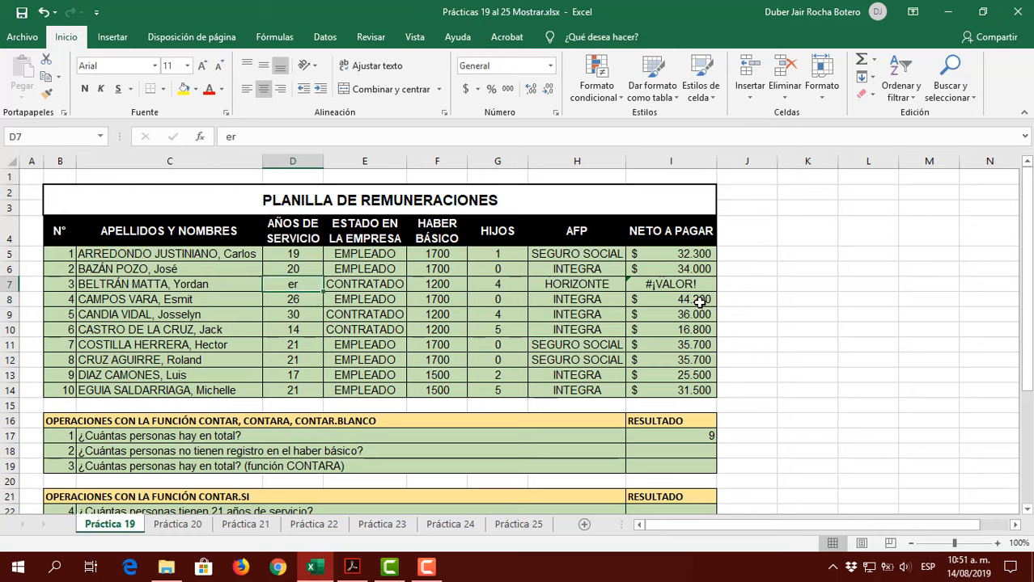
key("Delete")
key("ctrl+z")
key("ctrl+z")
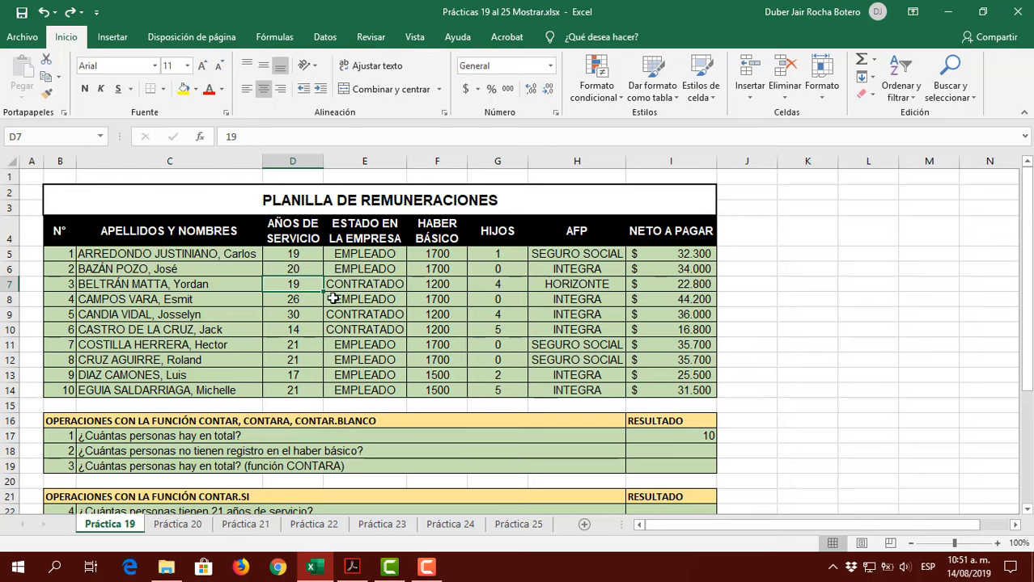
Answer question 2 in cell I18 by counting the blank HABER BÁSICO cells with =CONTAR.BLANCO(F5:F14)
scroll(845, 393, "down", 1)
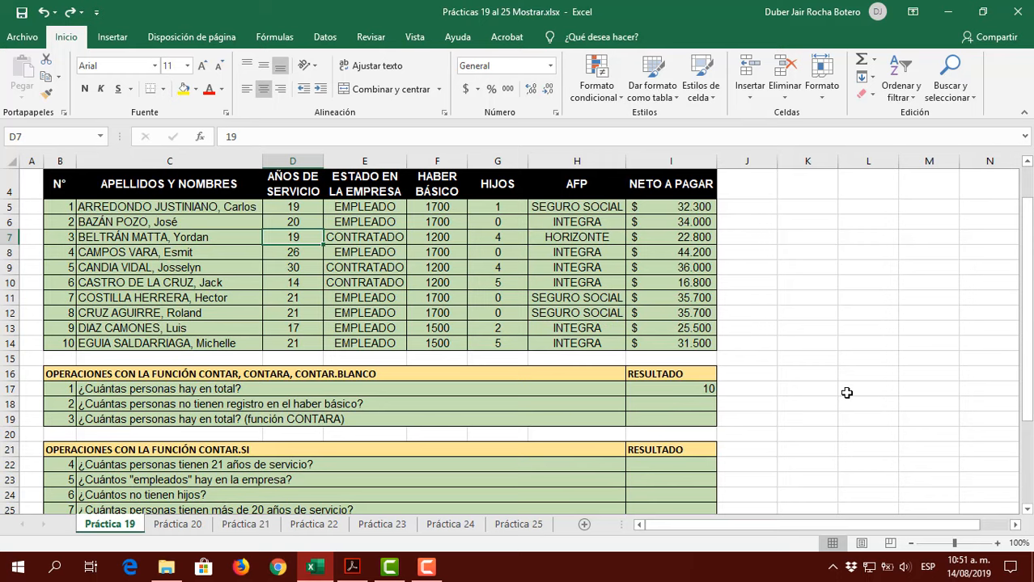
left_click(667, 402)
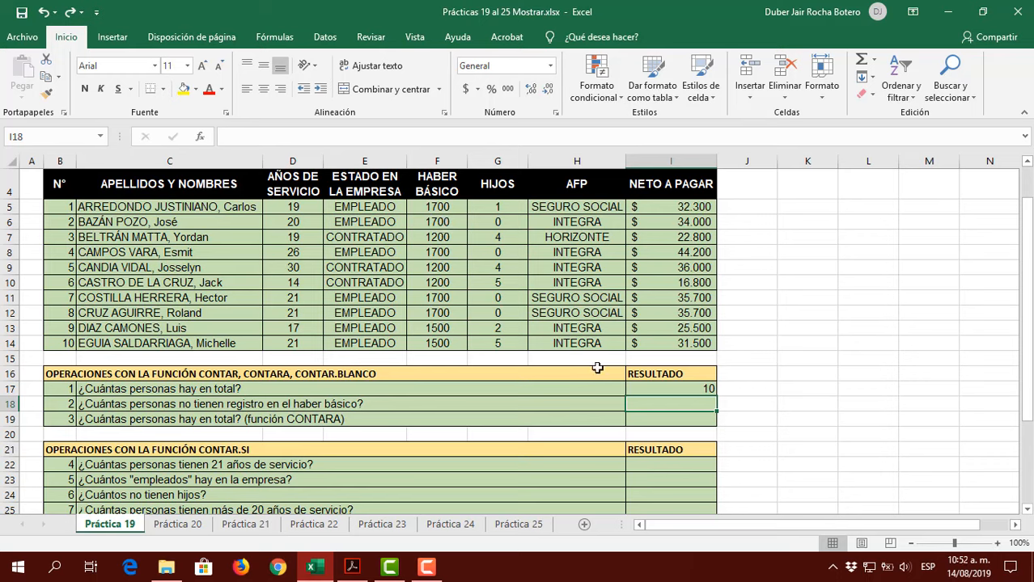
type("=contar")
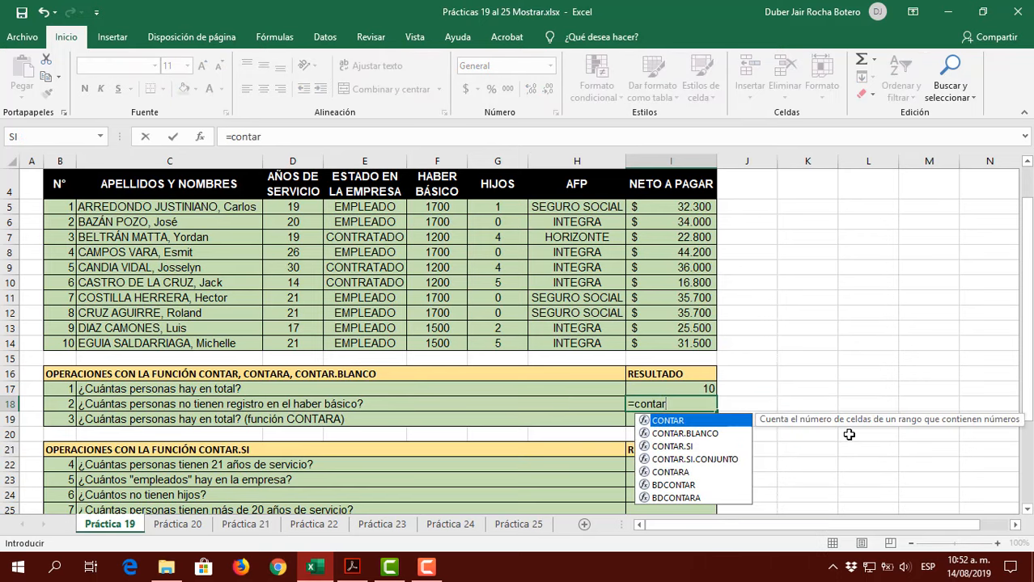
type(".")
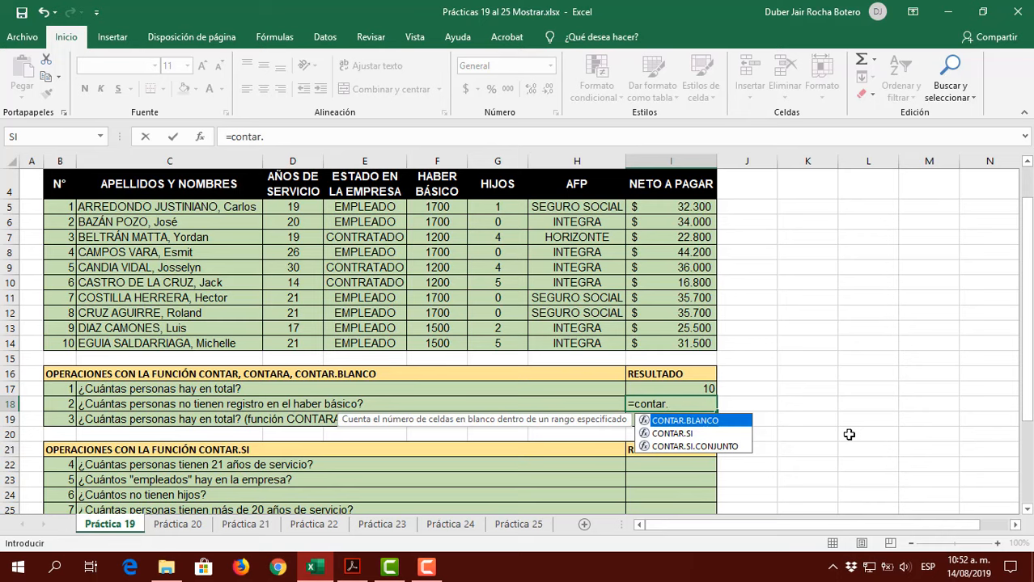
type("blanco")
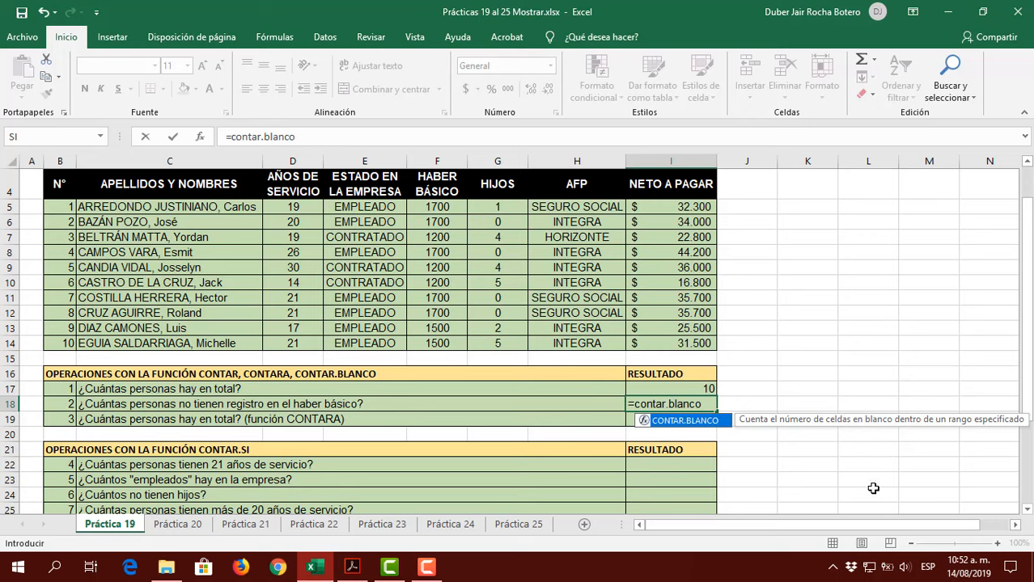
type("(")
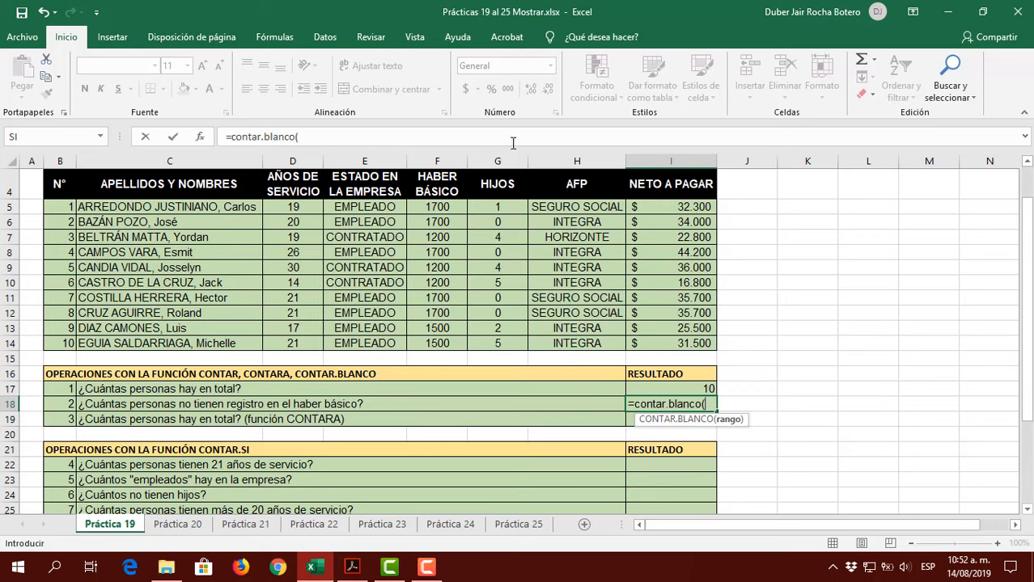
left_click_drag(439, 207, 429, 340)
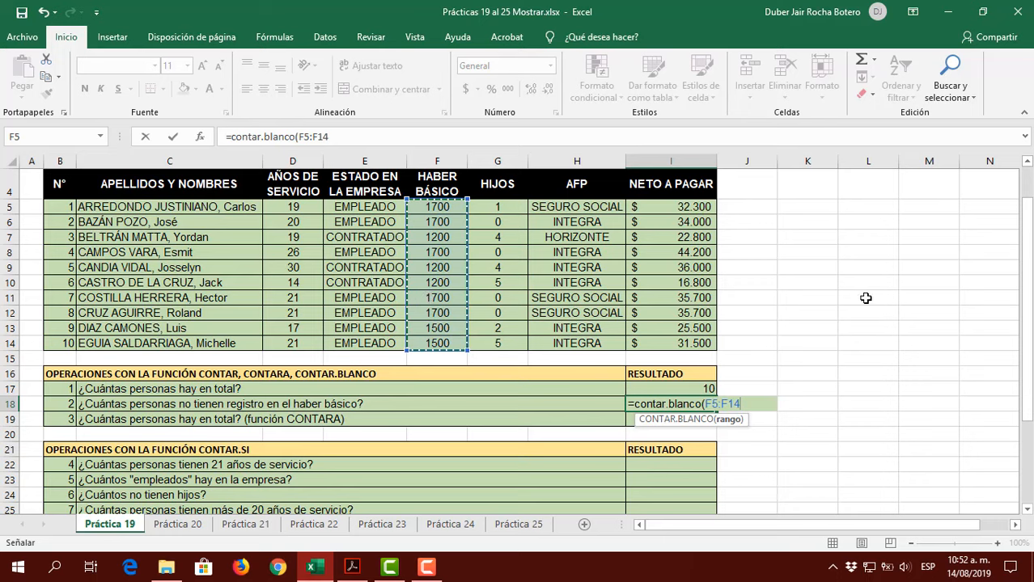
key("Return")
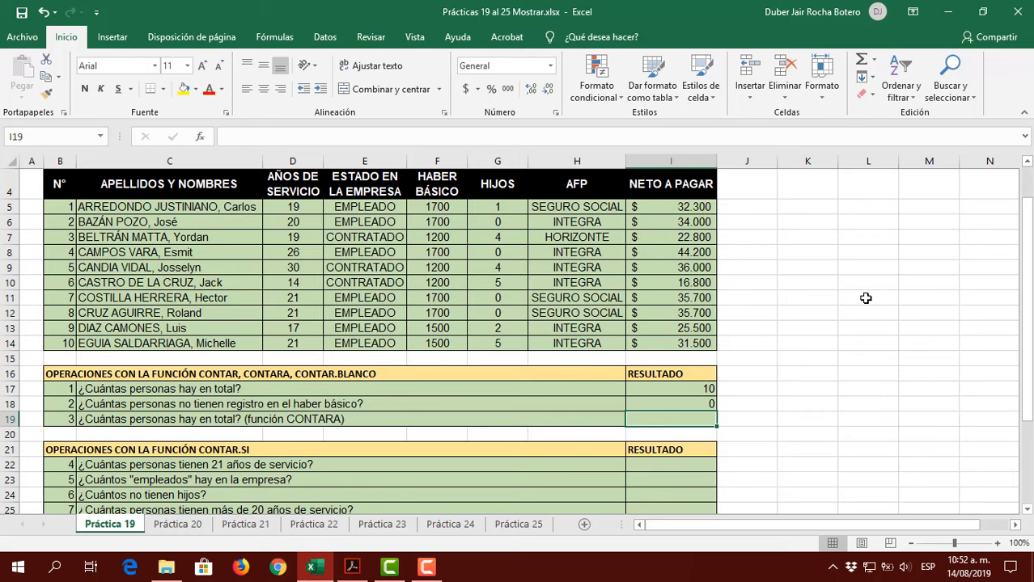
Test the CONTAR.BLANCO formula by clearing the HABER BÁSICO values in F7 and F9, and undo these changes
left_click(431, 239)
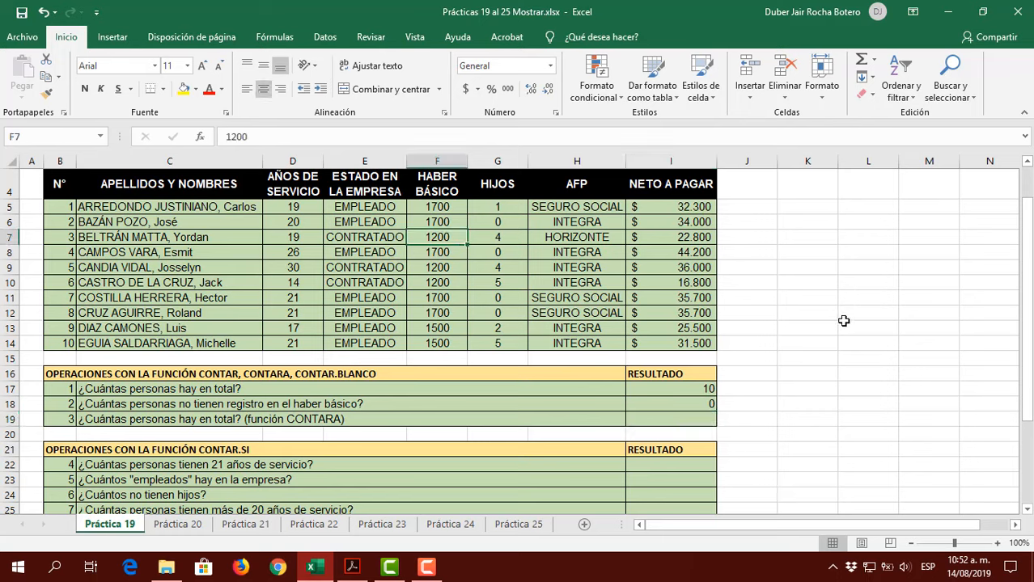
key("Delete")
key("Down")
key("Down")
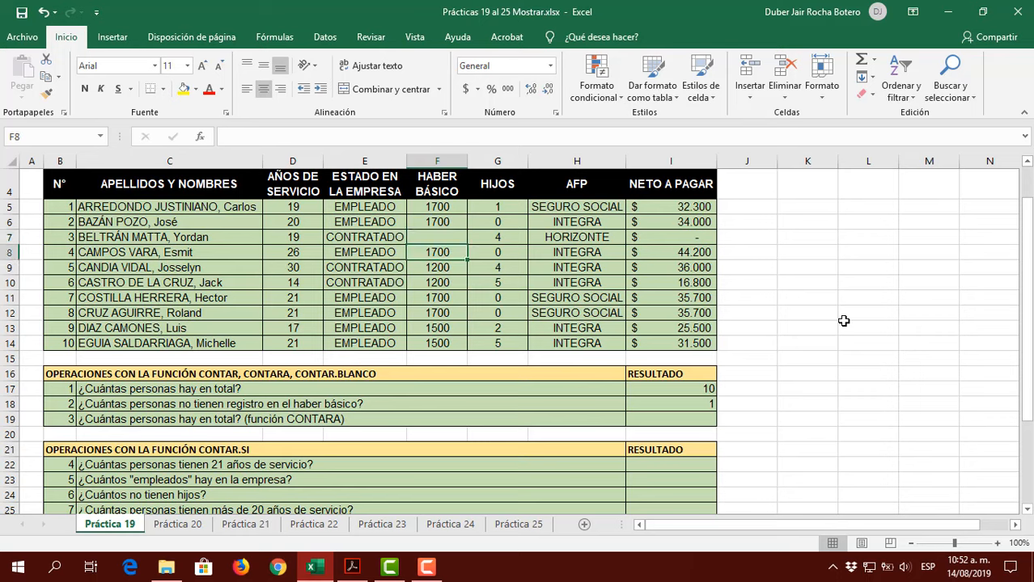
key("Delete")
key("Up")
key("Up")
key("Up")
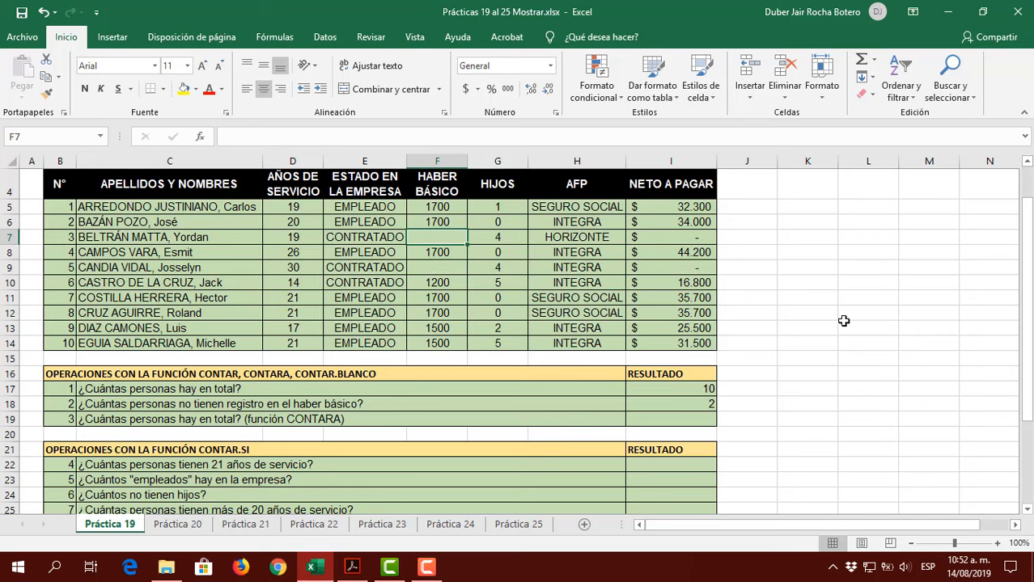
key("Down")
key("Down")
key("Down")
key("Down")
key("Down")
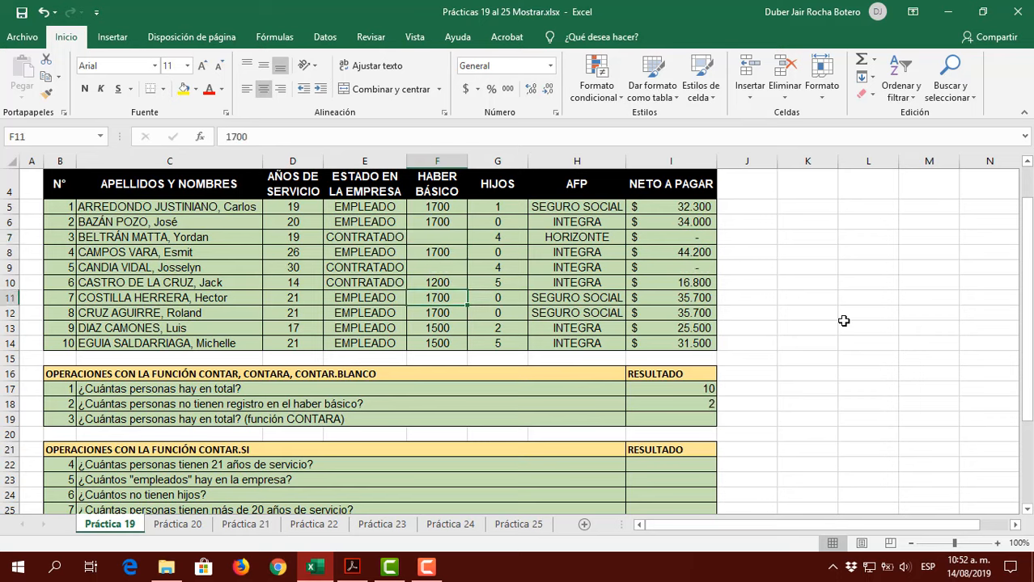
key("Up")
key("Up")
key("Up")
key("Up")
key("Up")
key("Down")
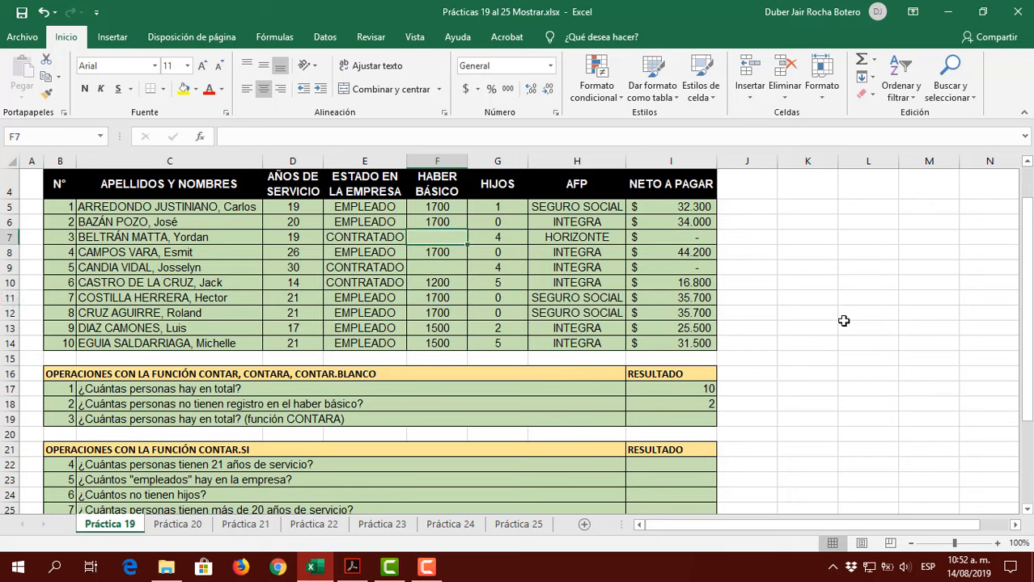
key("ctrl+z")
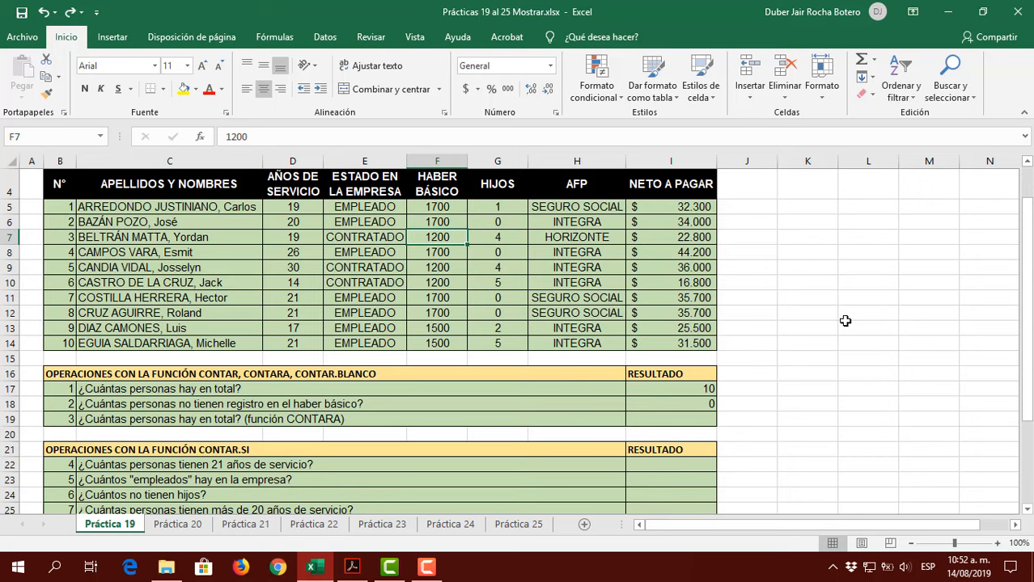
Answer question 3 in cell I19 by counting the names in the APELLIDOS Y NOMBRES column with =CONTARA(C5:C14)
left_click(651, 420)
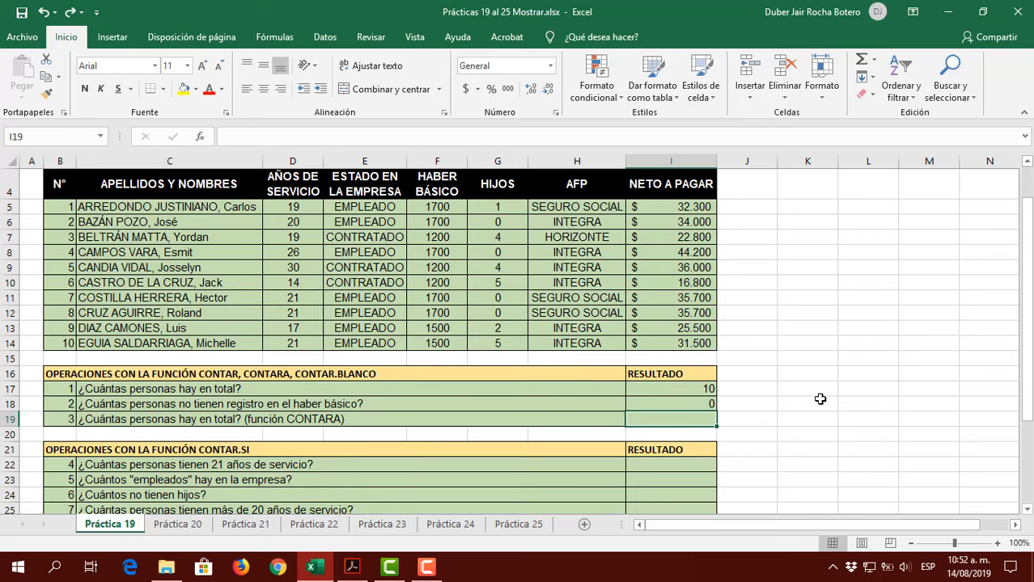
type("=contar")
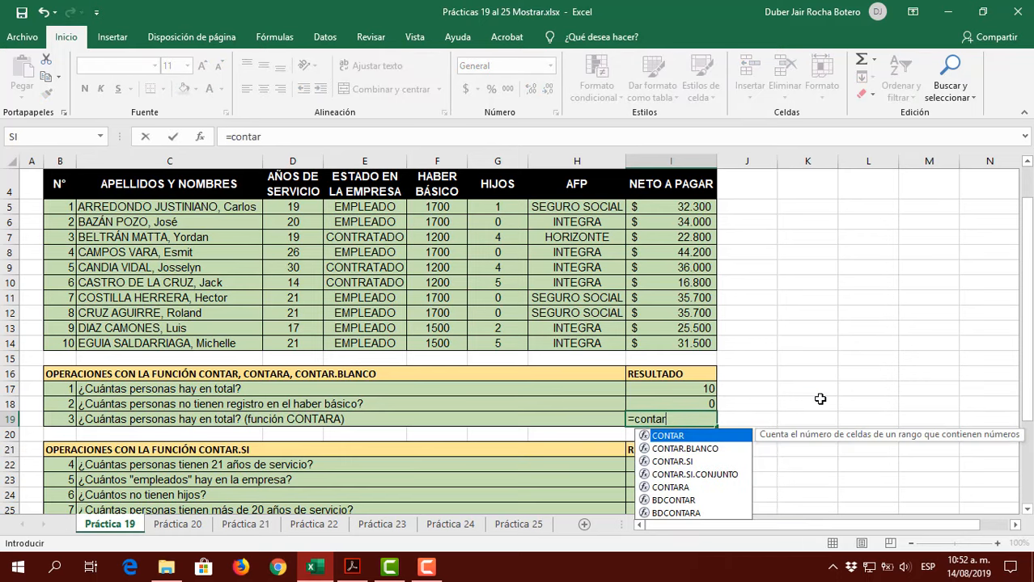
type("a(")
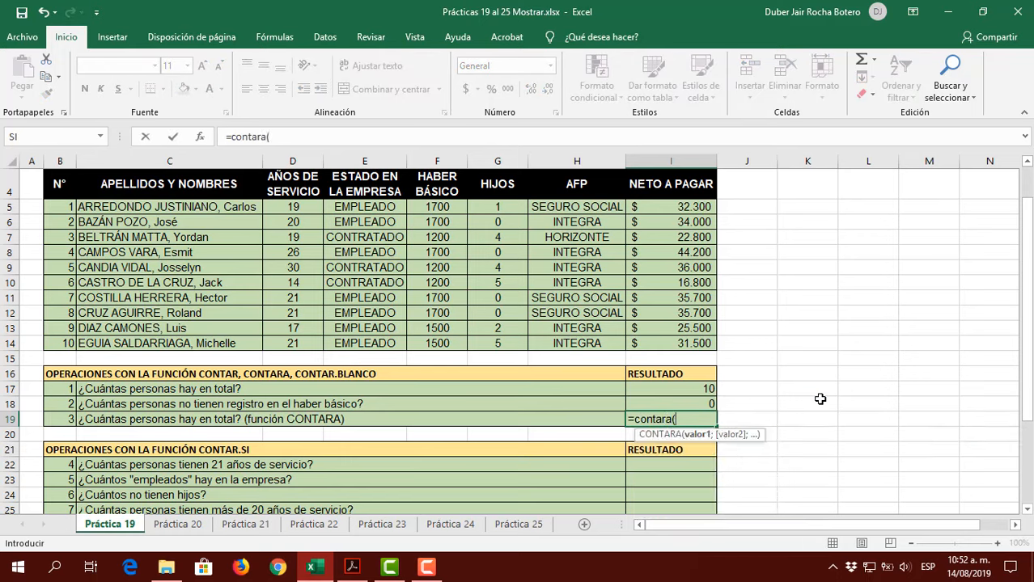
key("BackSpace")
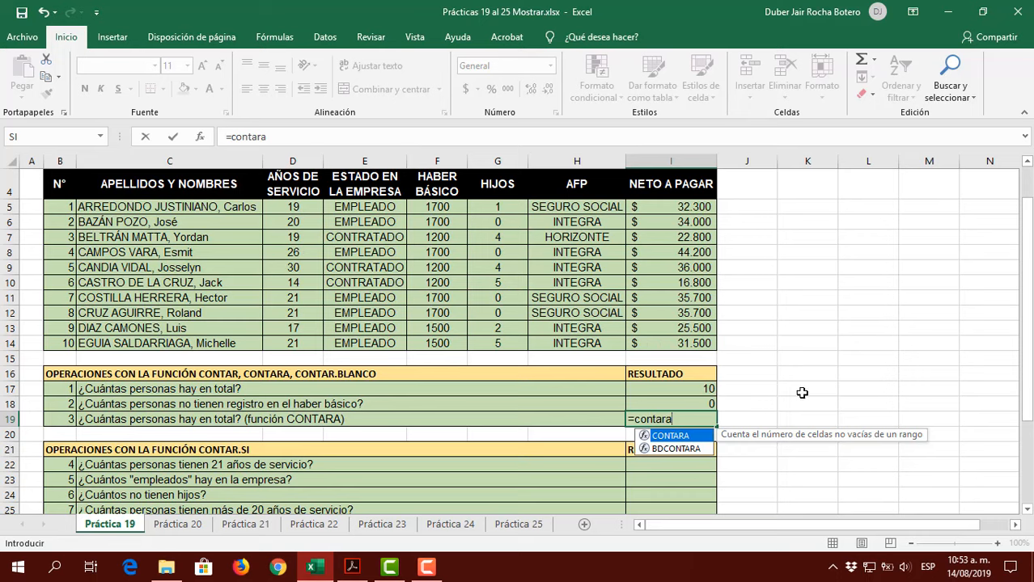
type("(")
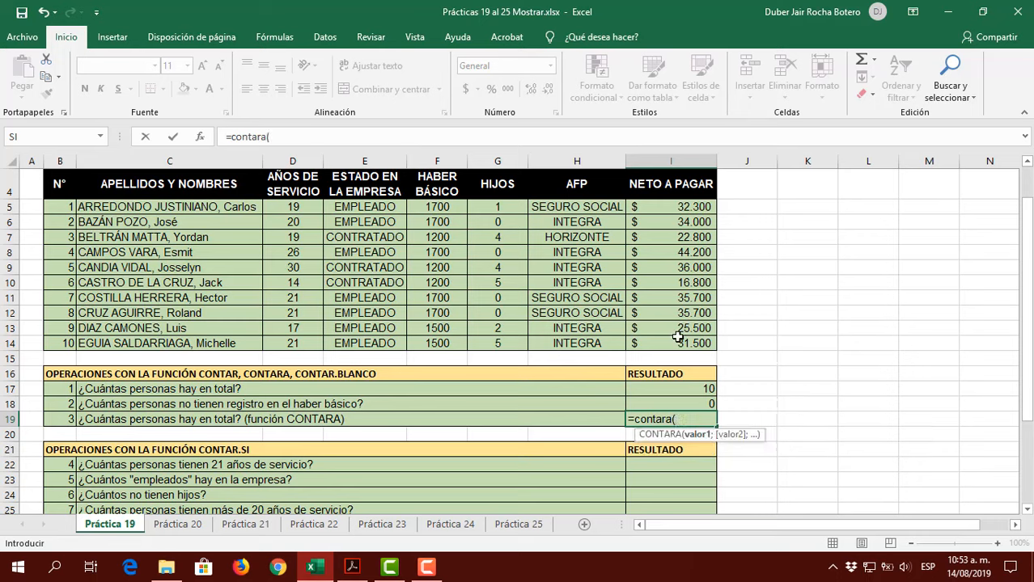
left_click(146, 206)
left_click_drag(145, 206, 150, 343)
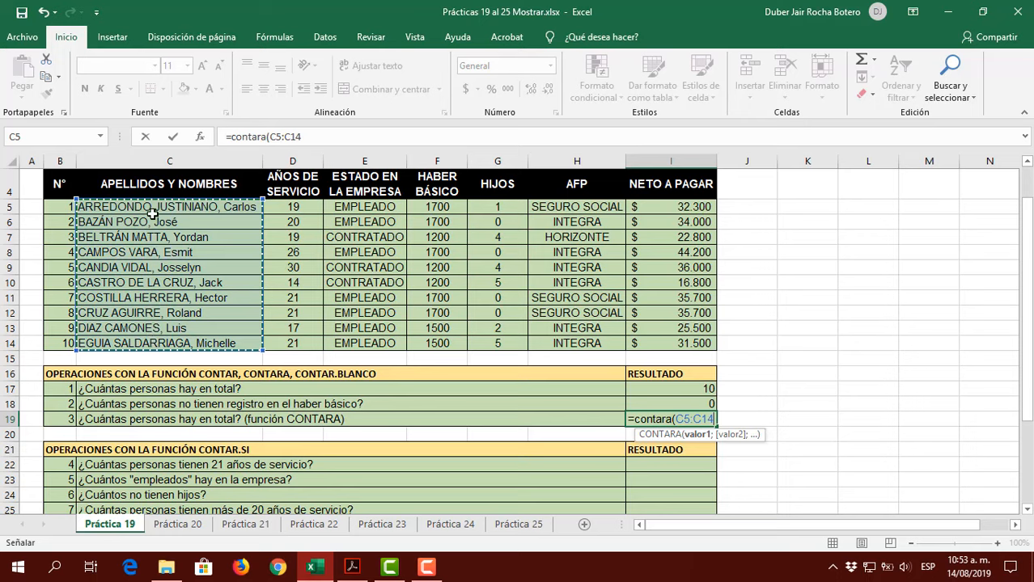
type(")")
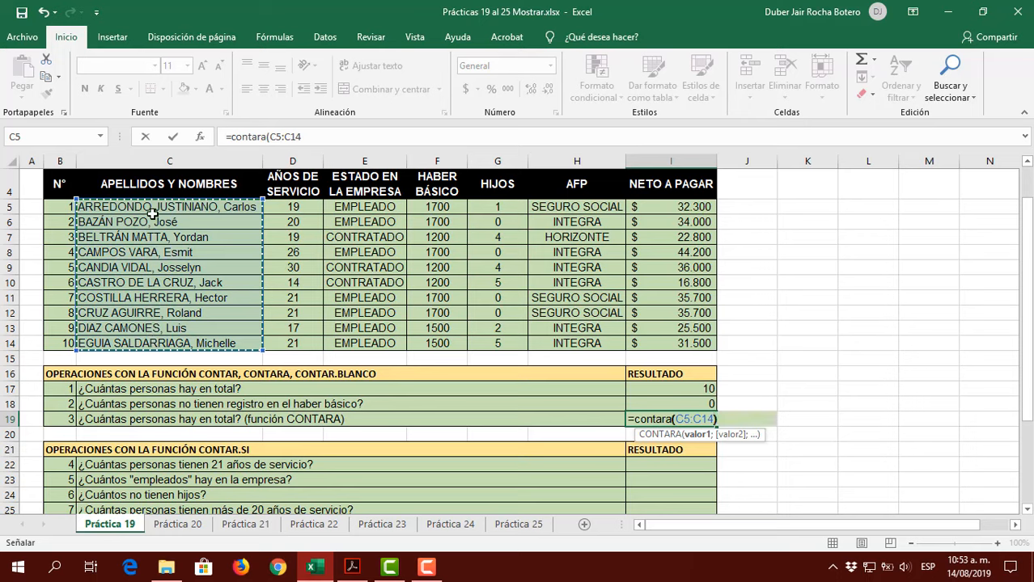
key("ctrl+Return")
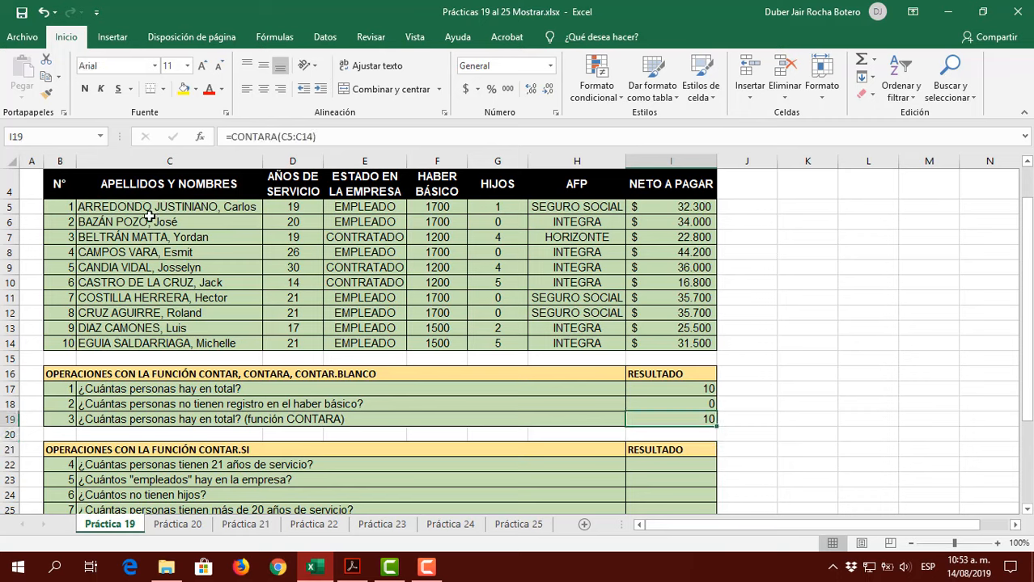
Test the CONTARA formula by clearing the name in C8, and undo this change
left_click(137, 253)
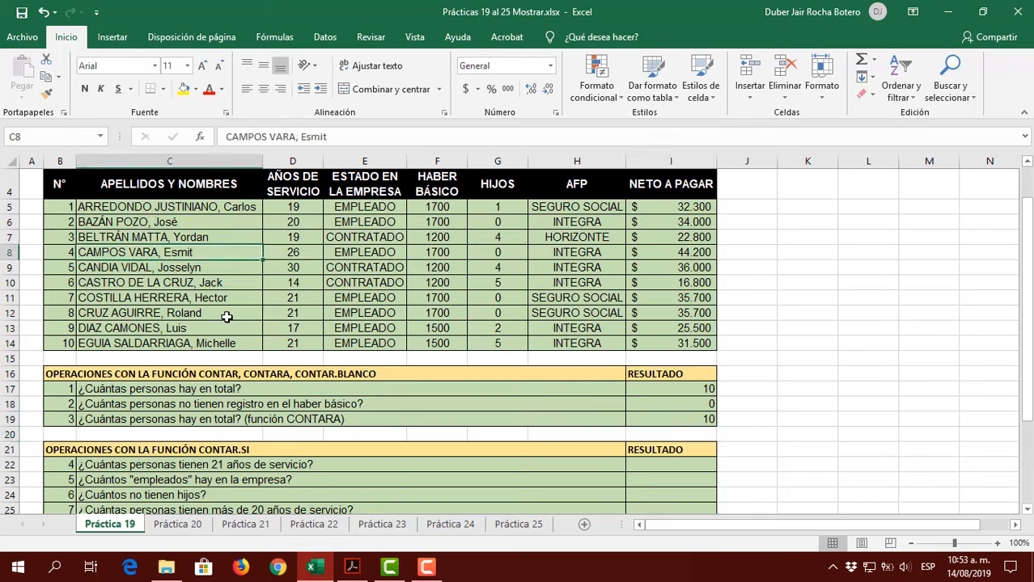
key("Delete")
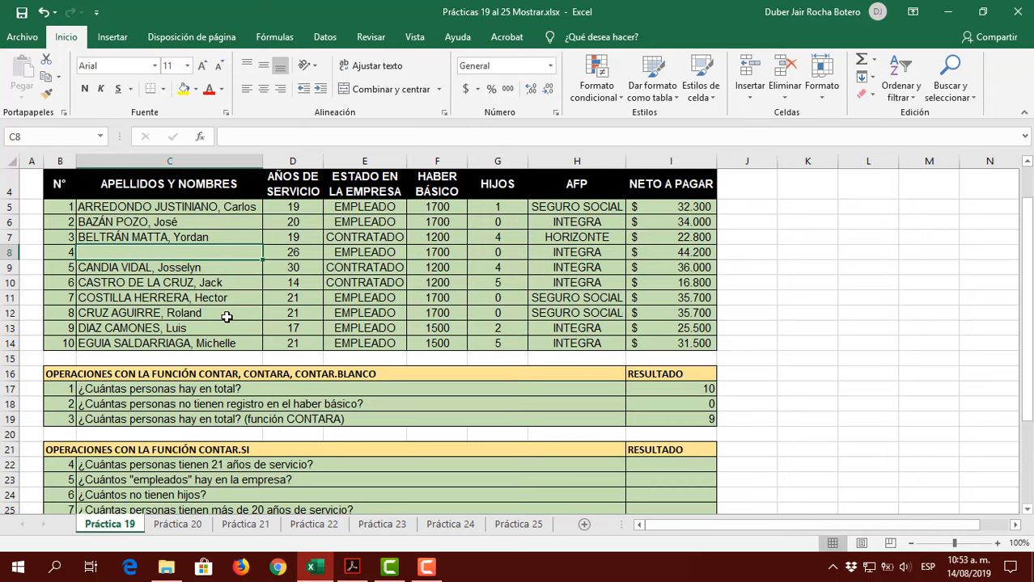
key("ctrl+z")
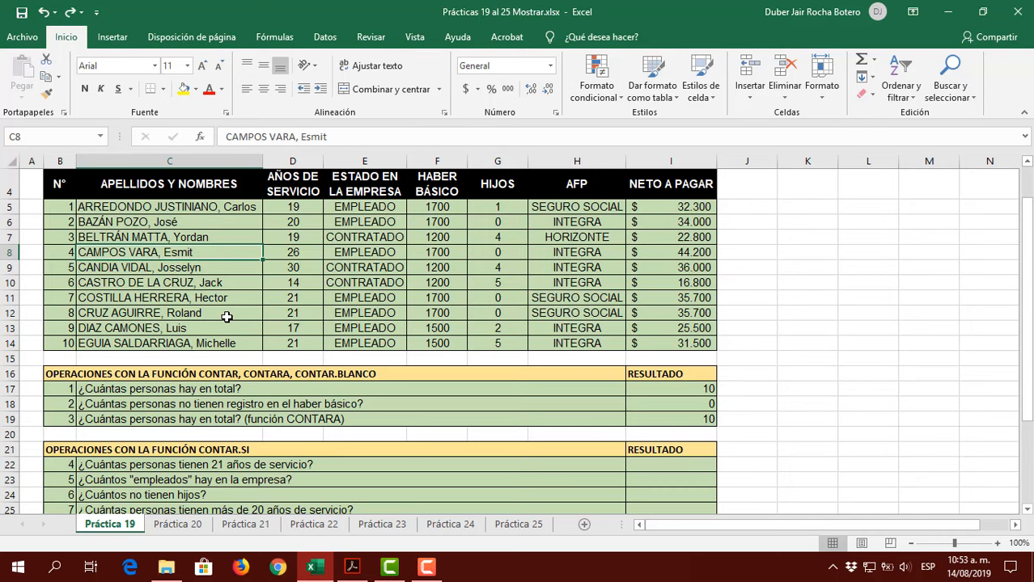
Answer question 4 in cell I22 by counting the people with 21 years of service using =CONTAR.SI(D5:D14;21)
scroll(228, 319, "down", 3)
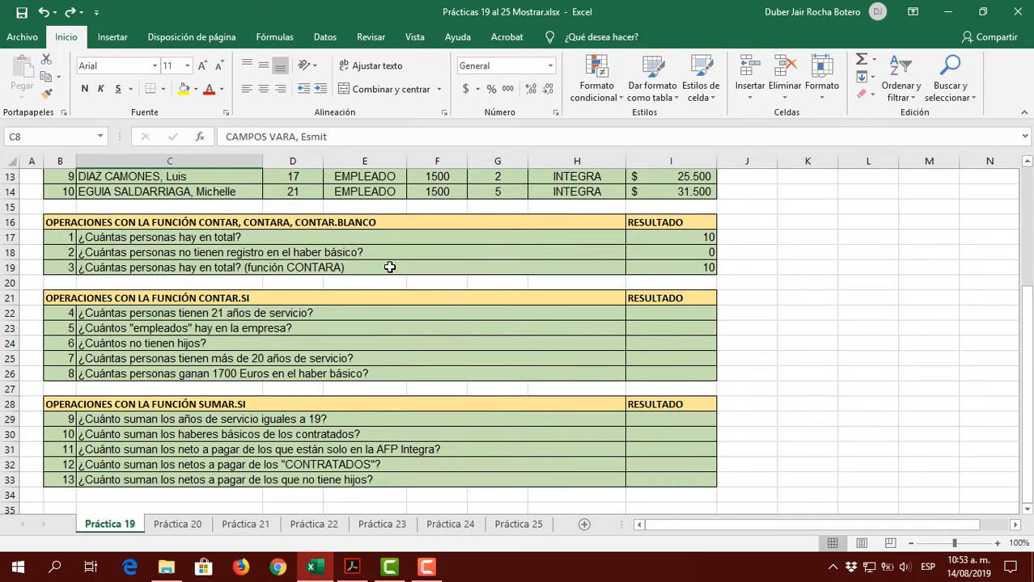
left_click(662, 312)
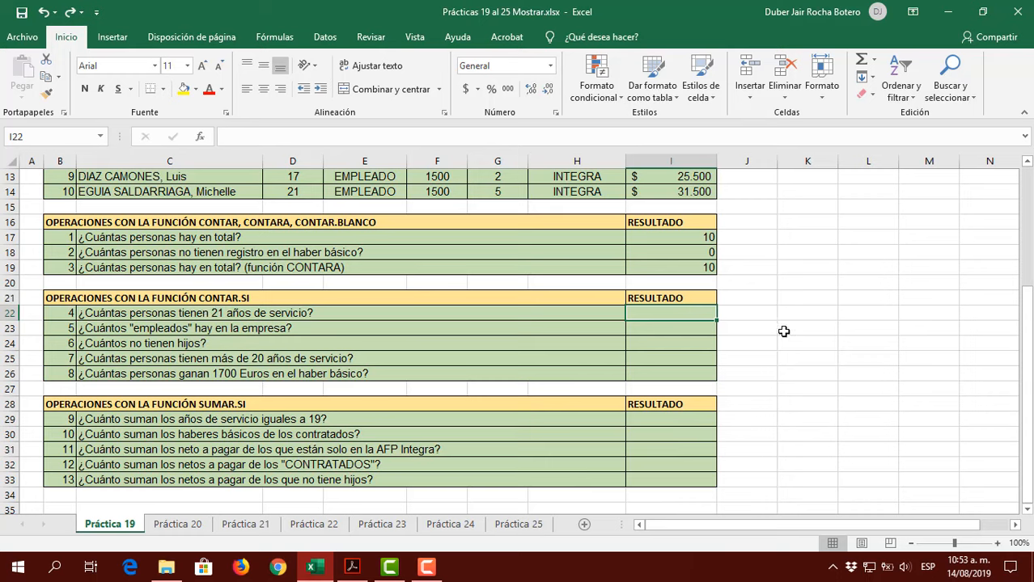
type("=contar.")
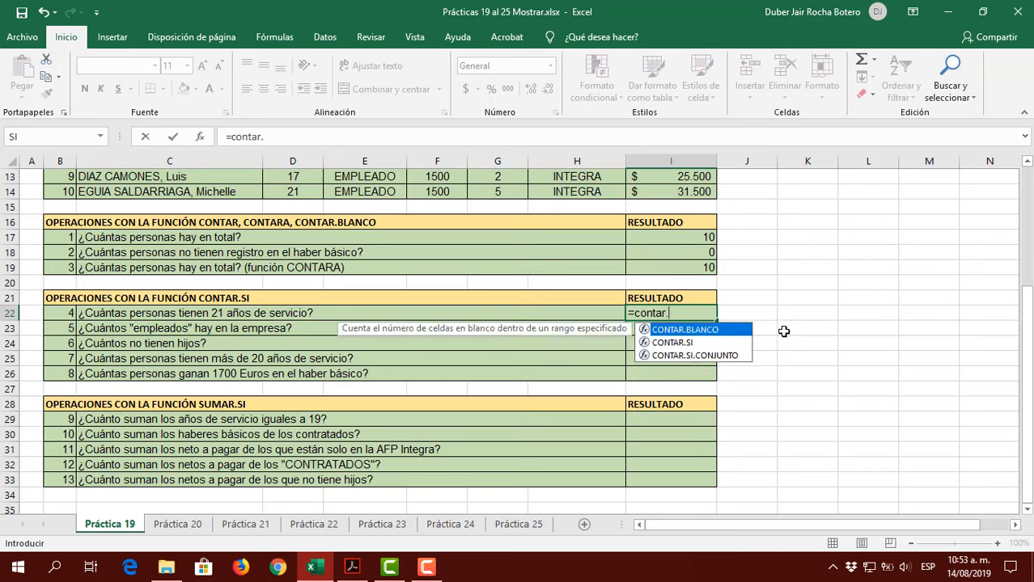
type("si")
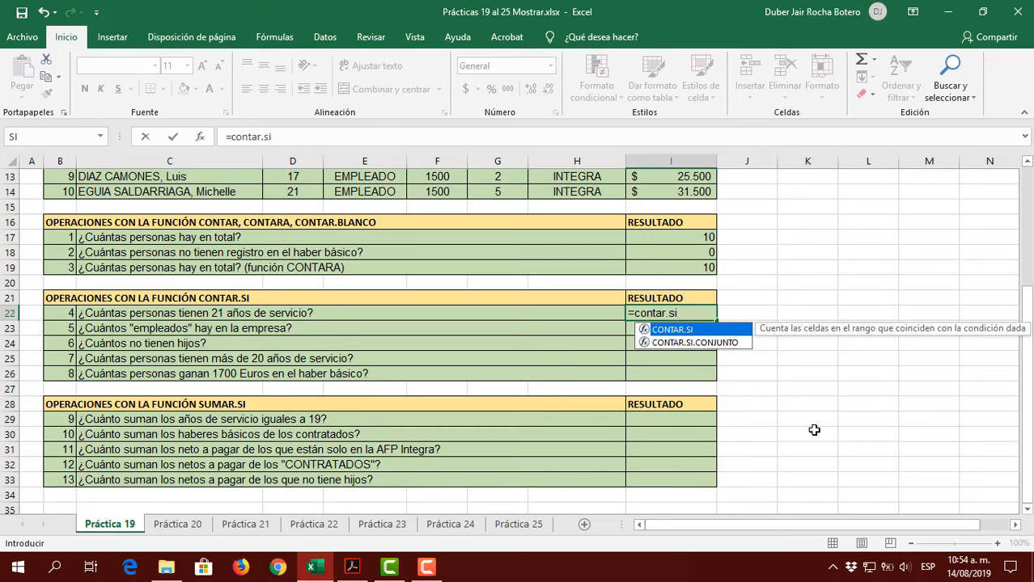
type("(")
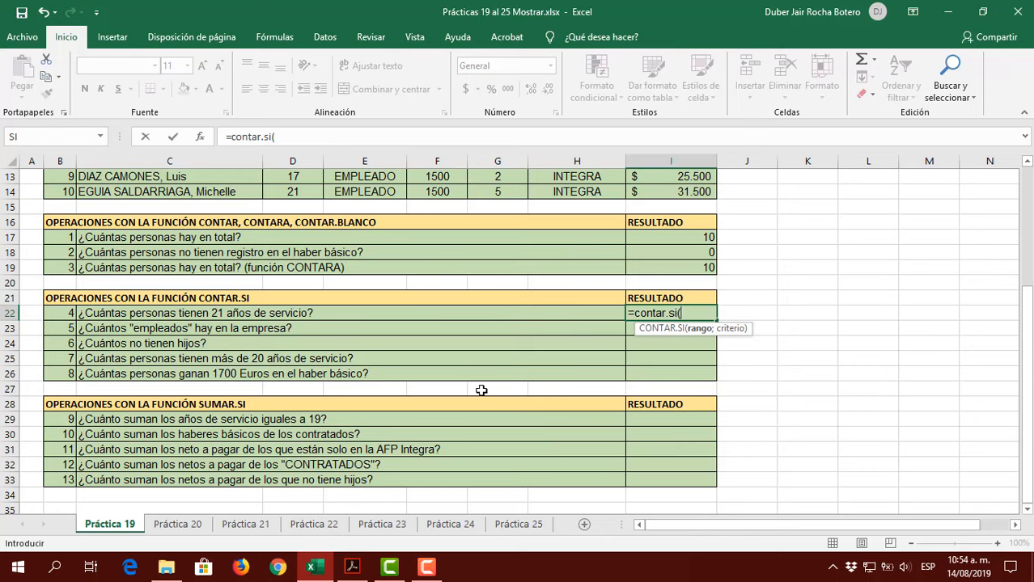
scroll(480, 389, "up", 3)
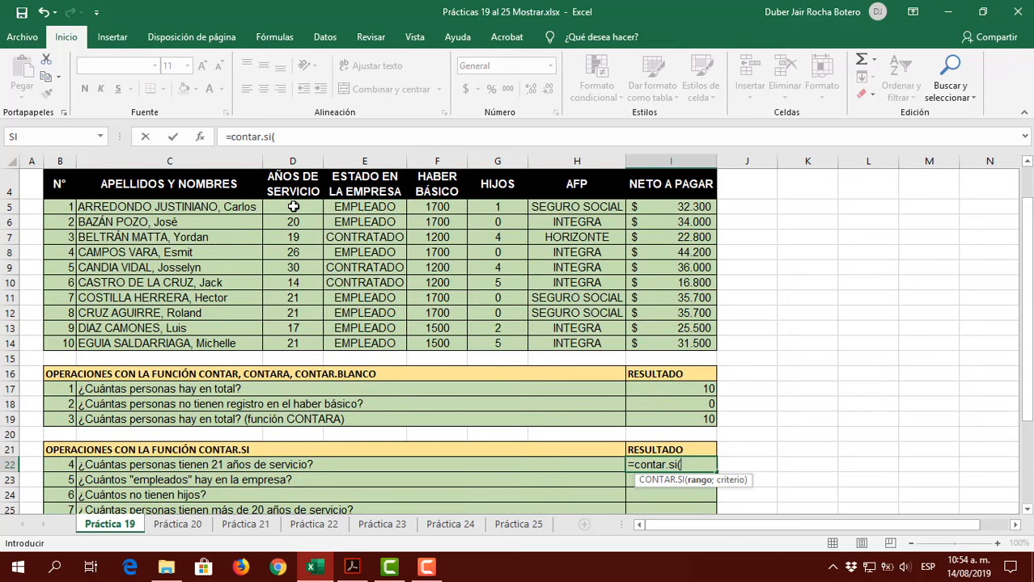
left_click_drag(293, 207, 297, 335)
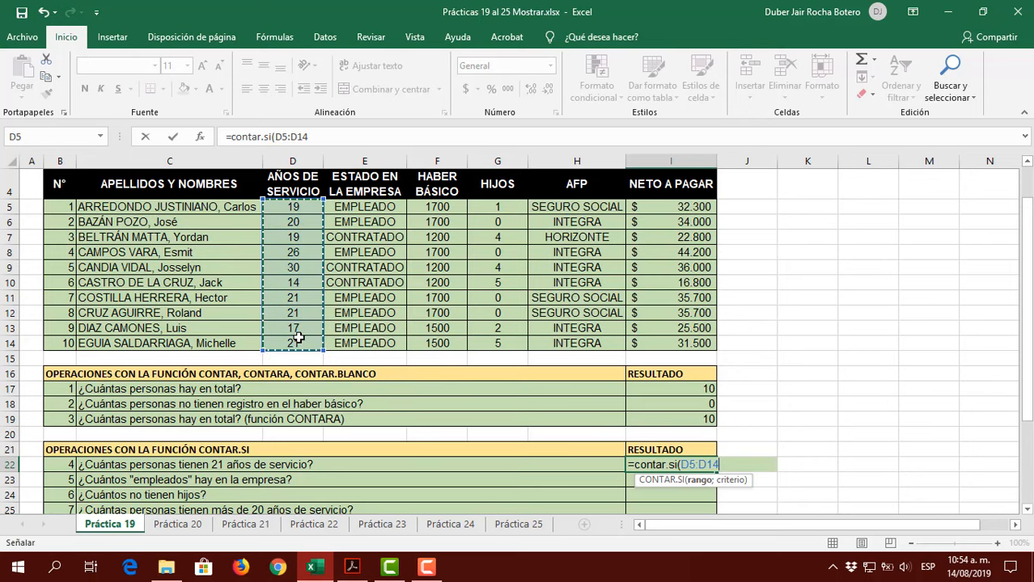
scroll(829, 350, "down", 2)
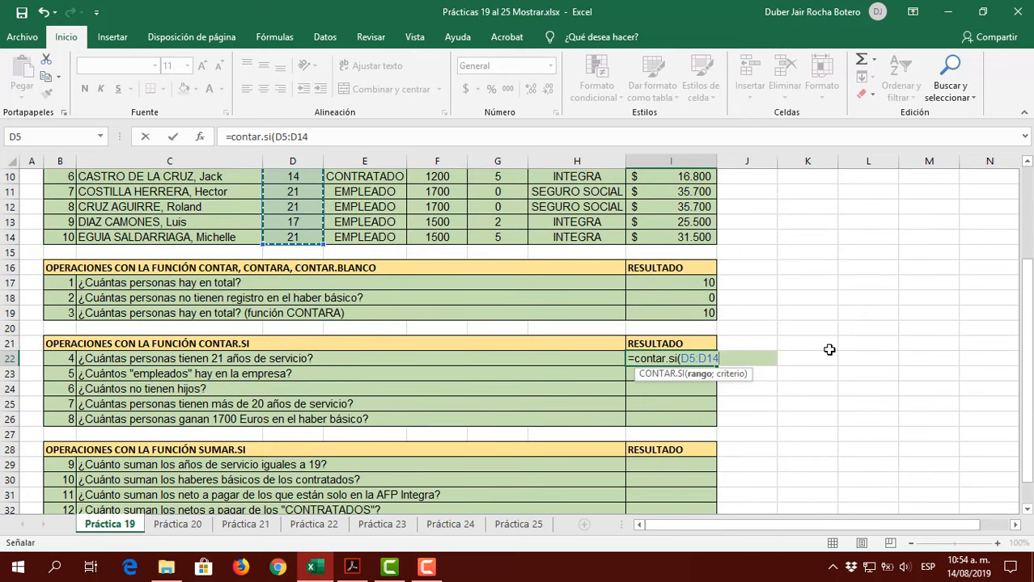
type(";")
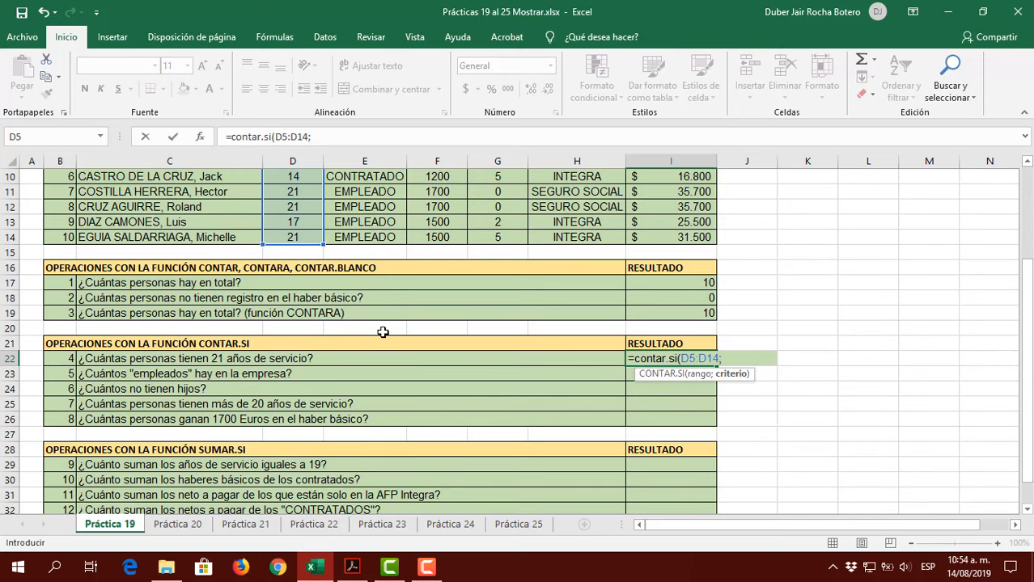
scroll(486, 350, "up", 1)
scroll(486, 349, "down", 1)
type("21")
type(")")
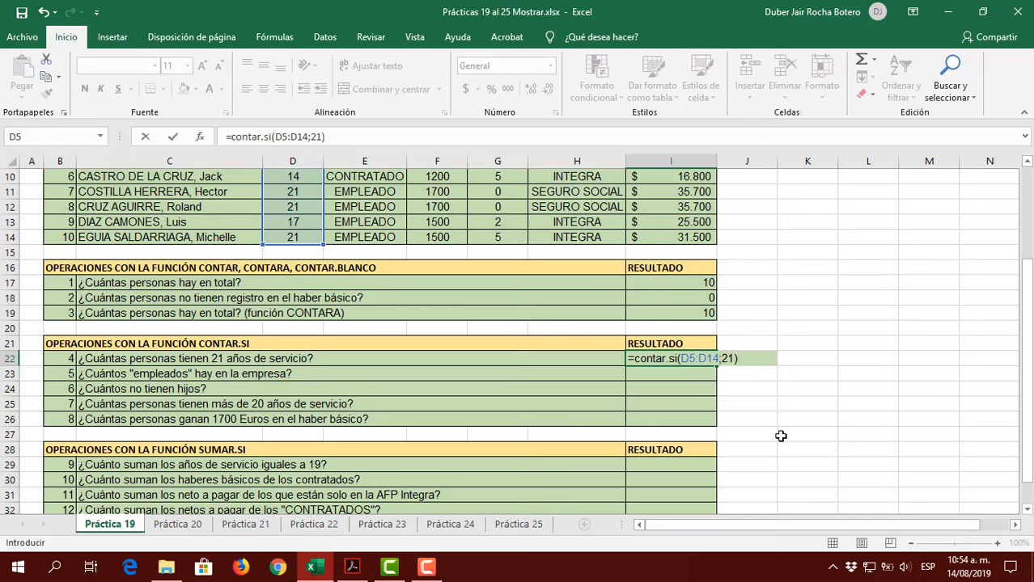
key("Return")
key("Up")
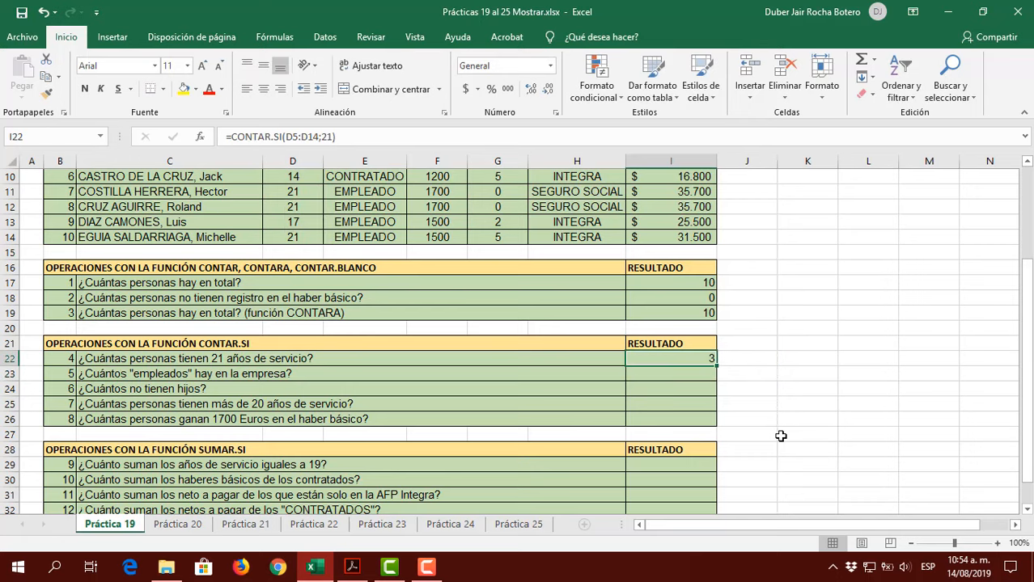
Check the CONTAR.SI result against the AÑOS DE SERVICIO cells that contain 21
scroll(409, 374, "up", 2)
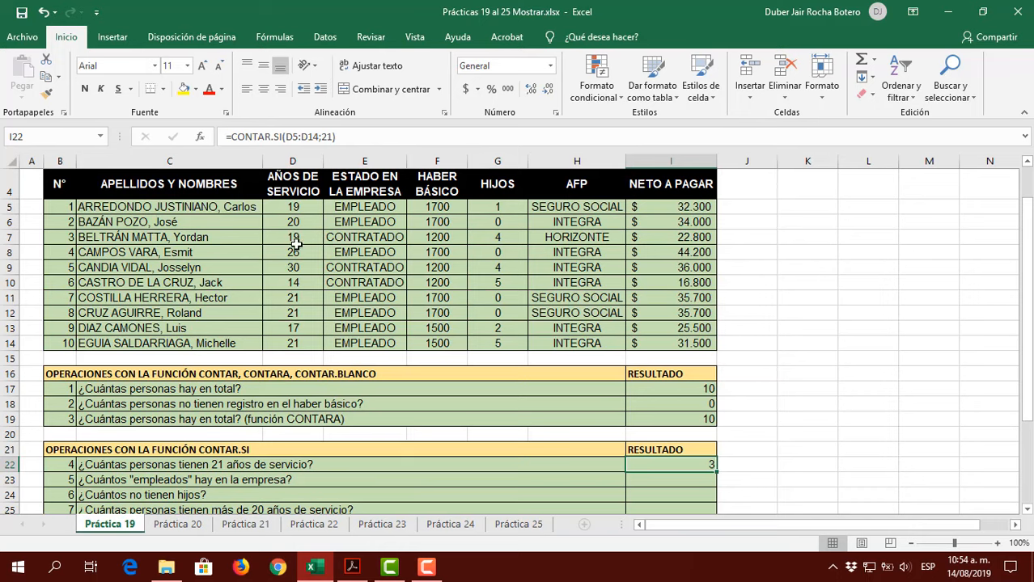
left_click(299, 299)
left_click(303, 312)
left_click(309, 340)
Answer question 5 in cell I23 by counting the employees in the ESTADO EN LA EMPRESA column with =CONTAR.SI(E5:E14;"empleado")
scroll(734, 363, "down", 3)
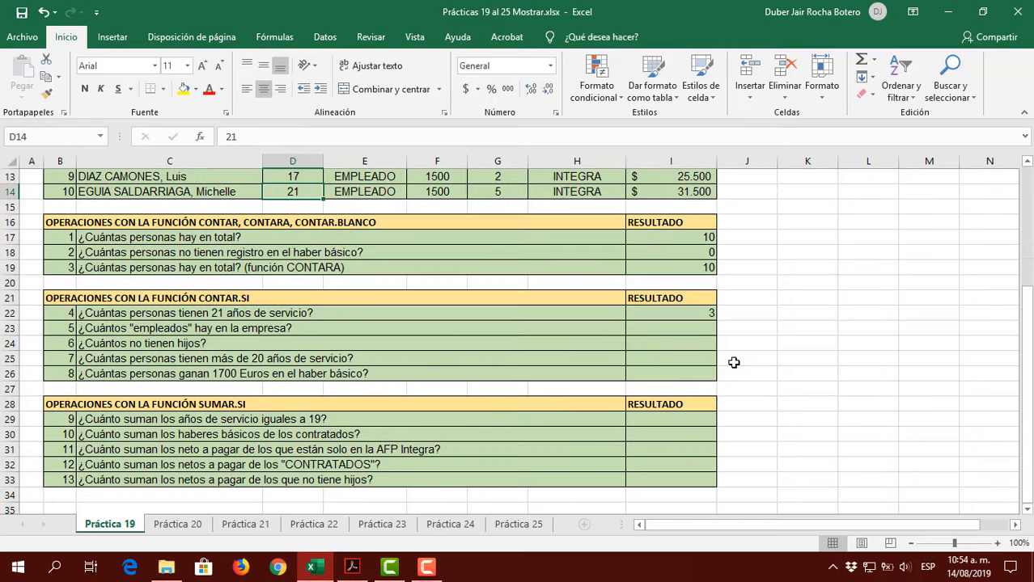
left_click(662, 331)
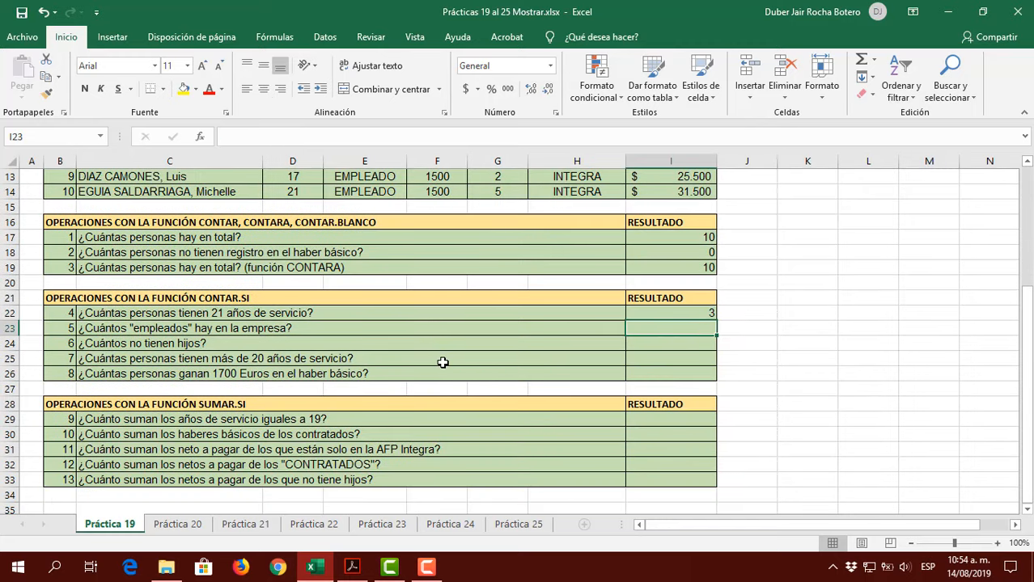
scroll(441, 356, "up", 4)
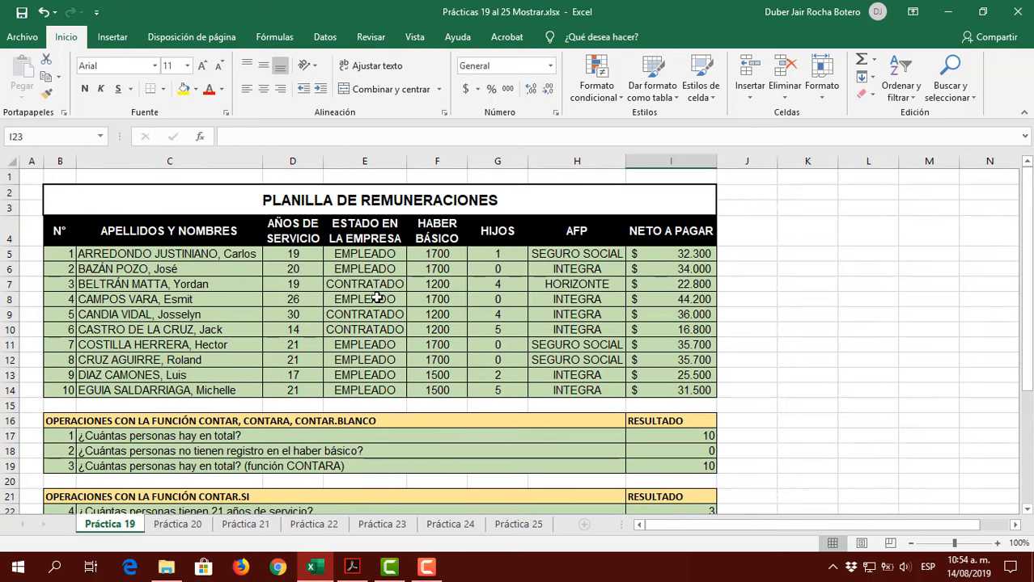
scroll(634, 378, "down", 3)
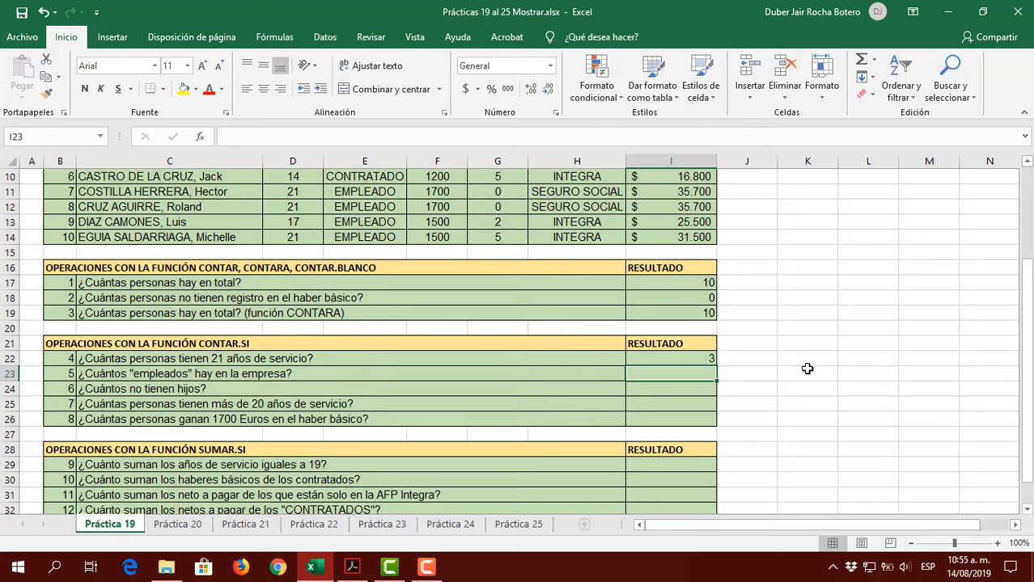
type("=con")
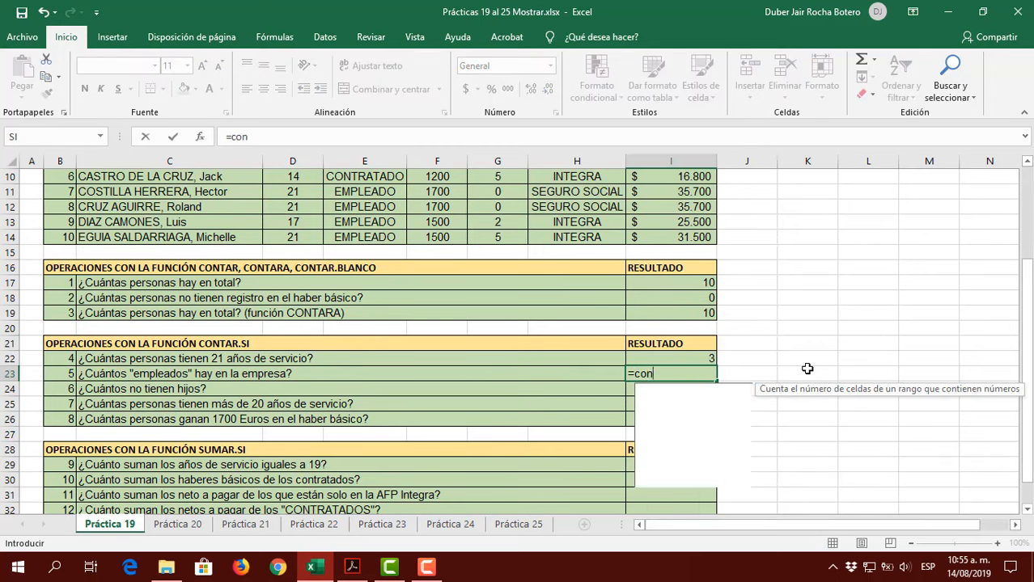
type("tar.si(")
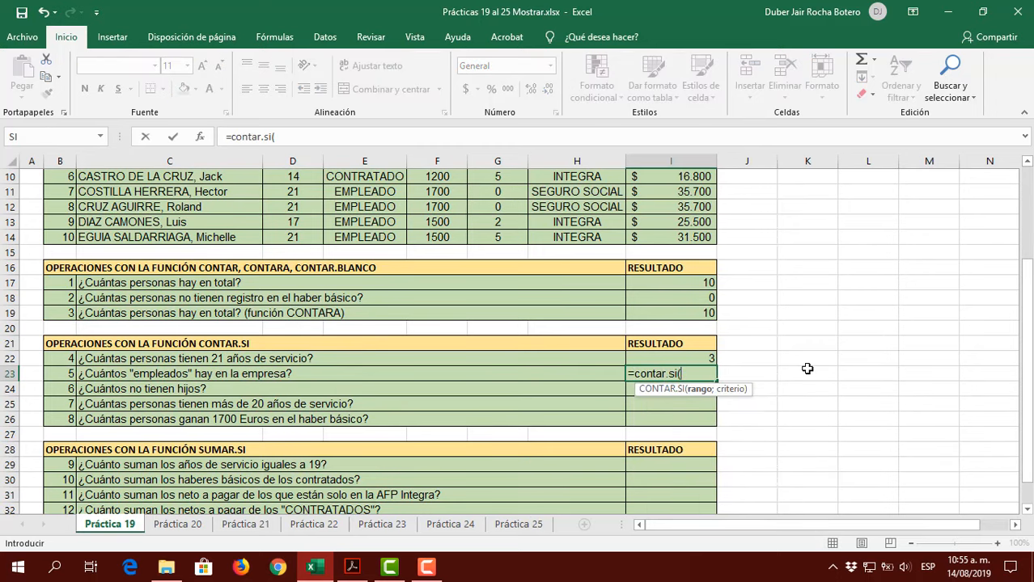
scroll(807, 367, "up", 3)
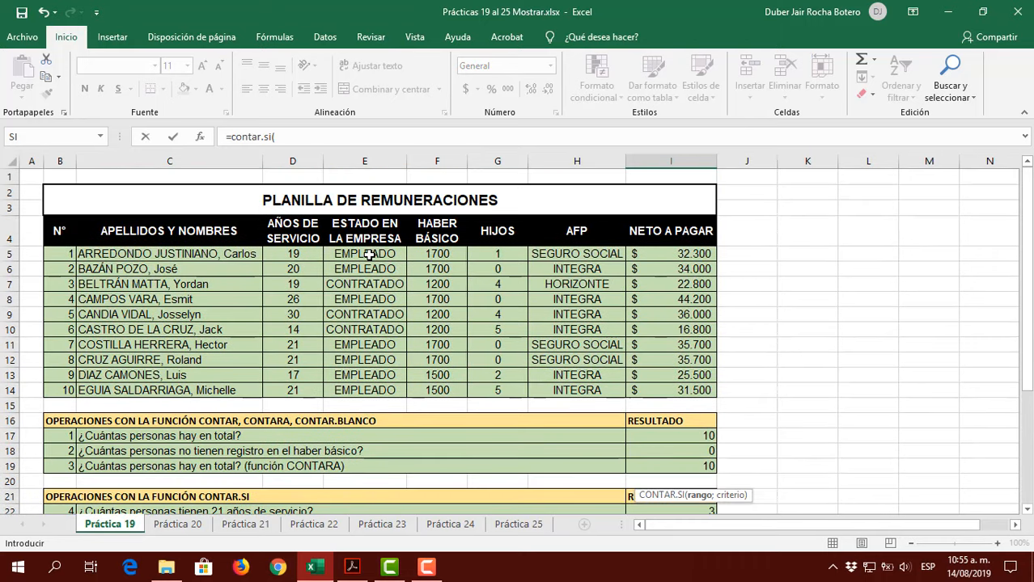
left_click(368, 259)
left_click_drag(368, 260, 375, 389)
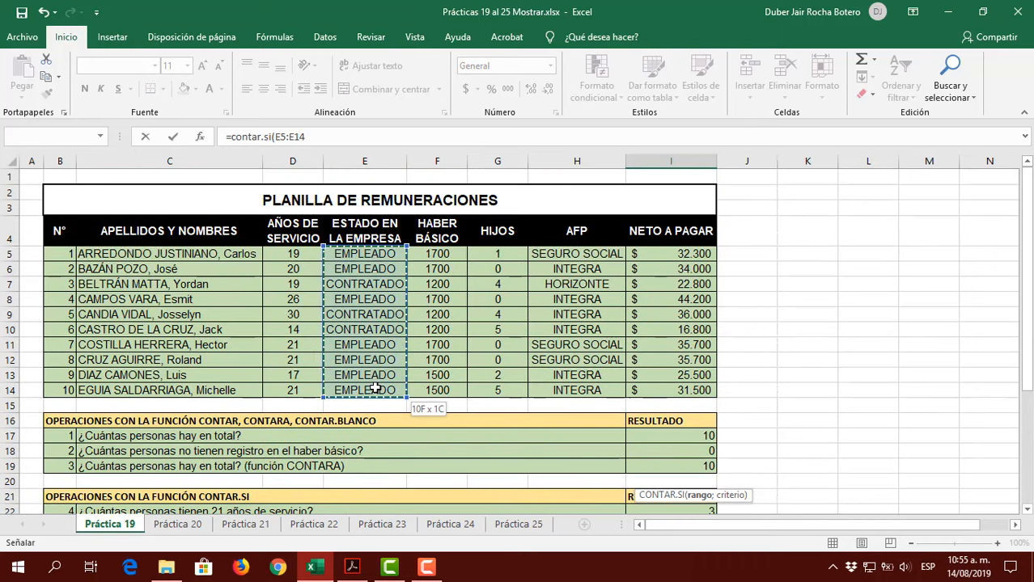
scroll(846, 347, "down", 3)
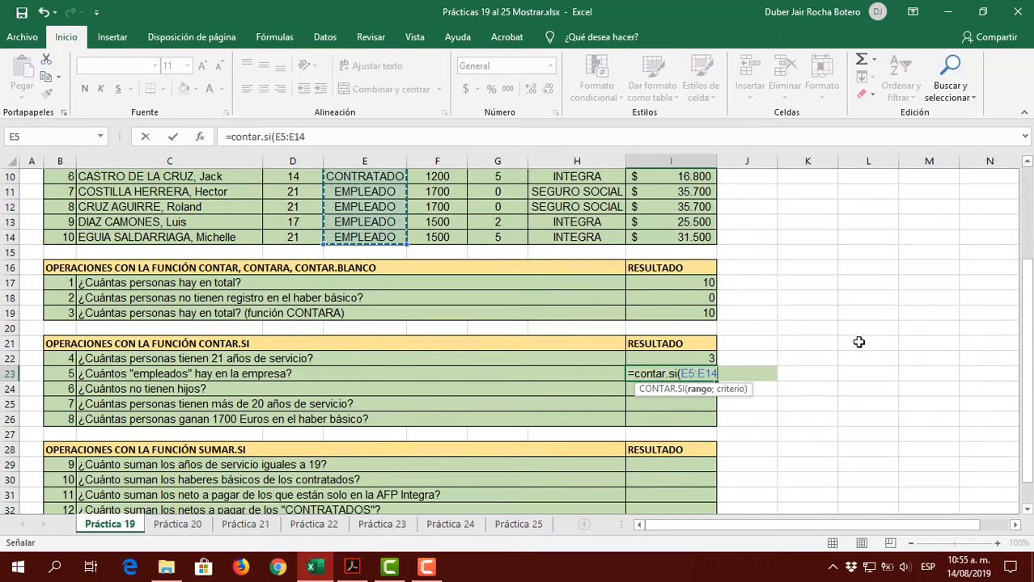
type(";")
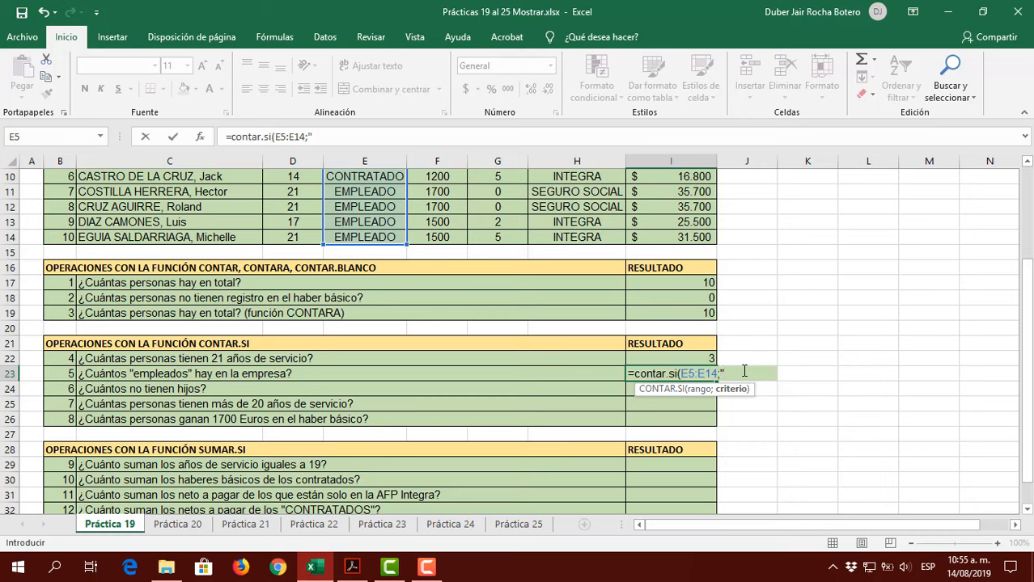
type("empleado\"")
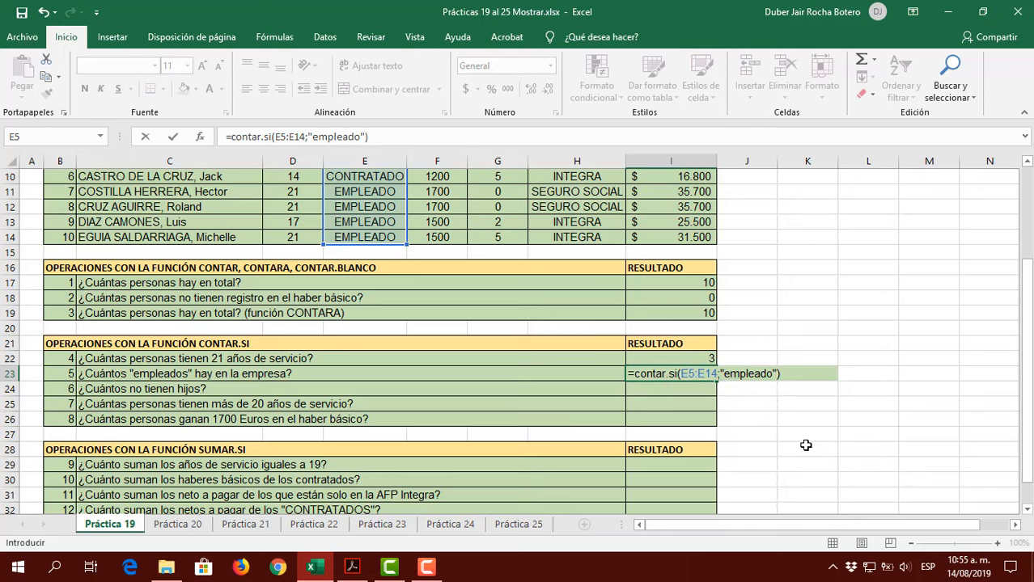
key("Return")
key("Up")
Check the employee count against the CONTRATADO entries in the ESTADO EN LA EMPRESA column
scroll(806, 445, "up", 2)
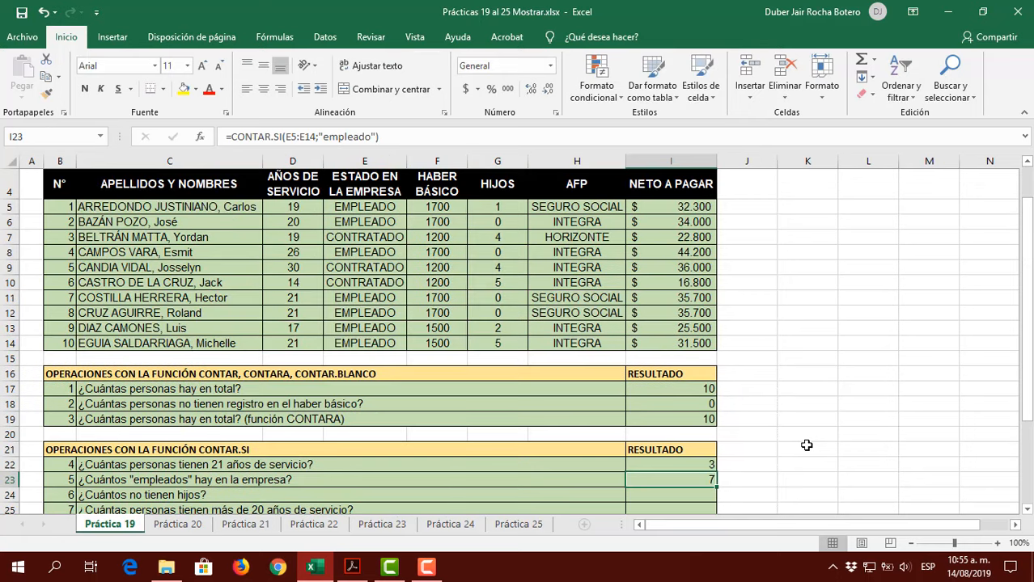
left_click(387, 238)
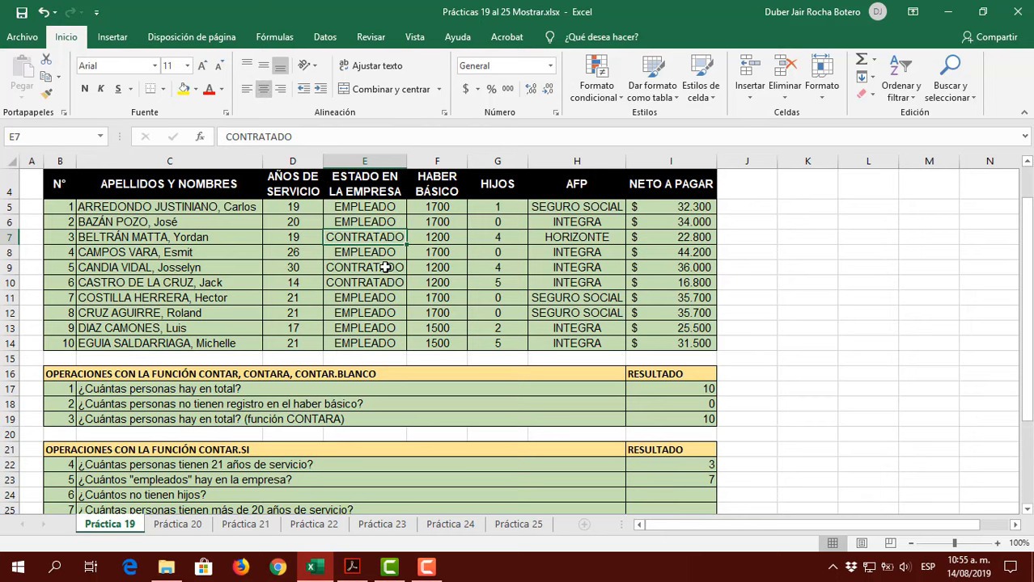
left_click(385, 267)
left_click(387, 281)
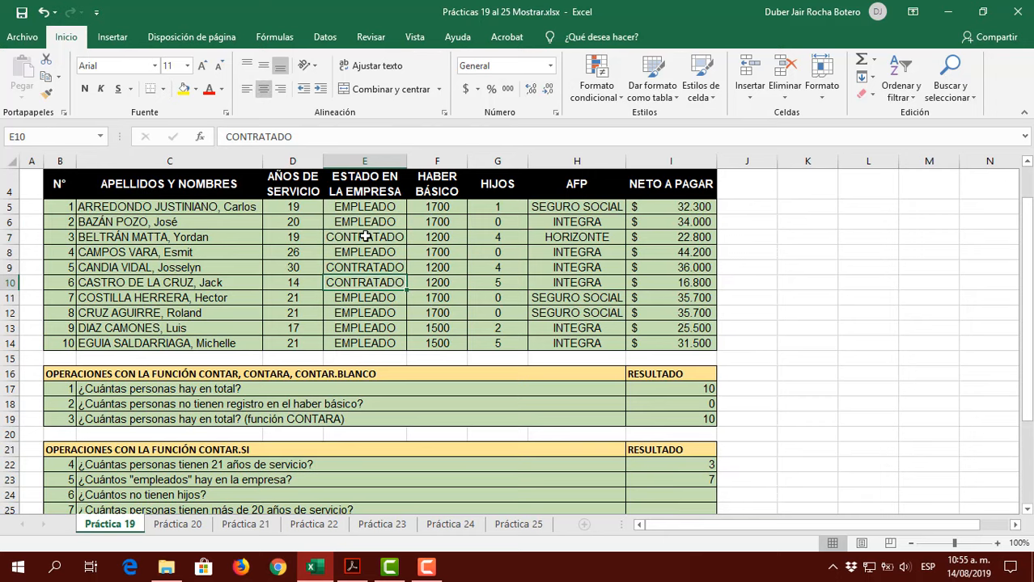
Examine the HIJOS column for the 0 entries that mark people without children, as asked in question 6
scroll(757, 341, "down", 2)
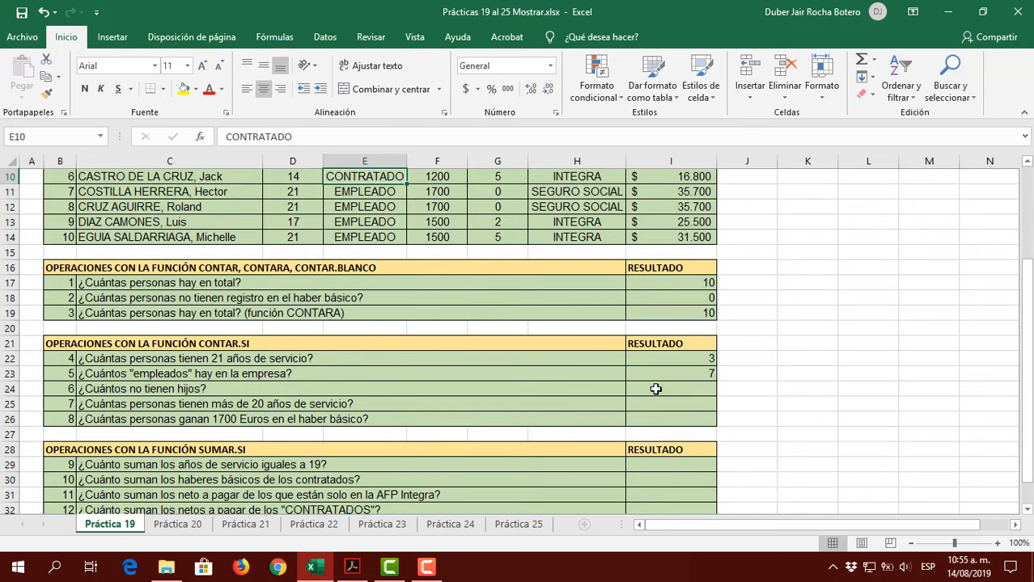
left_click(655, 388)
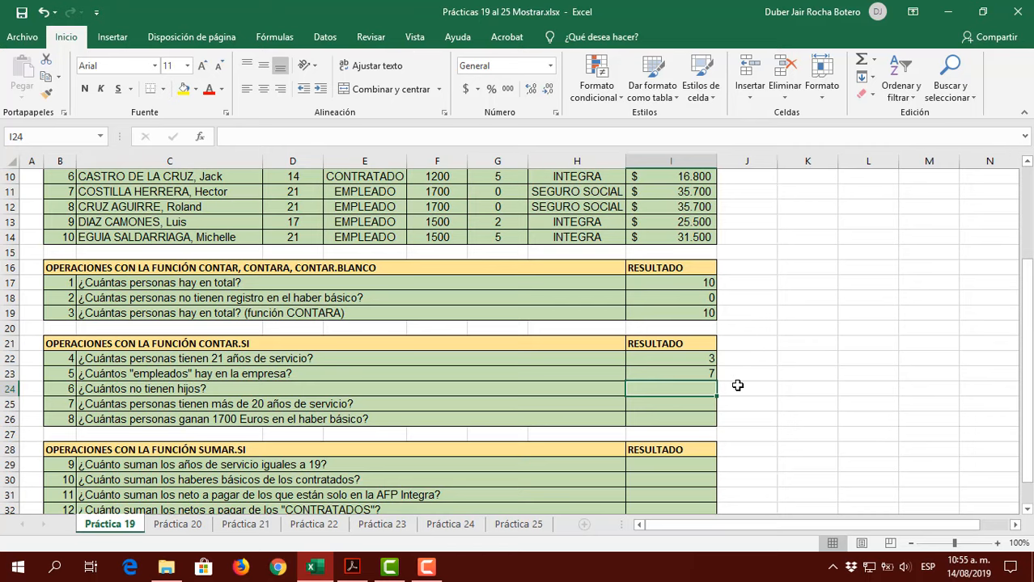
scroll(769, 388, "up", 3)
scroll(769, 387, "down", 1)
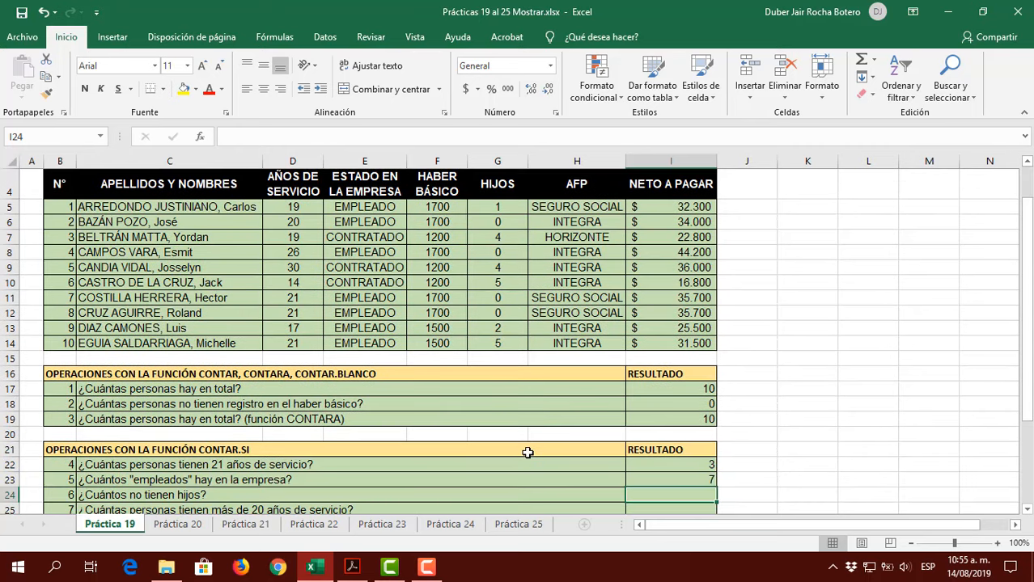
scroll(529, 449, "down", 1)
scroll(528, 453, "up", 2)
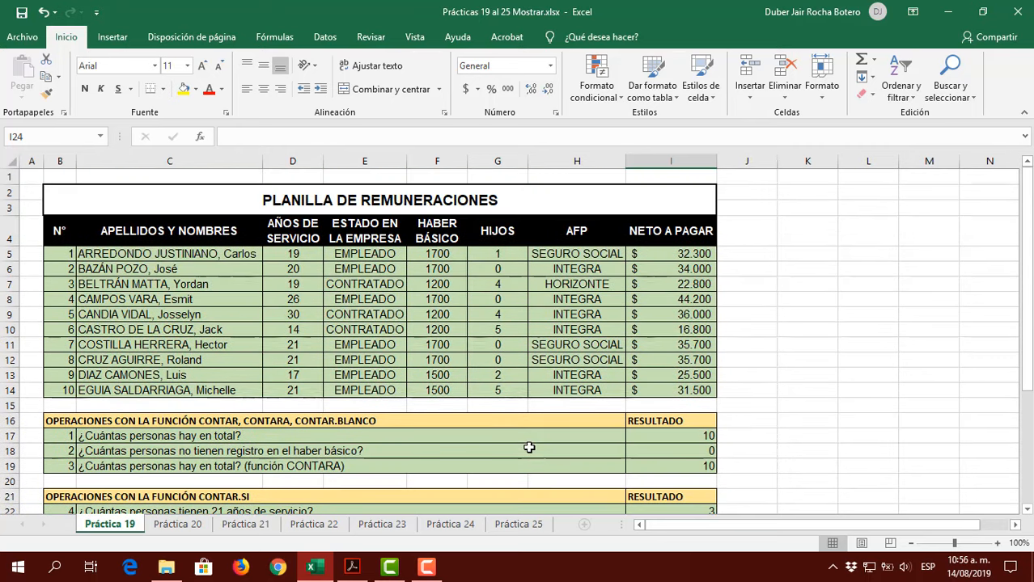
left_click(495, 270)
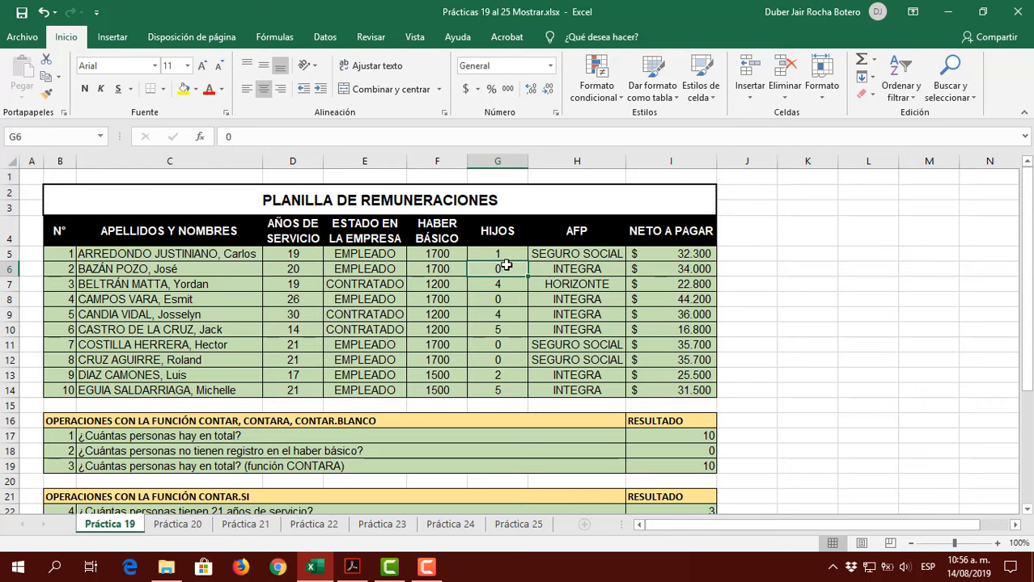
scroll(507, 343, "down", 1)
scroll(506, 343, "down", 1)
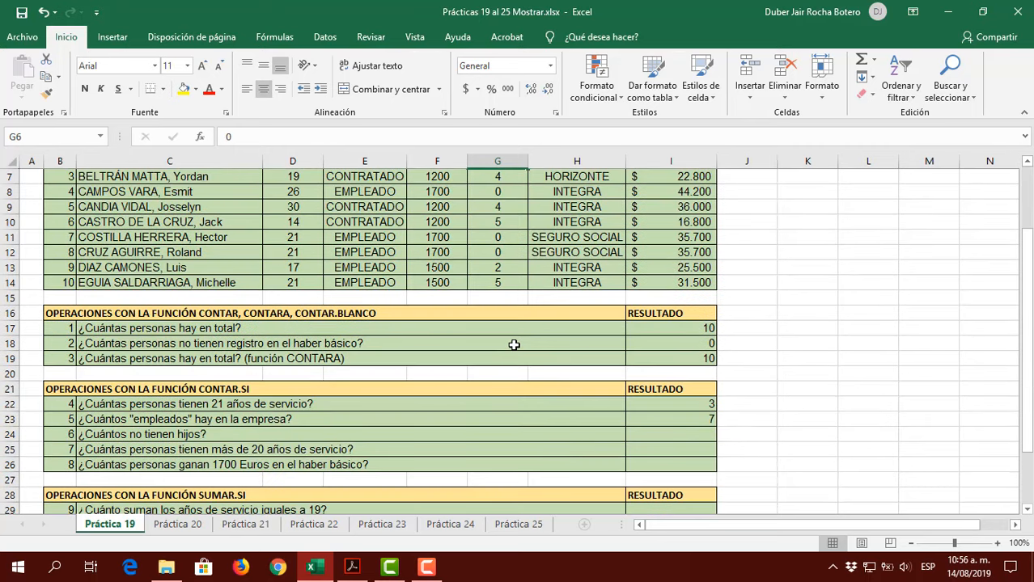
left_click(656, 437)
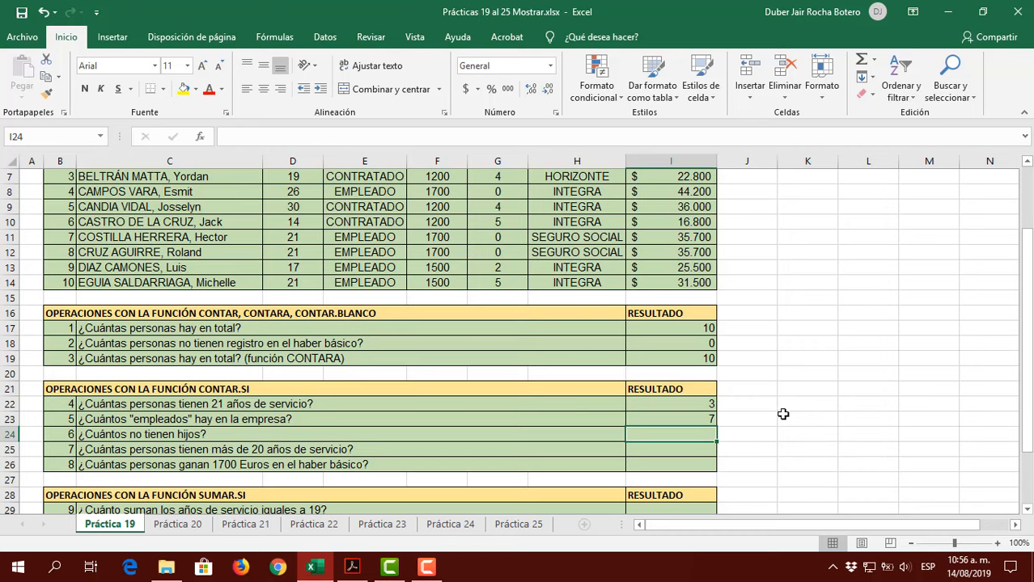
scroll(785, 425, "up", 2)
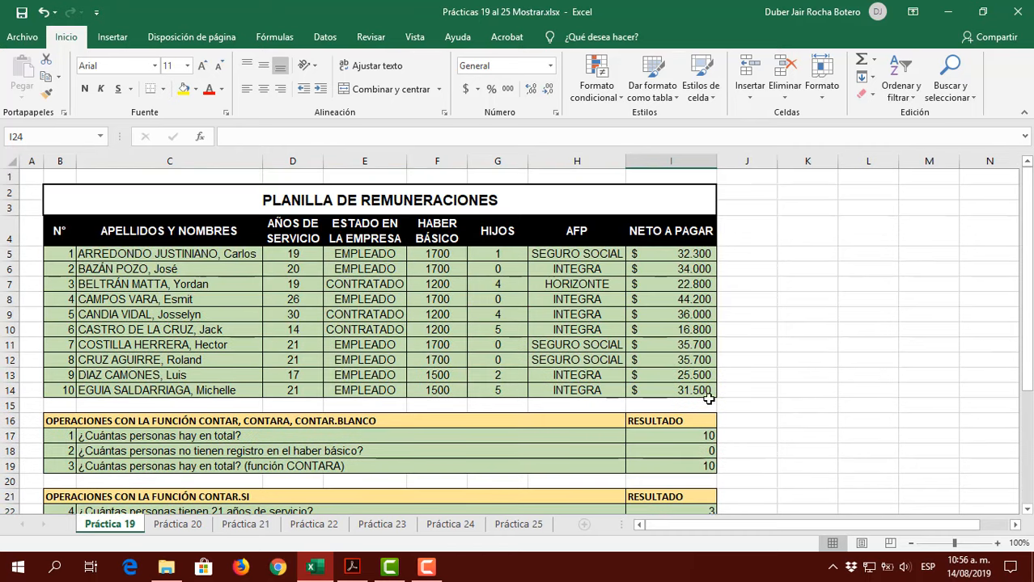
left_click(500, 268)
left_click(505, 343)
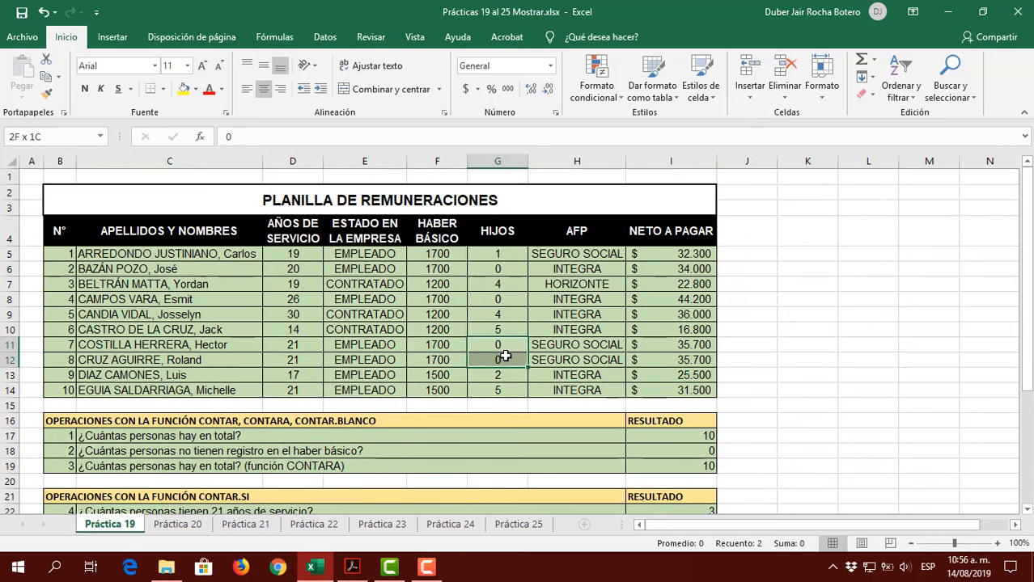
left_click(809, 389)
scroll(811, 442, "down", 2)
scroll(811, 442, "down", 1)
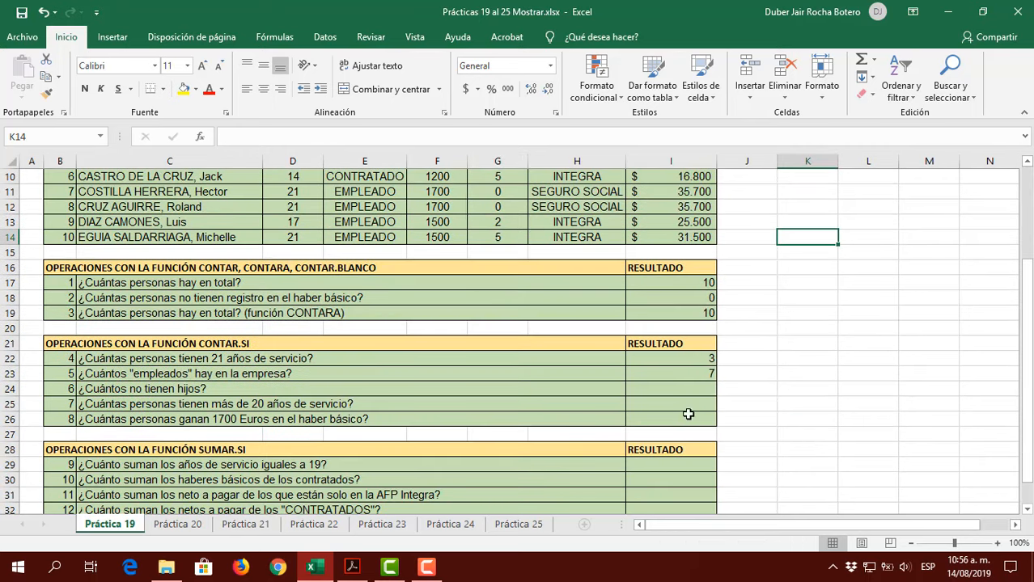
Answer question 6 in cell I24 by counting the people without children using =CONTAR.SI(G5:G14;0)
left_click(670, 390)
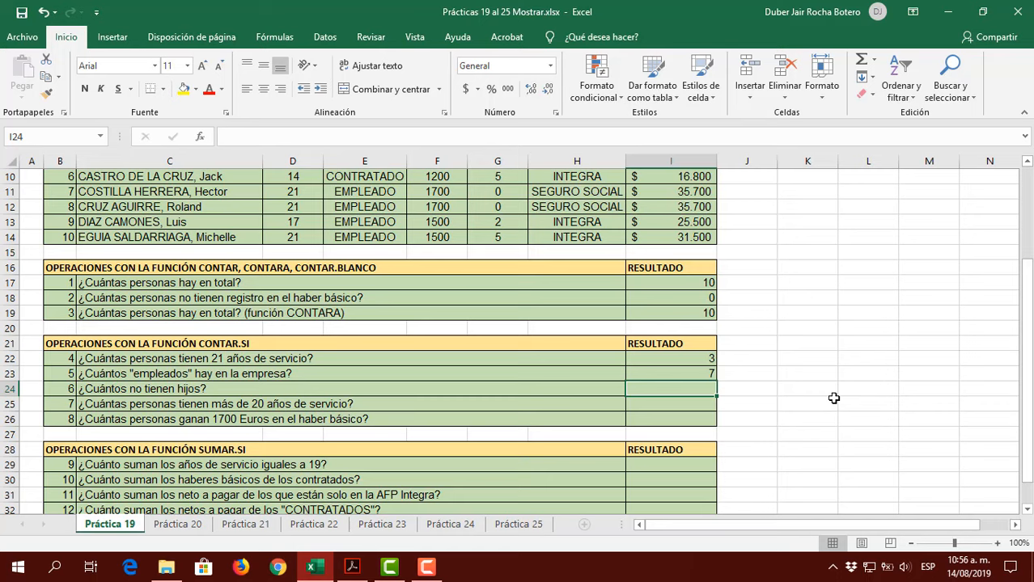
type("=contar")
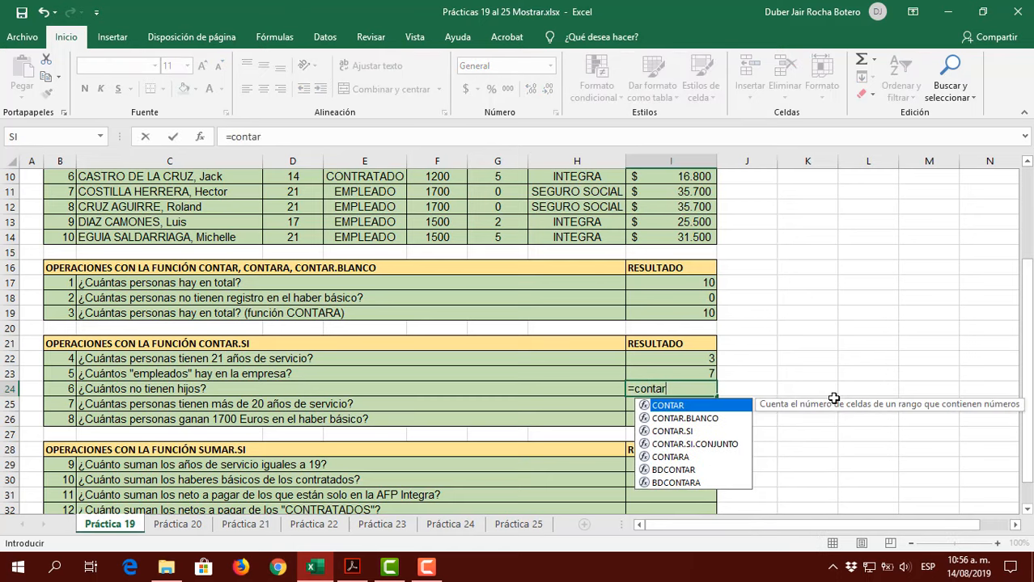
type(".si(")
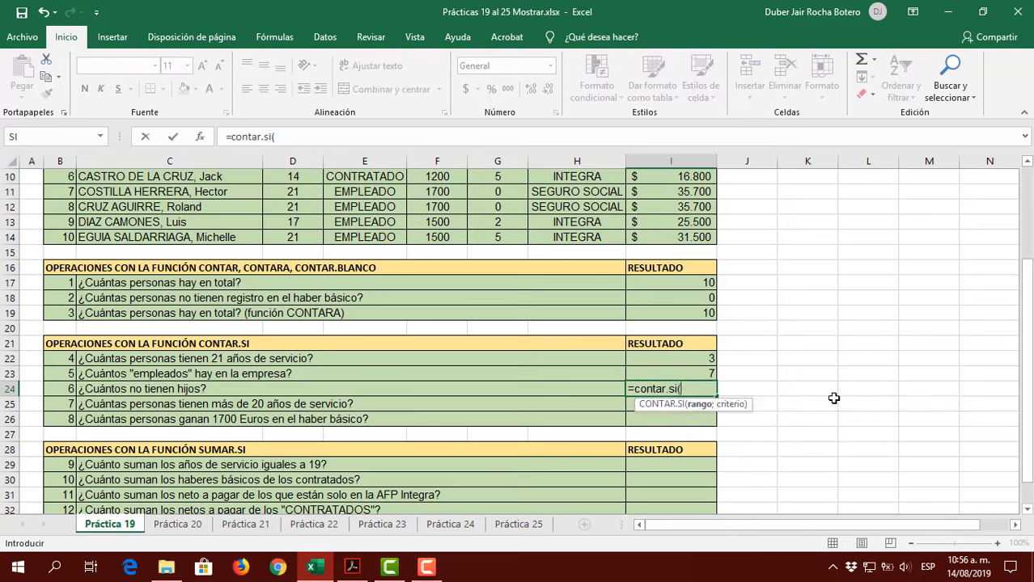
scroll(834, 398, "up", 2)
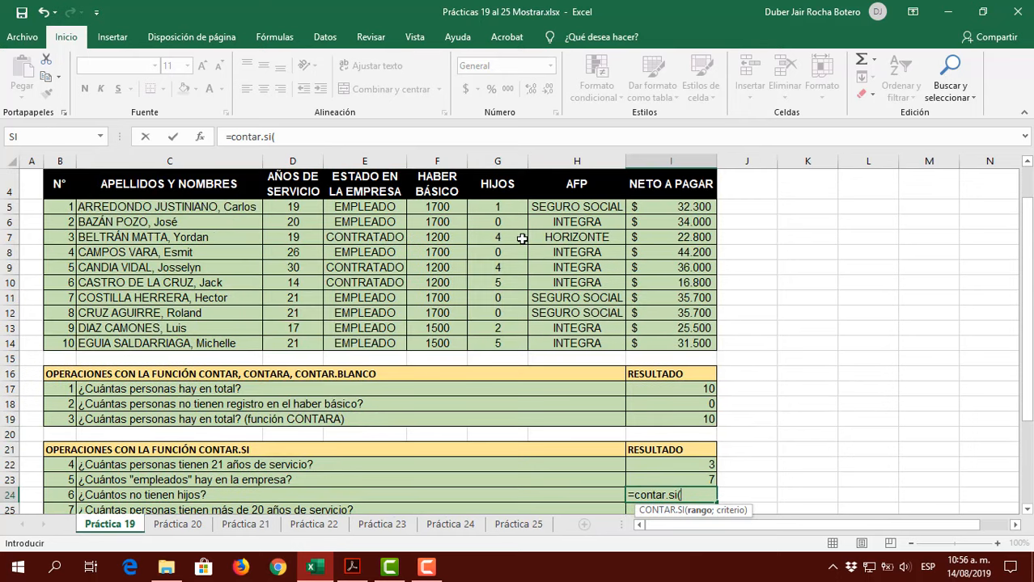
left_click_drag(496, 212, 493, 343)
scroll(862, 288, "down", 3)
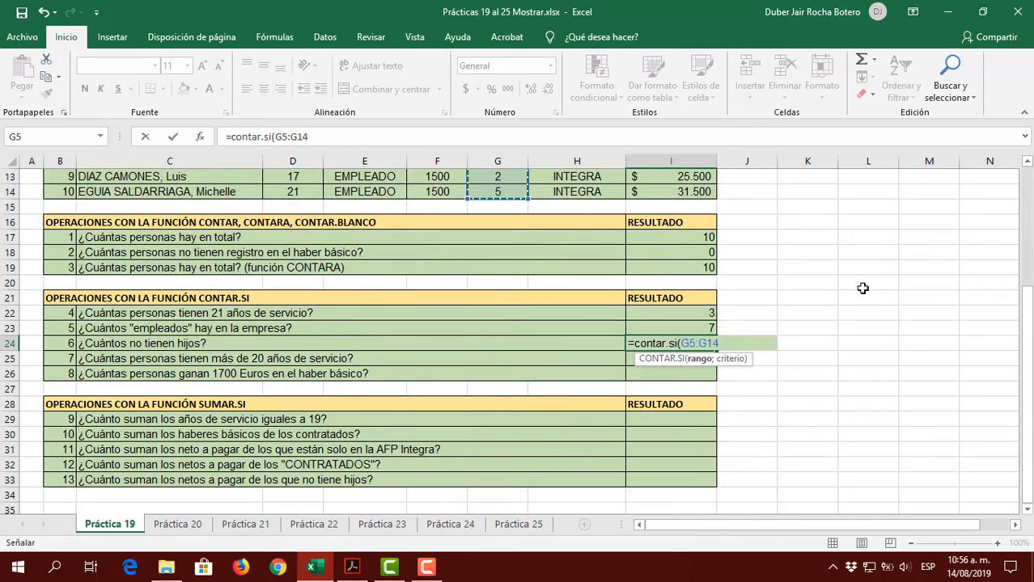
type(";")
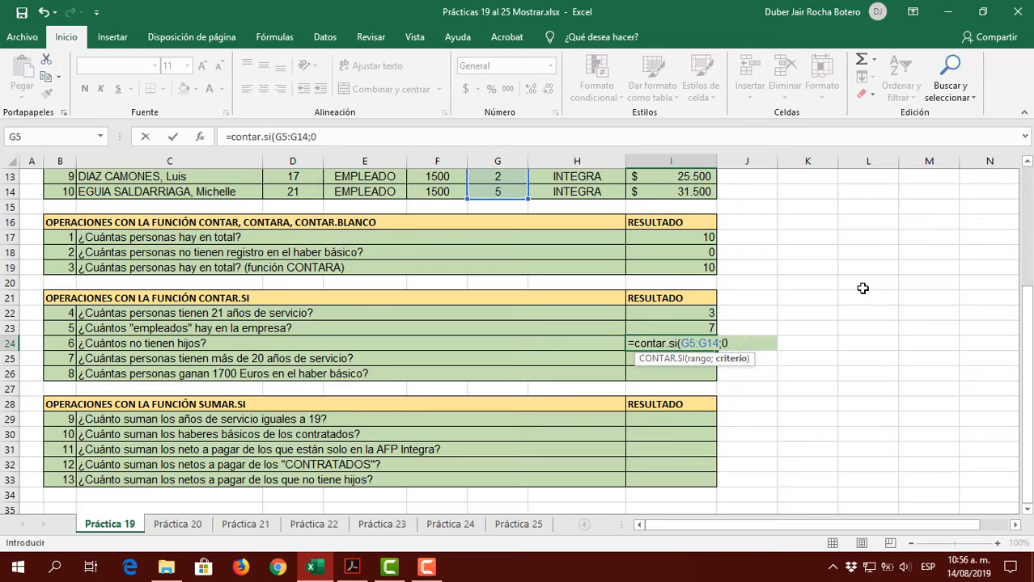
type("0)")
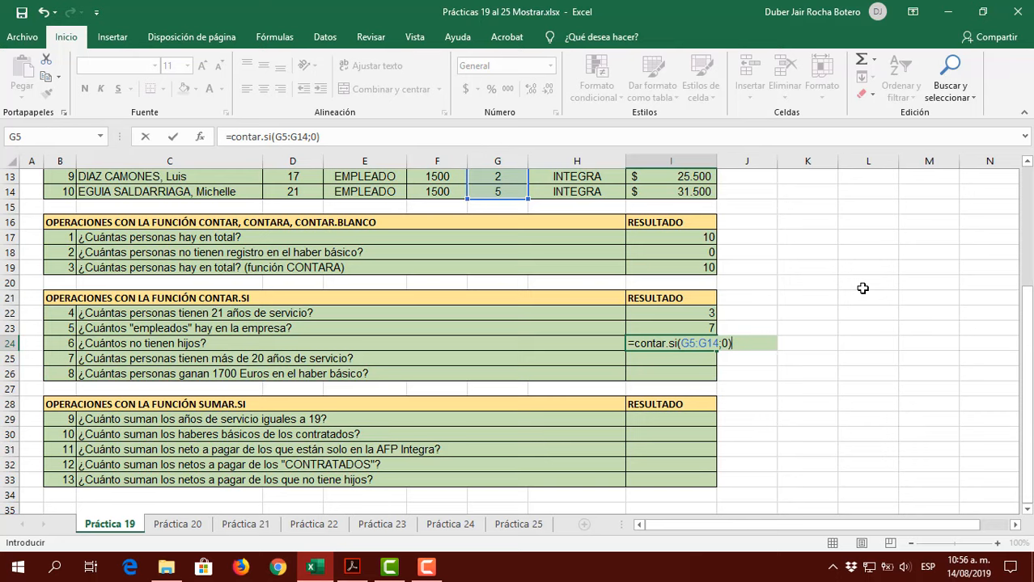
key("ctrl+Return")
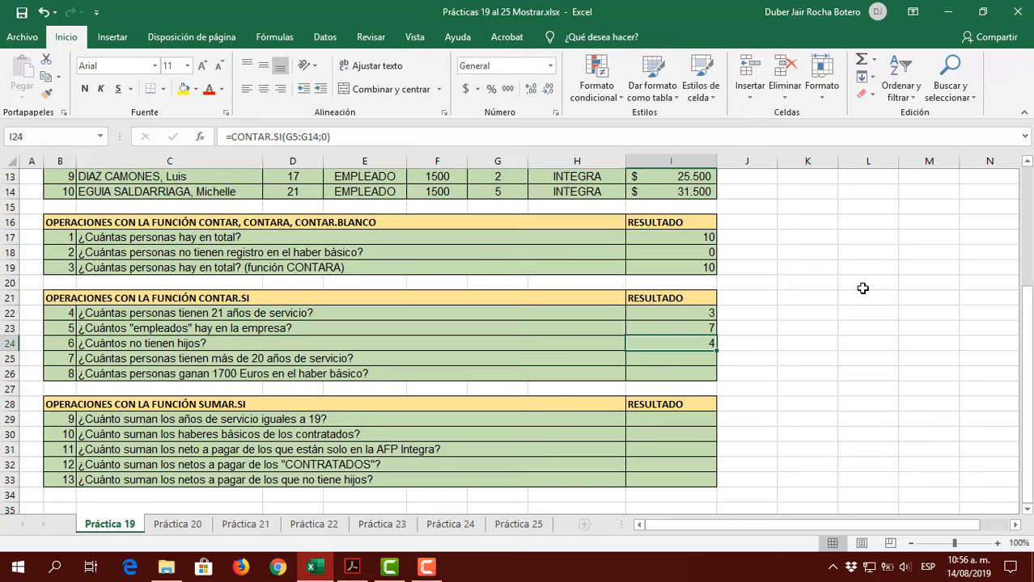
Answer question 7 in cell I25 by counting the people with more than 20 years of service using =CONTAR.SI(D5:D14;">20")
scroll(862, 288, "up", 3)
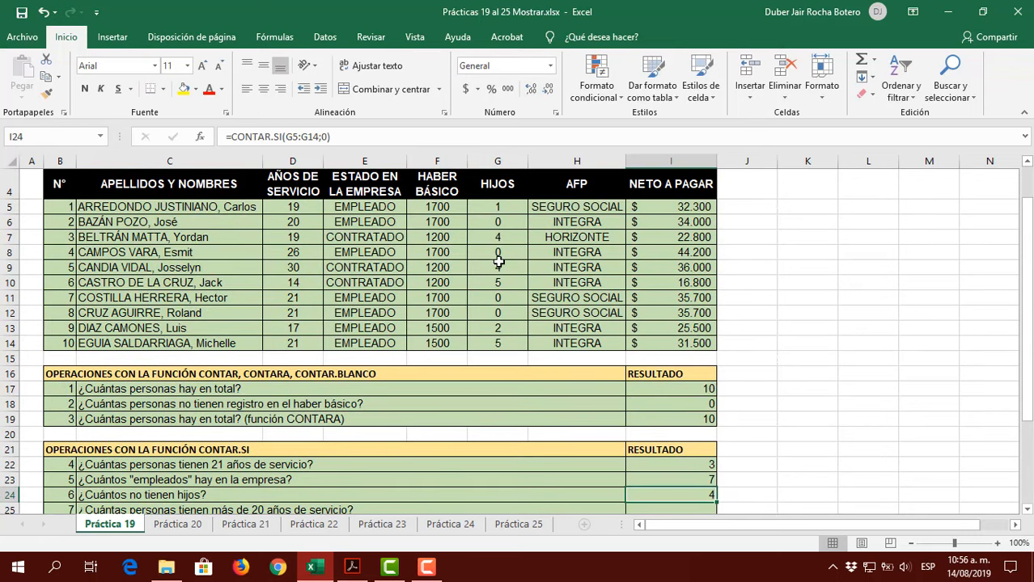
scroll(825, 366, "down", 2)
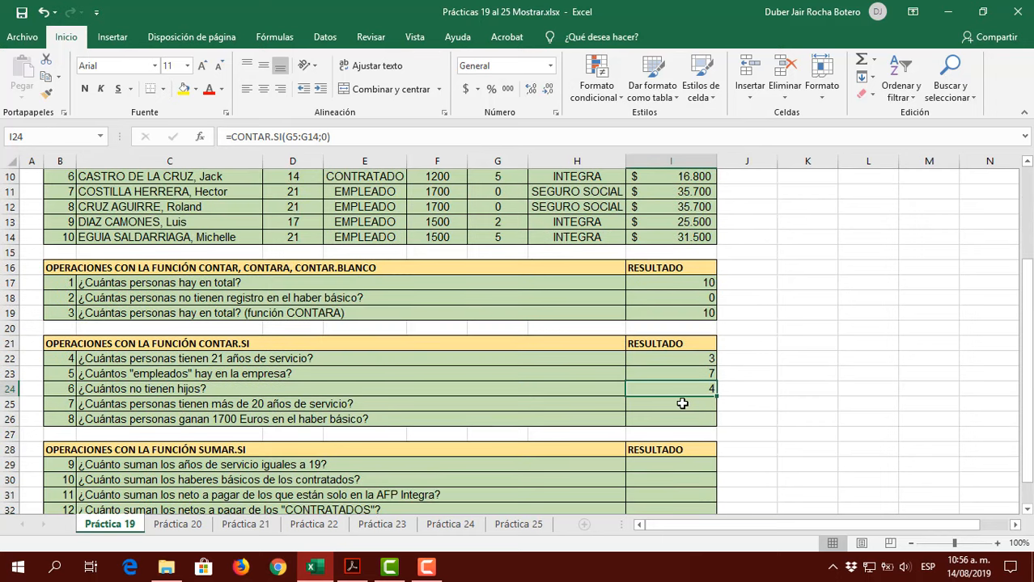
left_click(671, 406)
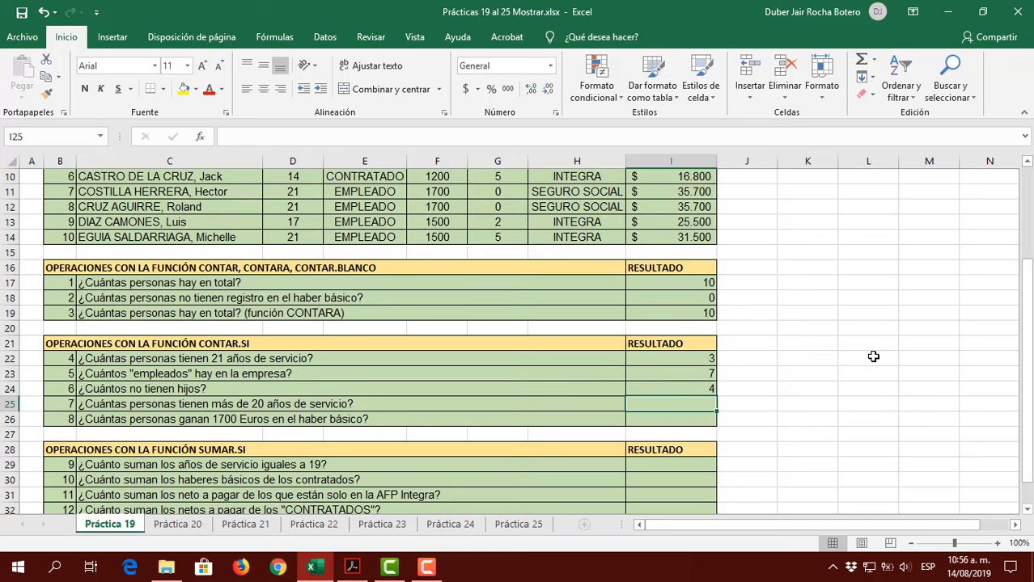
type("=conta")
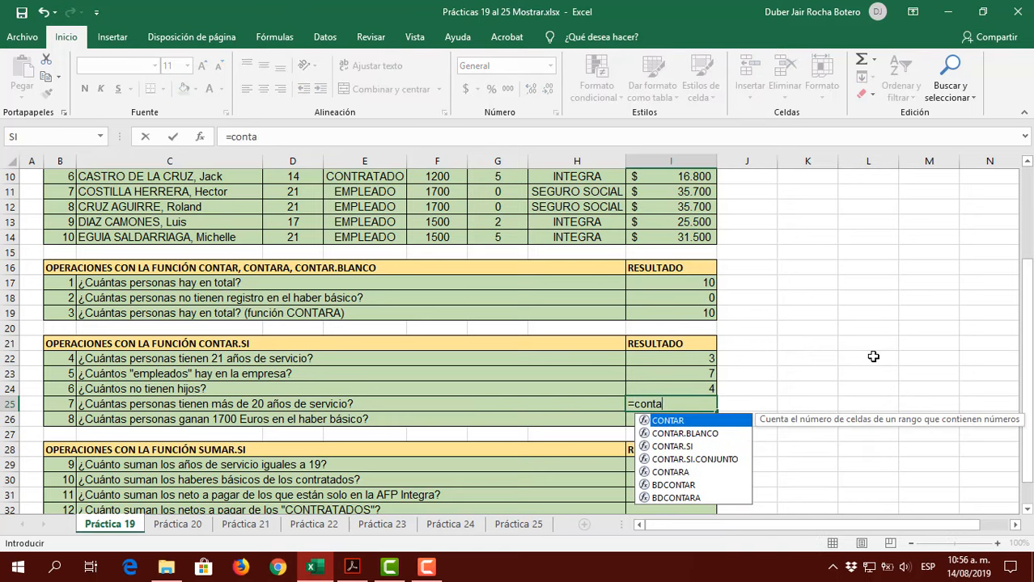
type("r.si(")
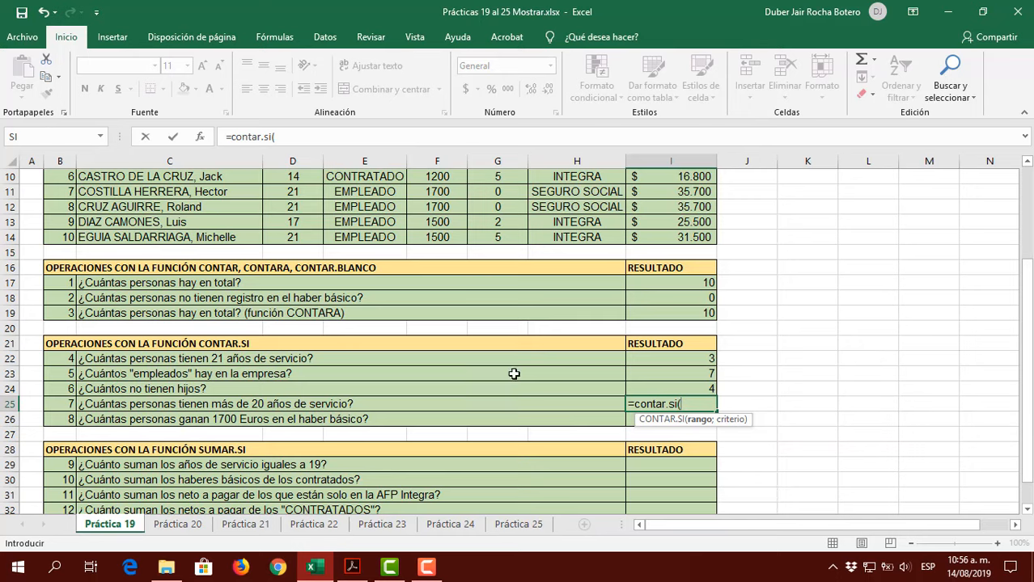
scroll(904, 325, "up", 1)
scroll(904, 325, "up", 1)
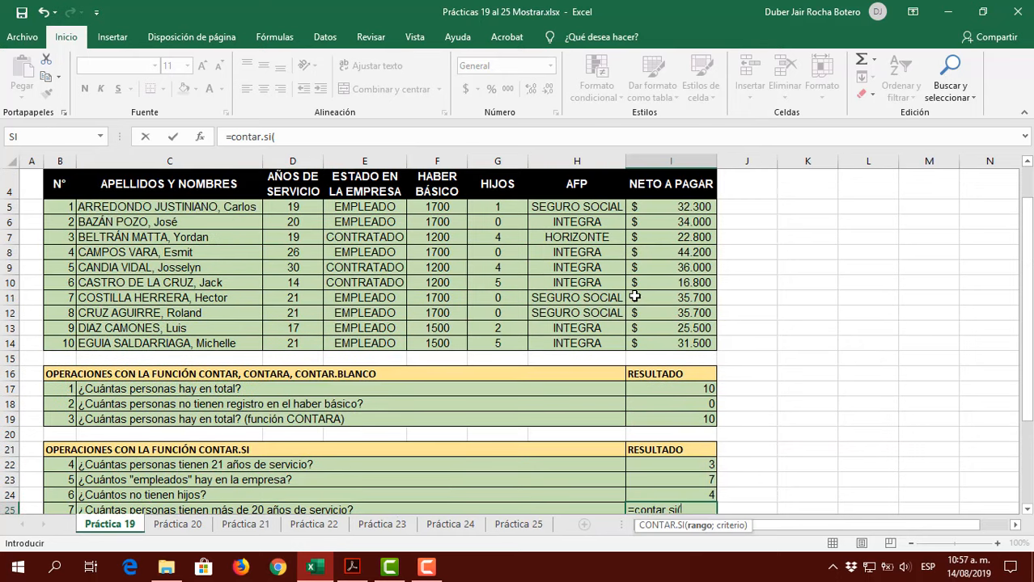
left_click(293, 208)
left_click_drag(293, 219, 293, 343)
scroll(913, 316, "down", 3)
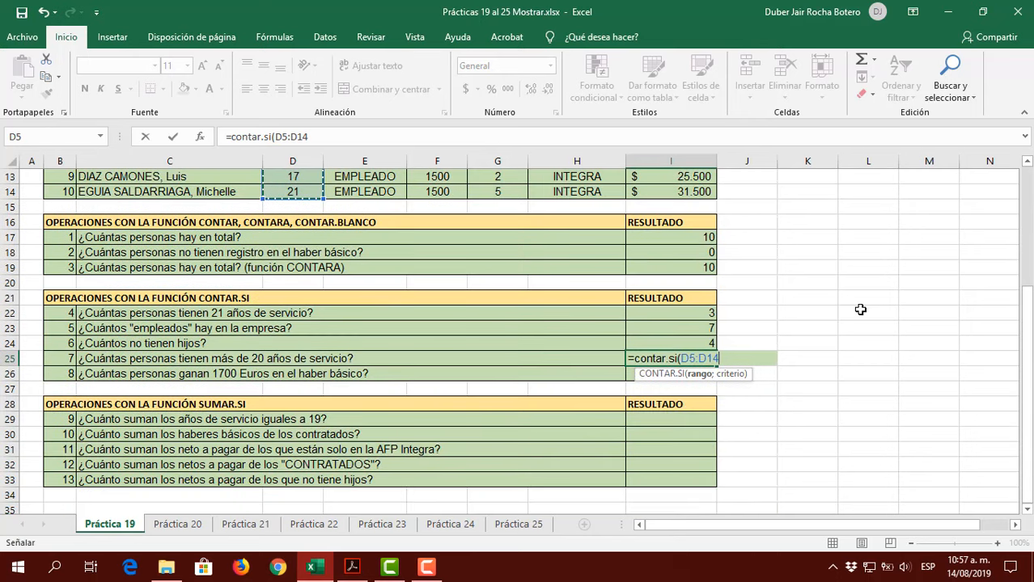
type(";\">20")
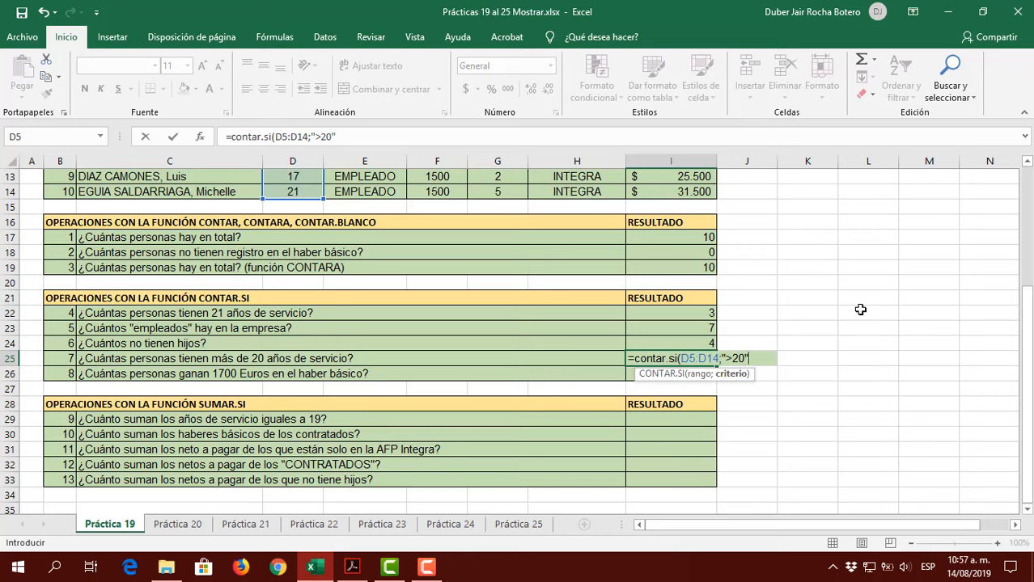
type(")")
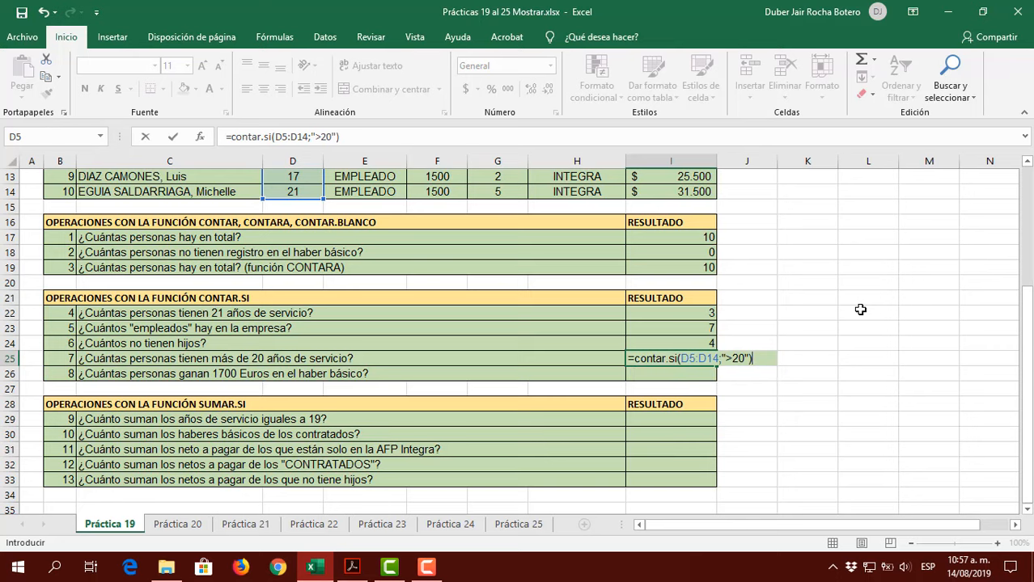
key("Return")
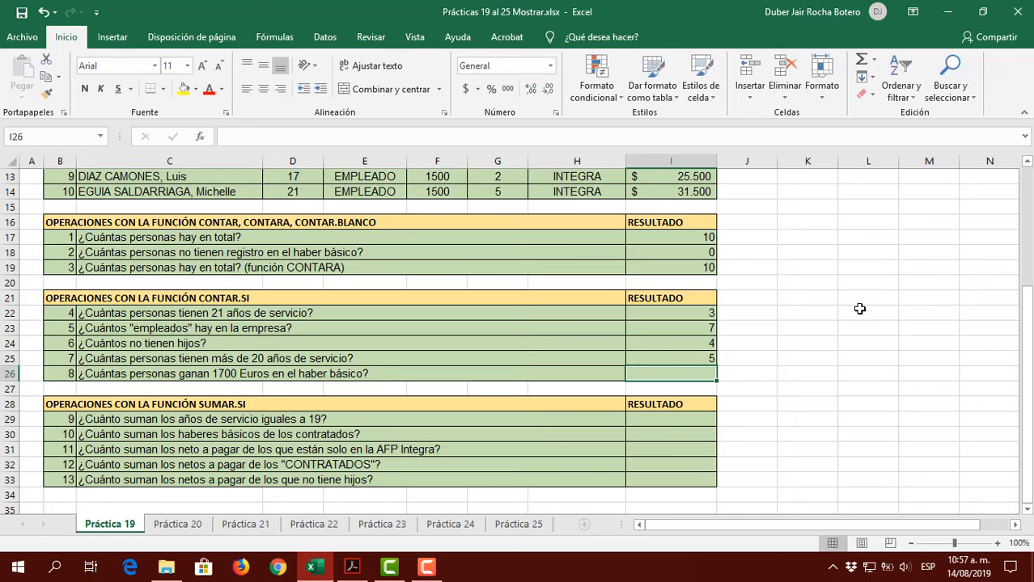
Answer question 8 in cell I26 by counting the people with a basic pay of 1700 using =CONTAR.SI(F5:F14;1700)
scroll(860, 309, "up", 3)
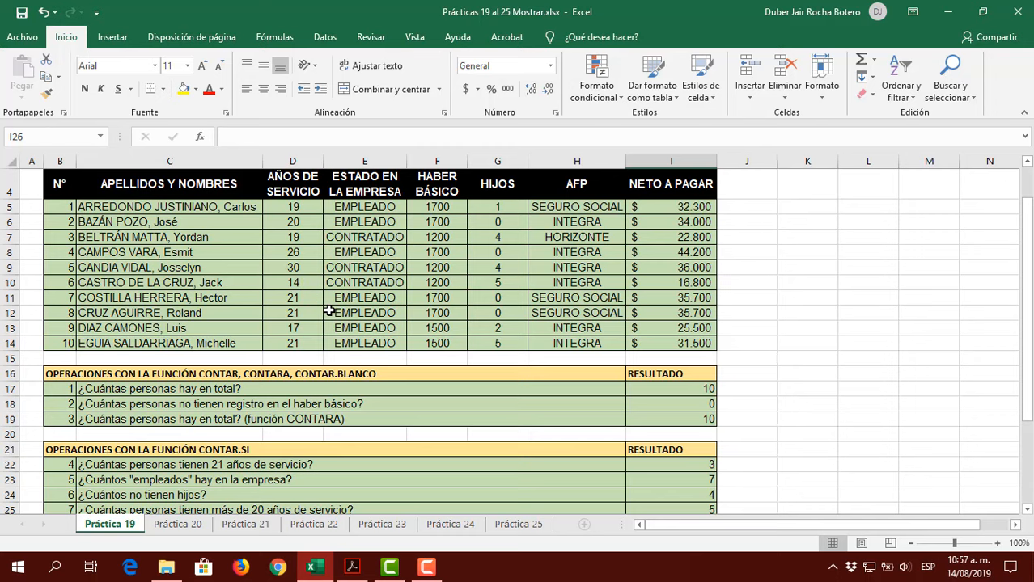
scroll(832, 324, "down", 1)
scroll(832, 324, "down", 2)
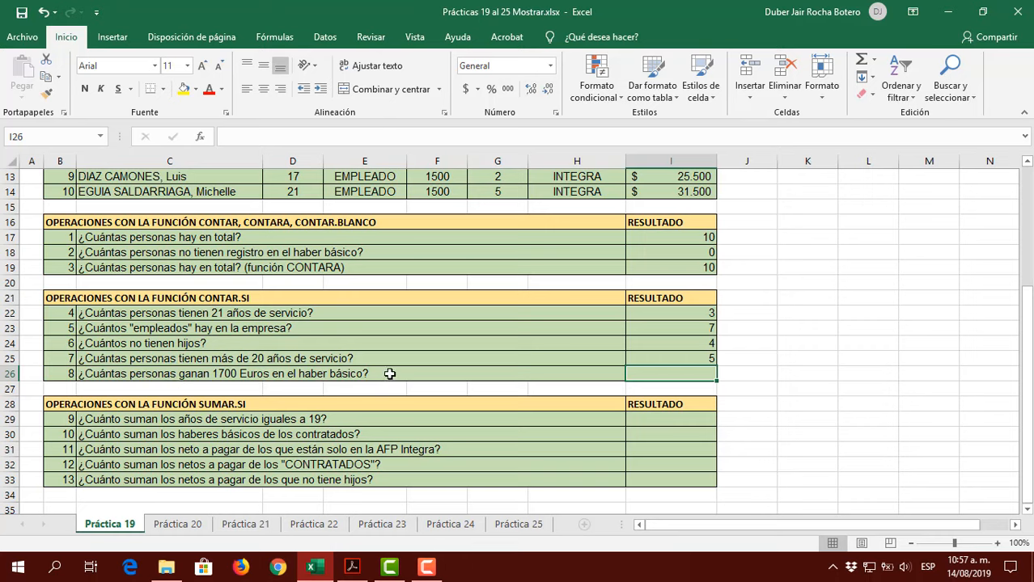
type("=")
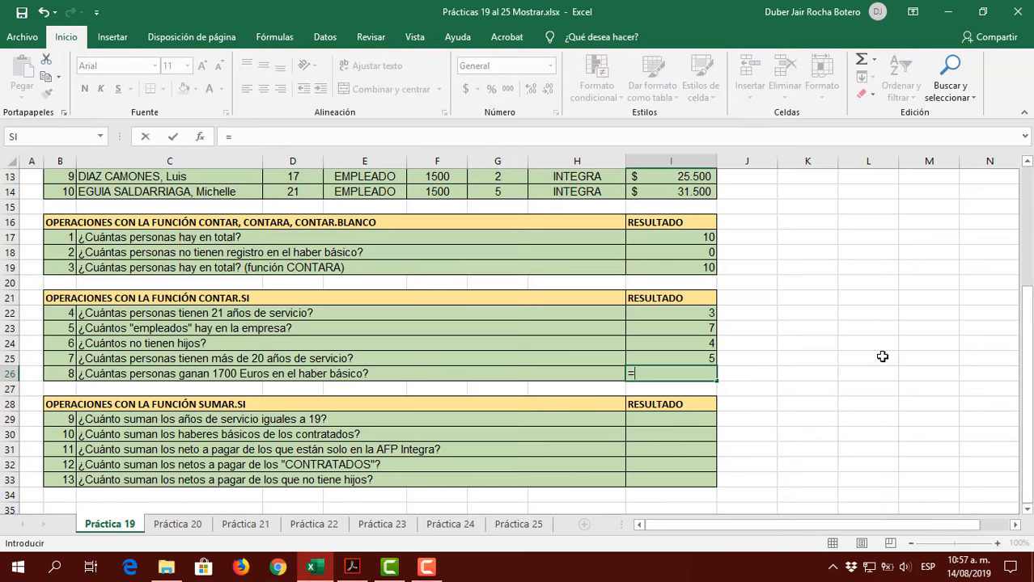
type("contar.si(")
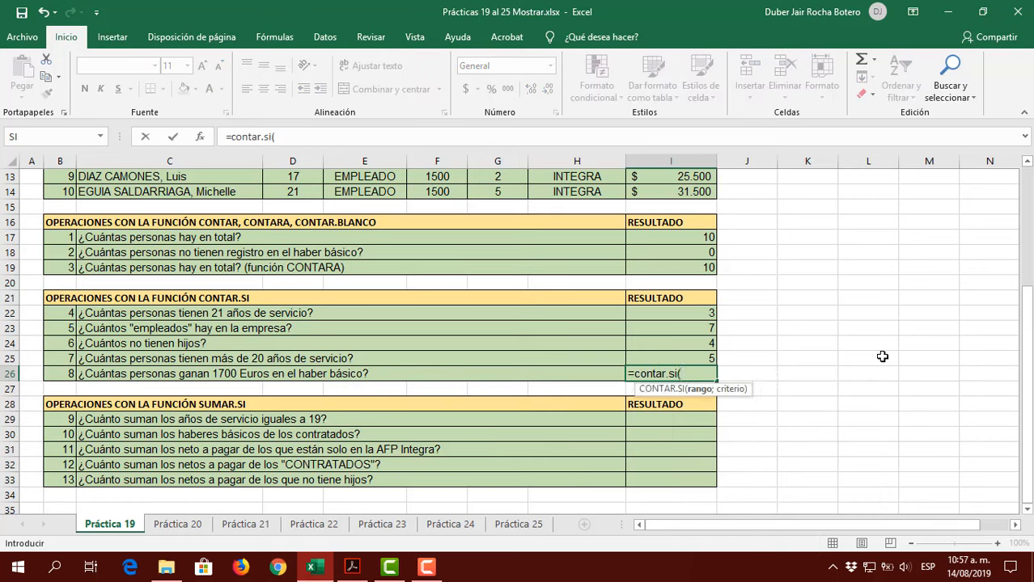
scroll(883, 357, "up", 1)
scroll(883, 357, "up", 3)
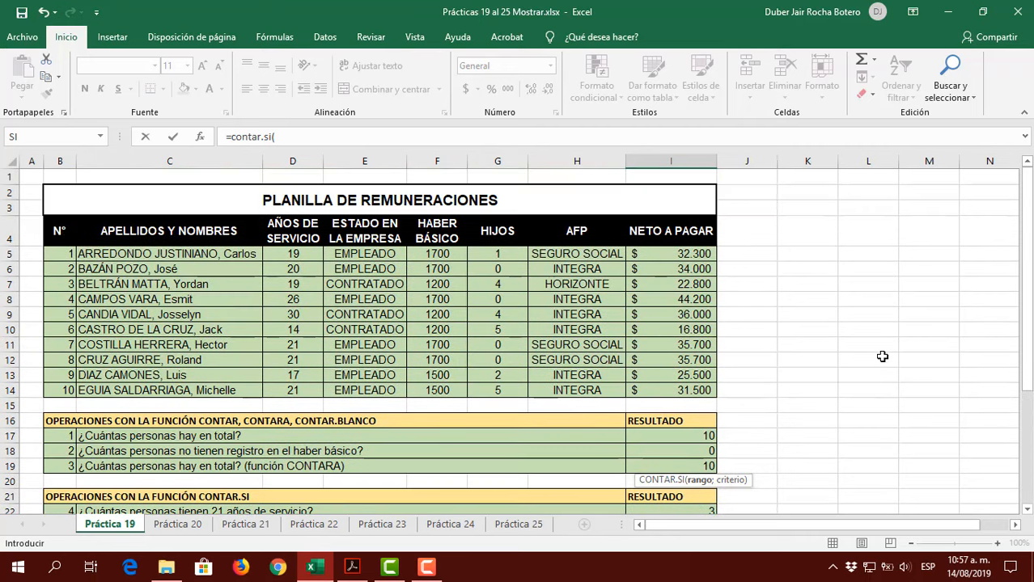
left_click_drag(435, 255, 423, 390)
scroll(862, 318, "down", 4)
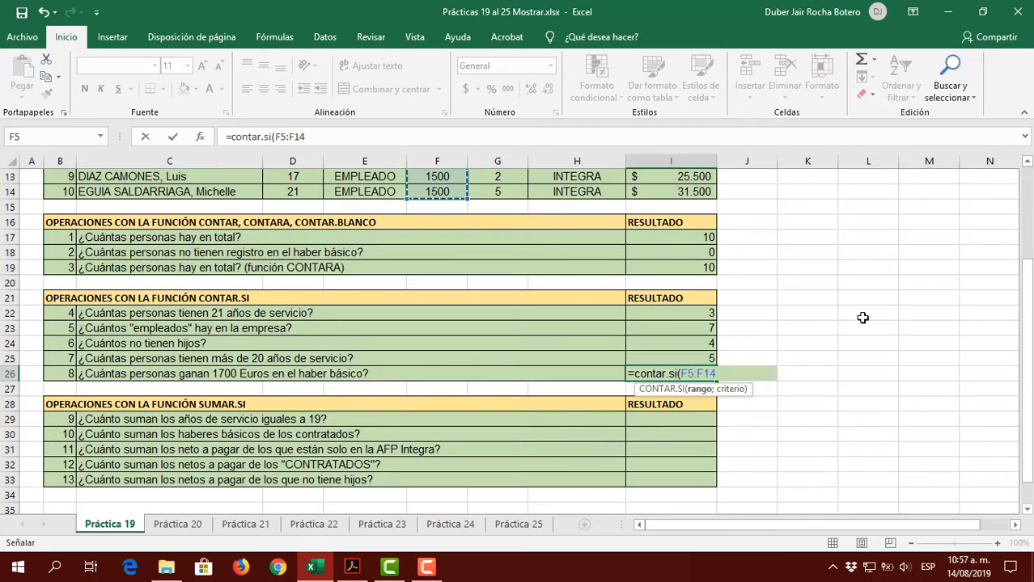
type(";1")
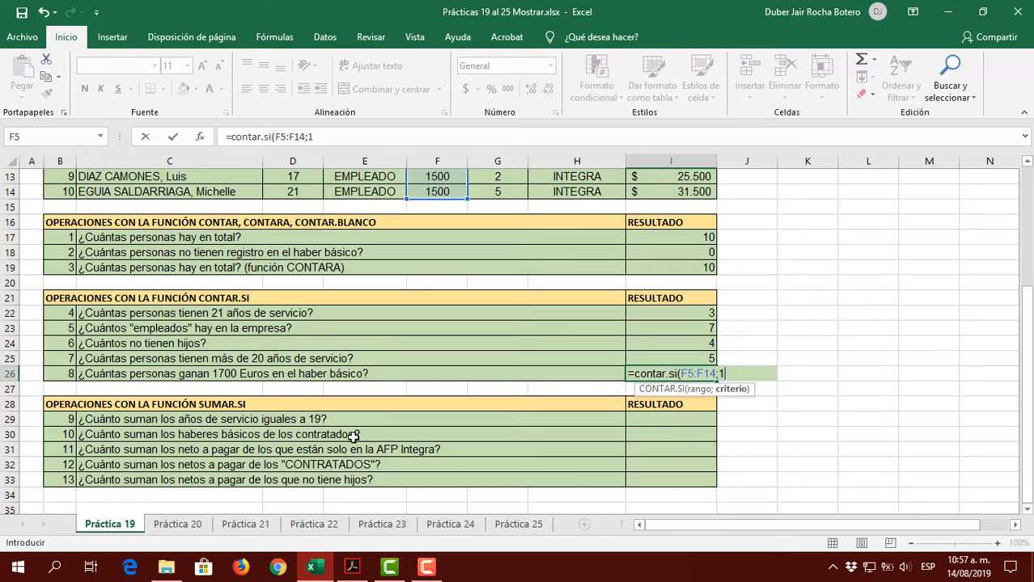
type("00)")
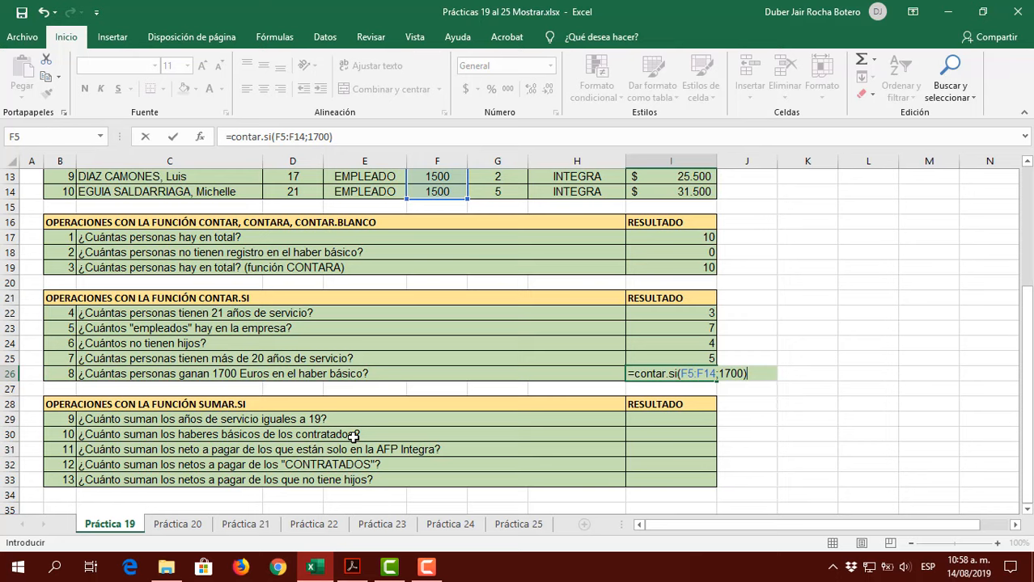
key("ctrl+Return")
scroll(353, 436, "up", 3)
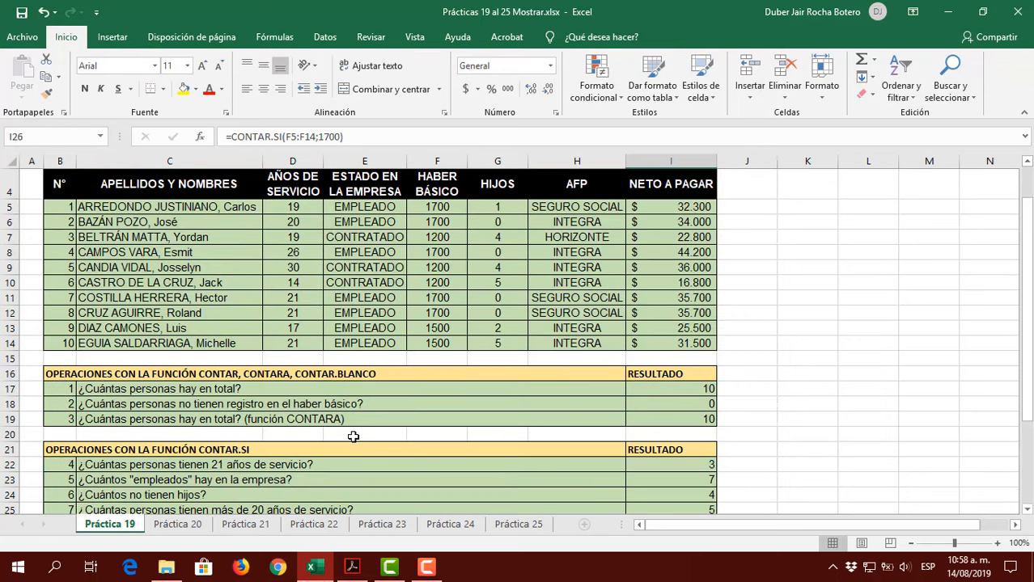
scroll(906, 380, "down", 4)
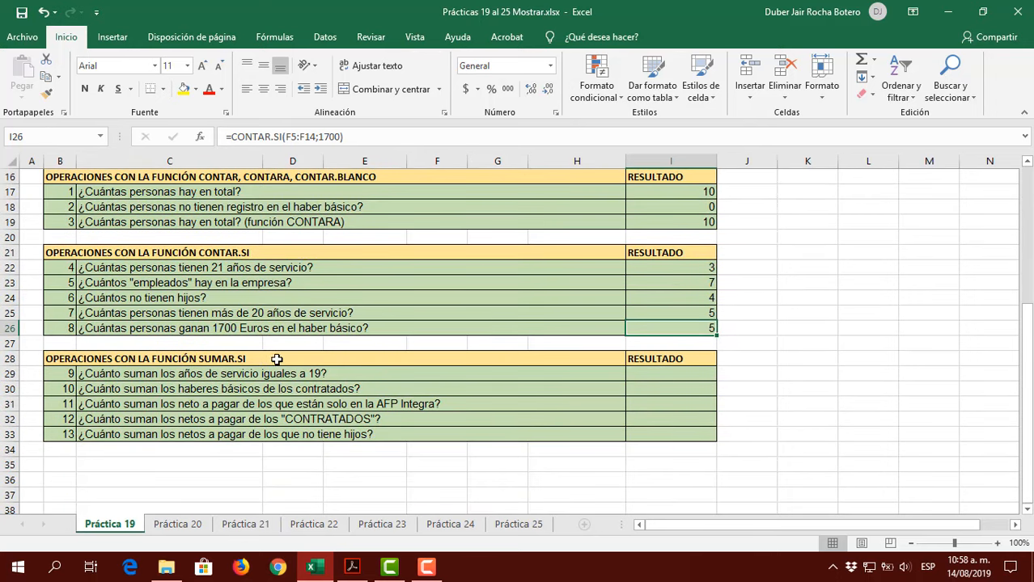
Answer question 9 in cell I29 by summing the years of service equal to 19 using =SUMAR.SI(D5:D14;19)
left_click(665, 374)
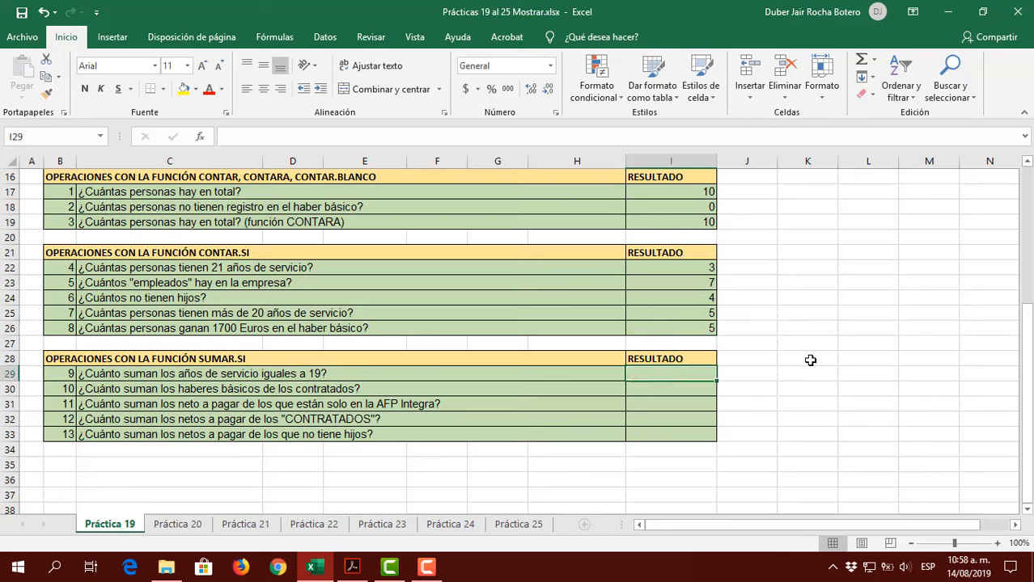
type("=")
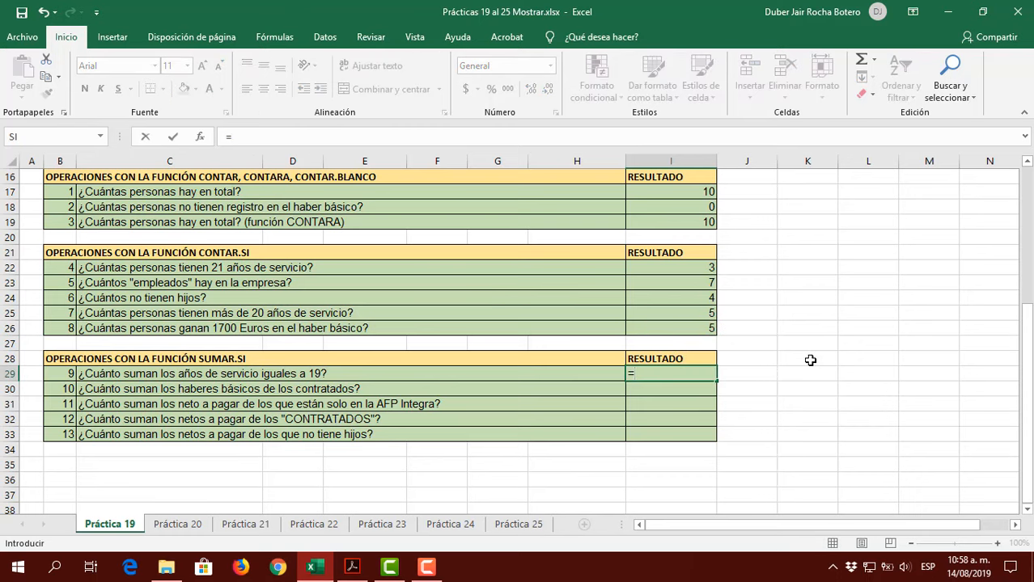
type("su")
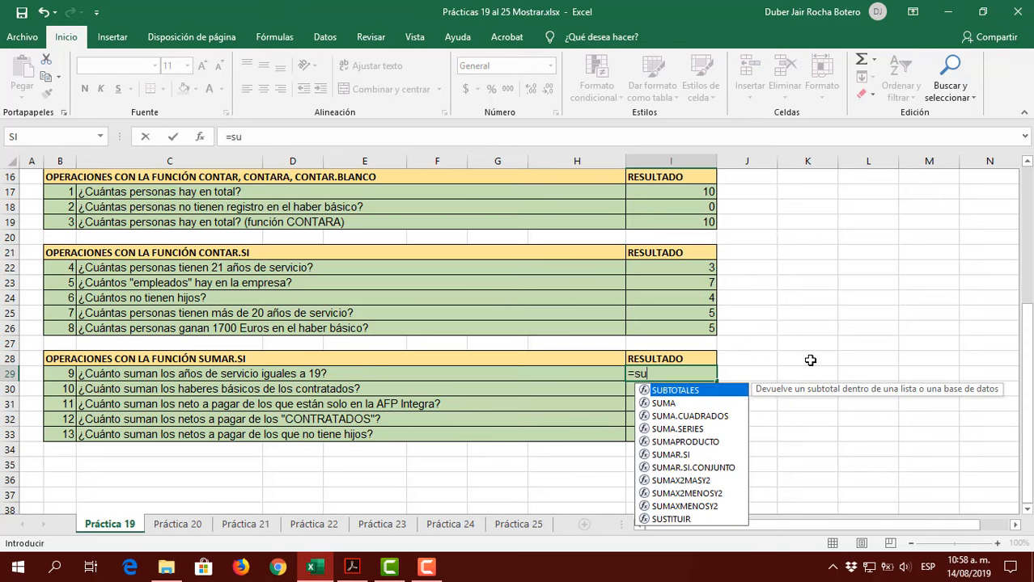
type("mar")
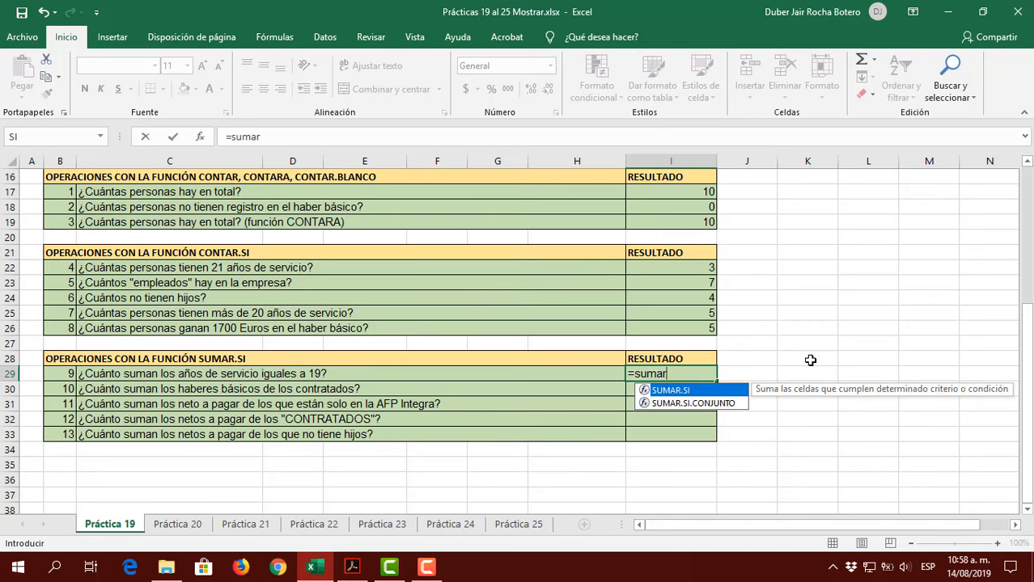
type(".si")
type("(")
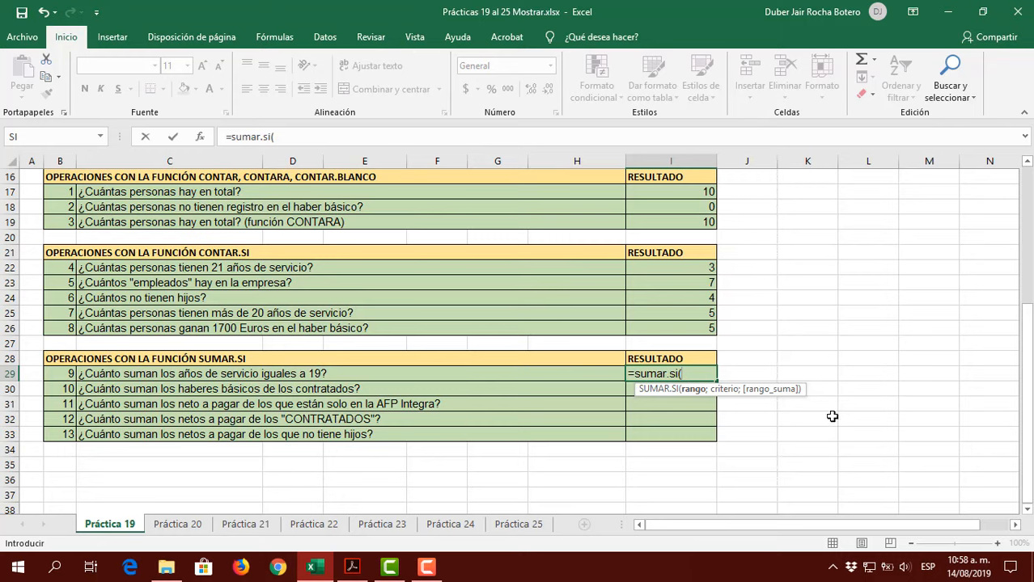
scroll(890, 385, "up", 2)
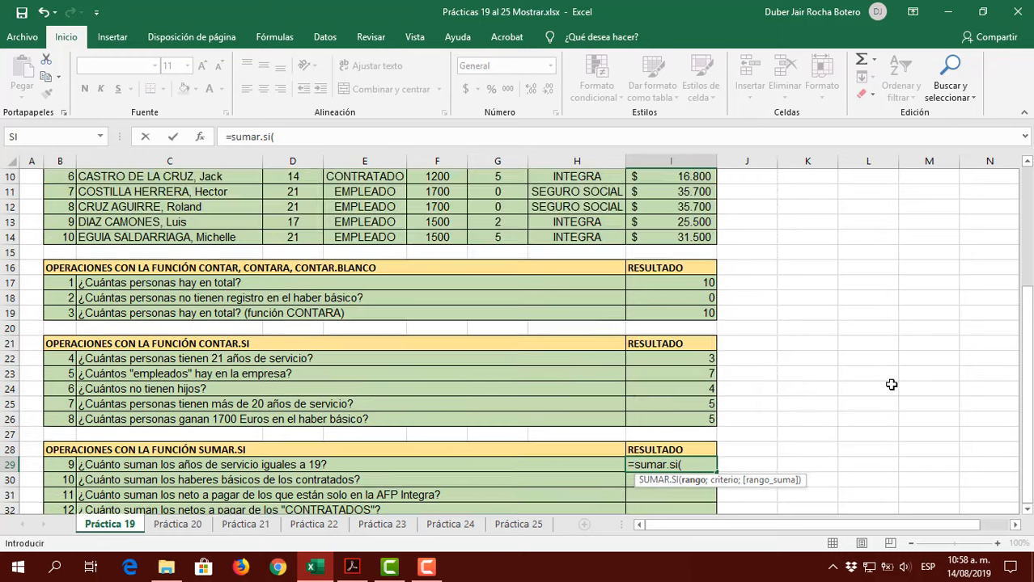
scroll(890, 385, "up", 3)
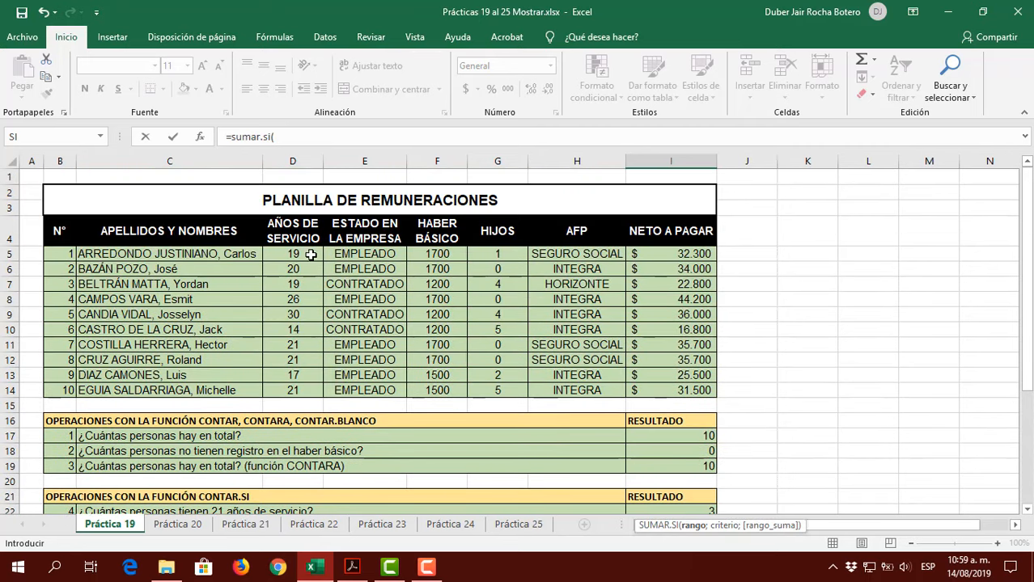
left_click_drag(311, 254, 310, 385)
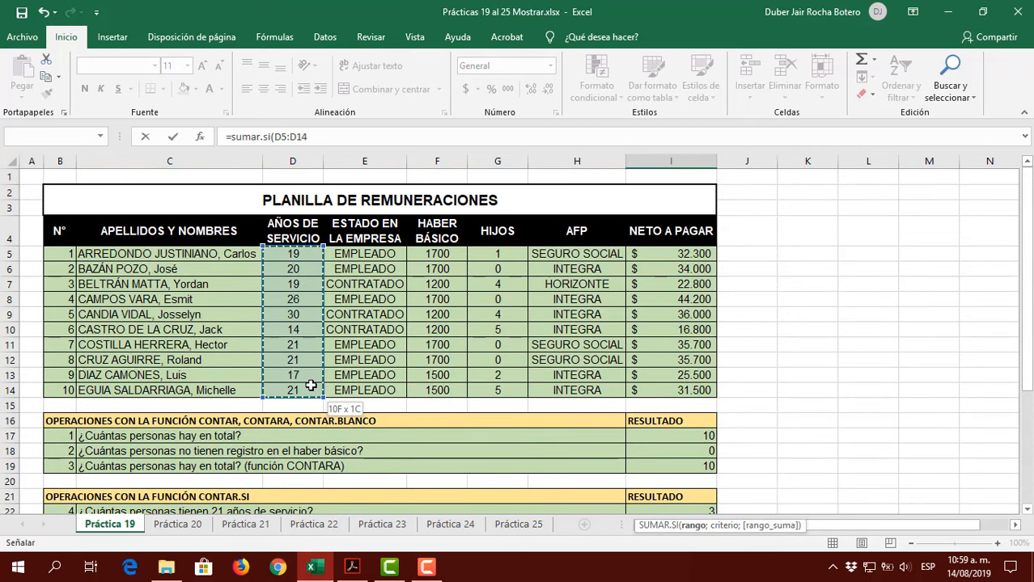
scroll(822, 339, "down", 4)
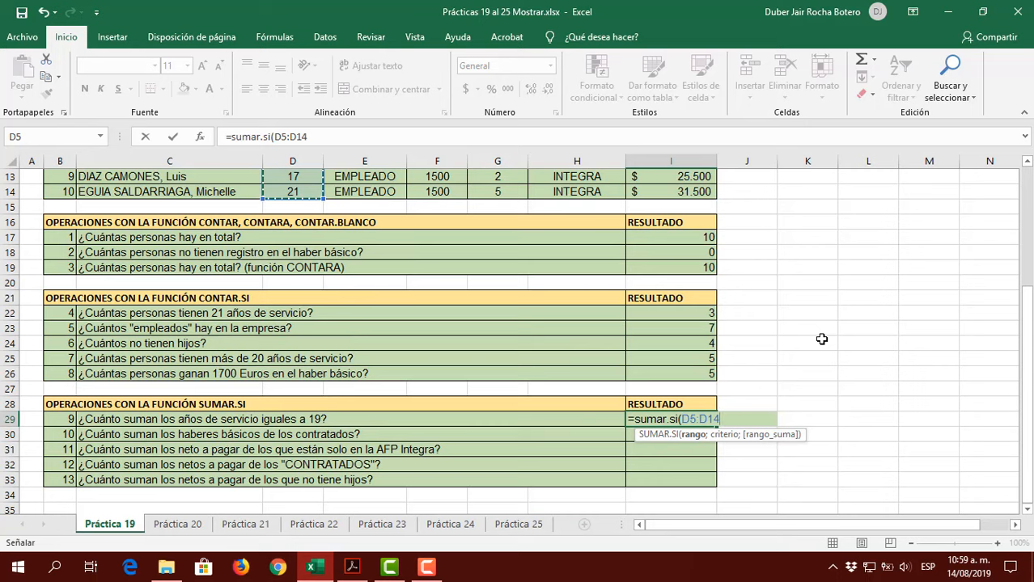
type(";")
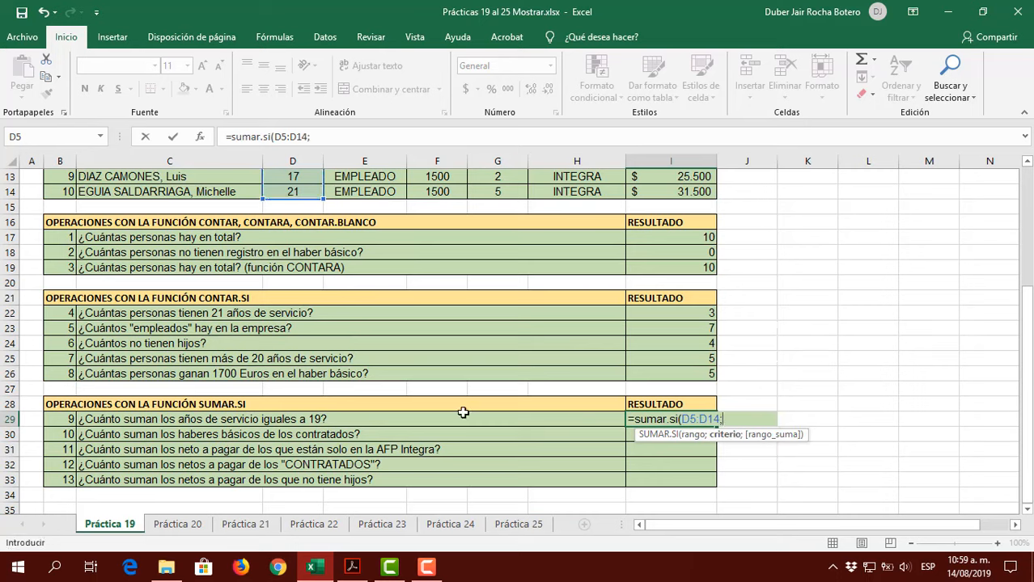
type("19")
type(")")
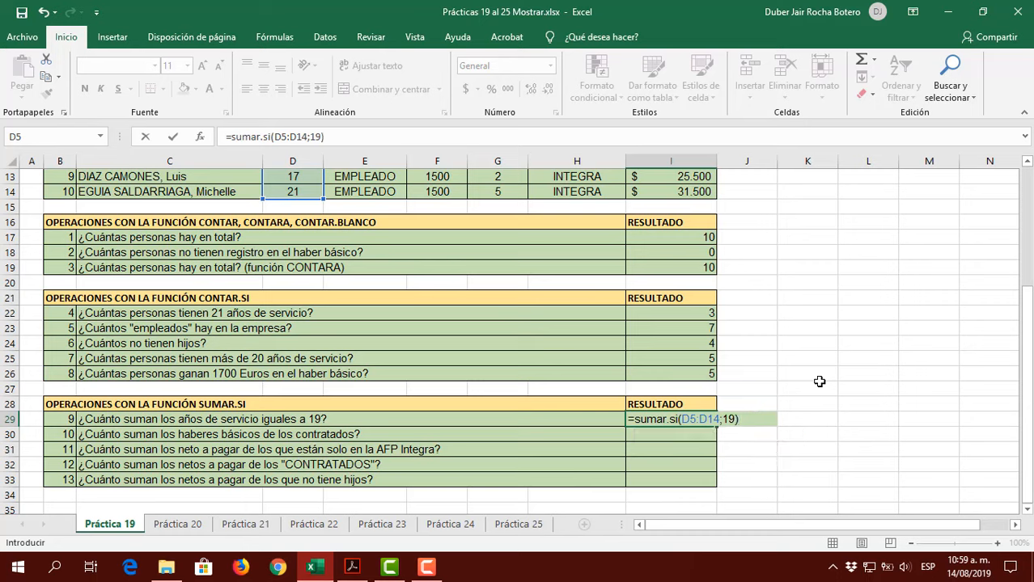
key("Return")
key("Up")
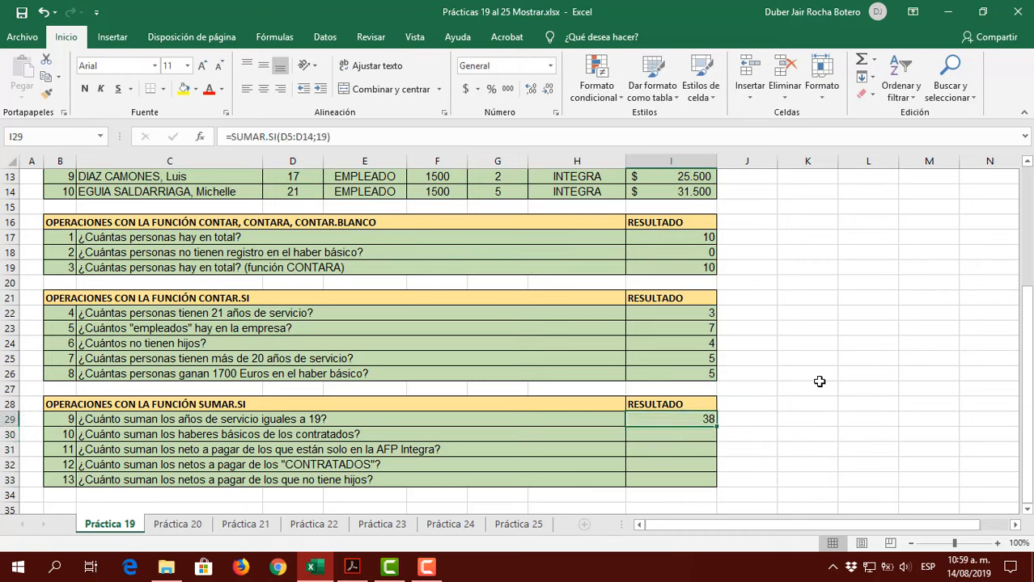
Add the optional sum range D5:D14 to the question 9 formula so it reads =SUMAR.SI(D5:D14;19;D5:D14)
key("F2")
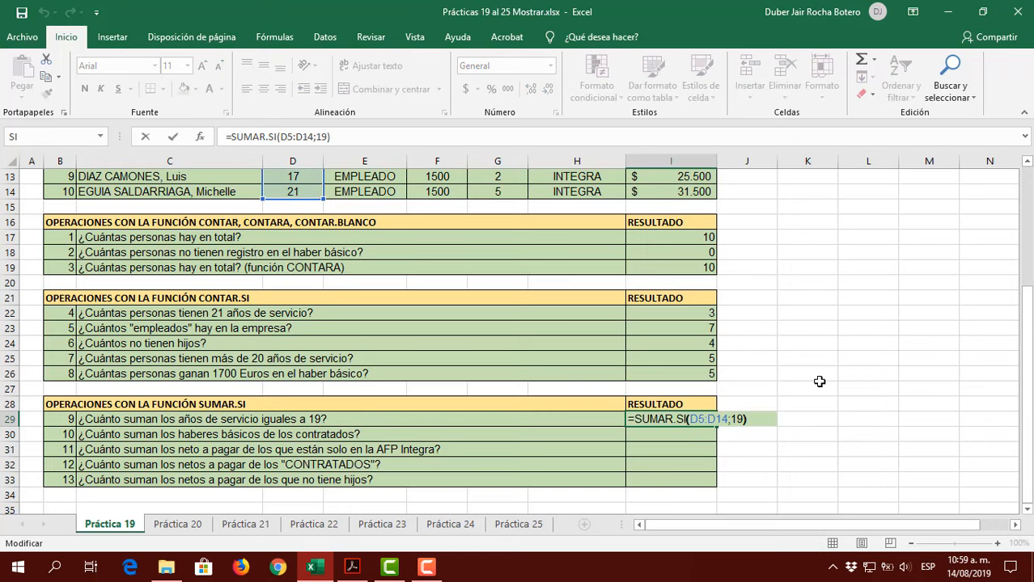
key("Left")
type(";")
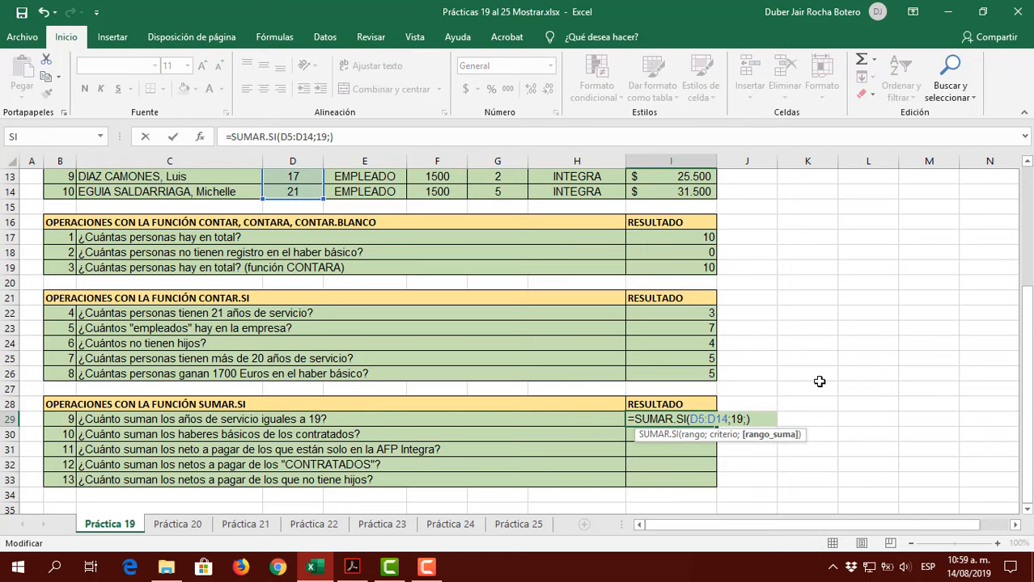
scroll(819, 382, "up", 4)
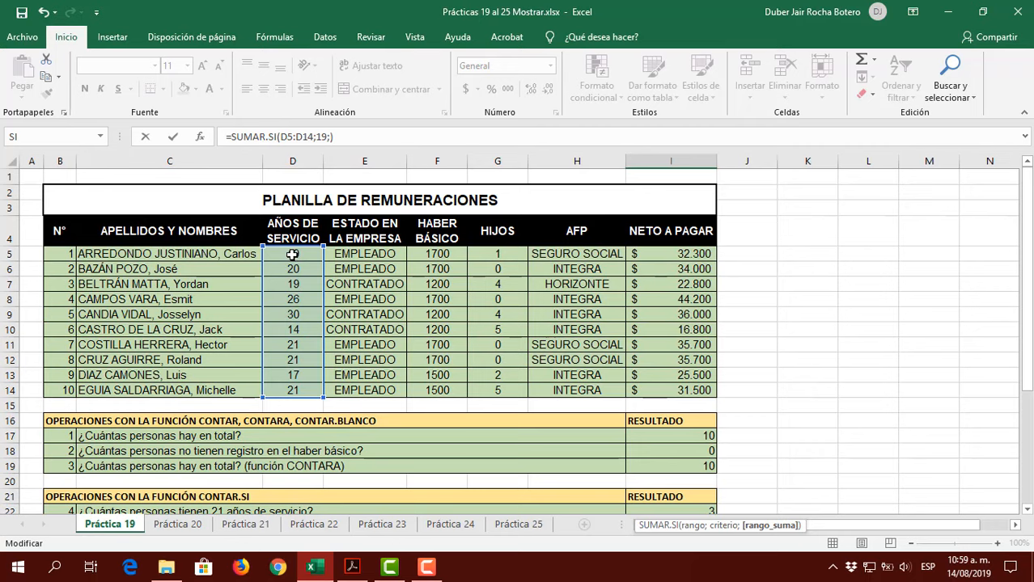
left_click_drag(292, 254, 293, 390)
scroll(834, 363, "down", 2)
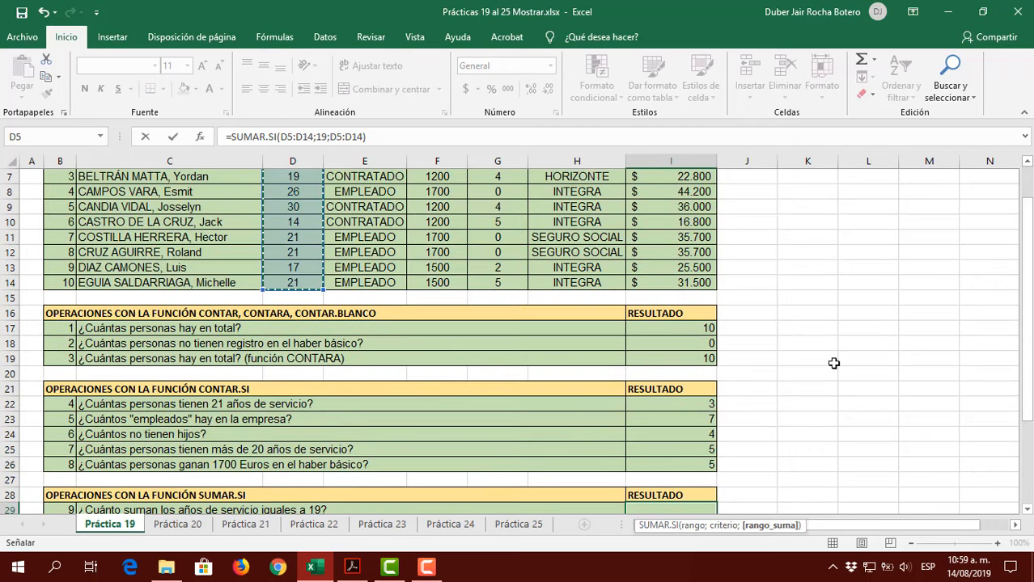
scroll(834, 363, "down", 2)
key("Return")
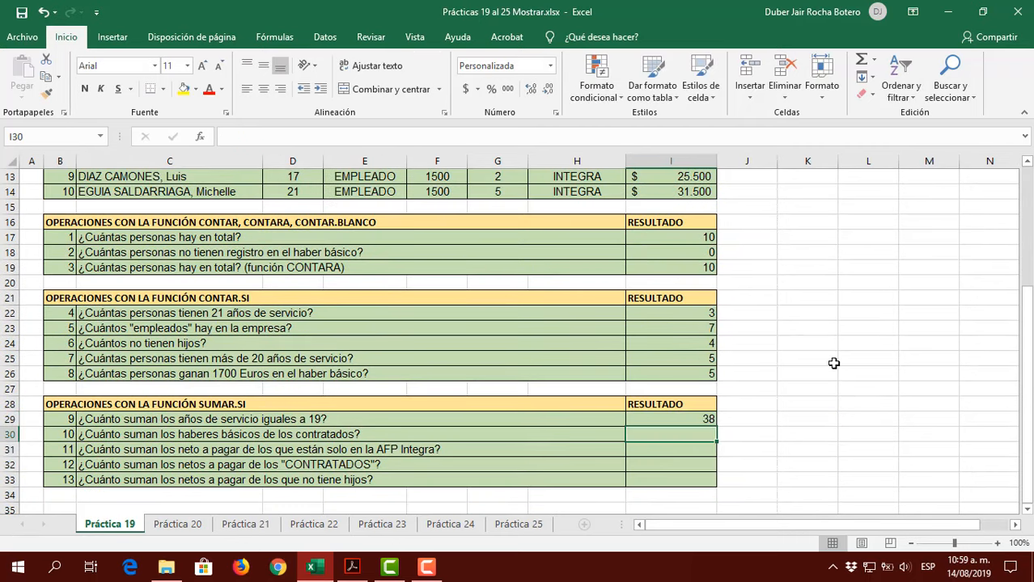
key("Up")
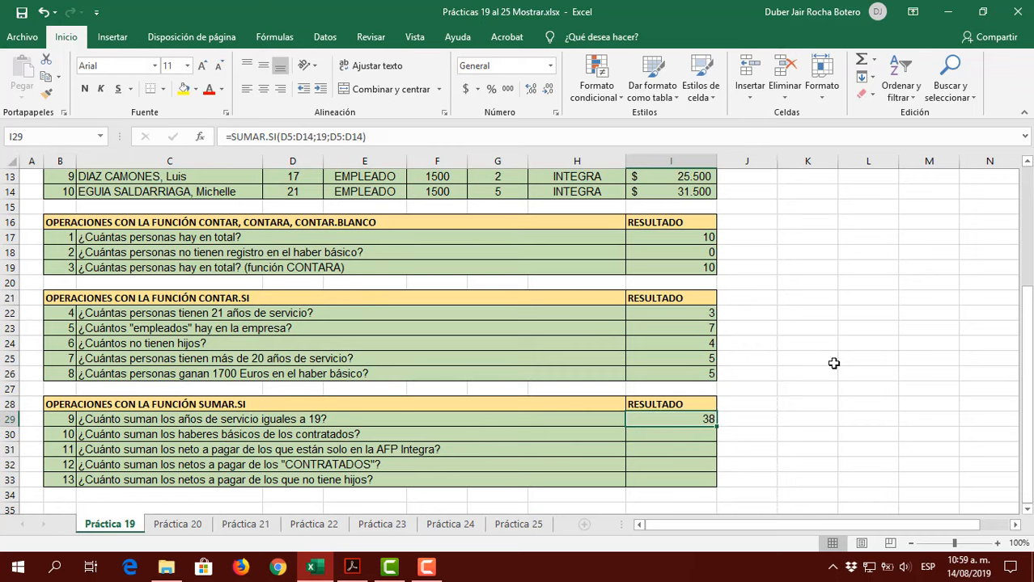
Check the question 9 sum against the entries of 19 in the AÑOS DE SERVICIO column
scroll(833, 363, "up", 3)
left_click(285, 206)
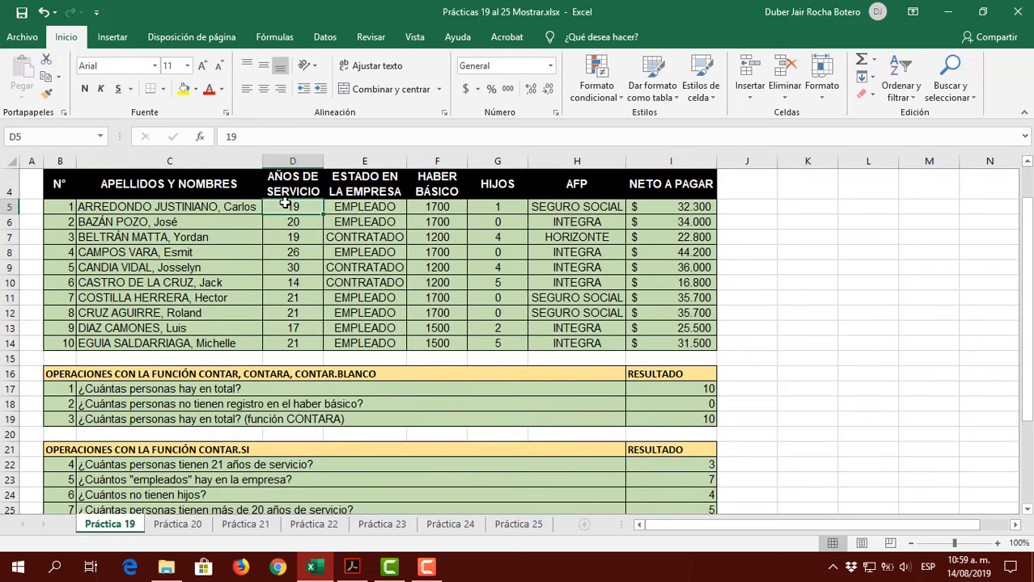
left_click(285, 238)
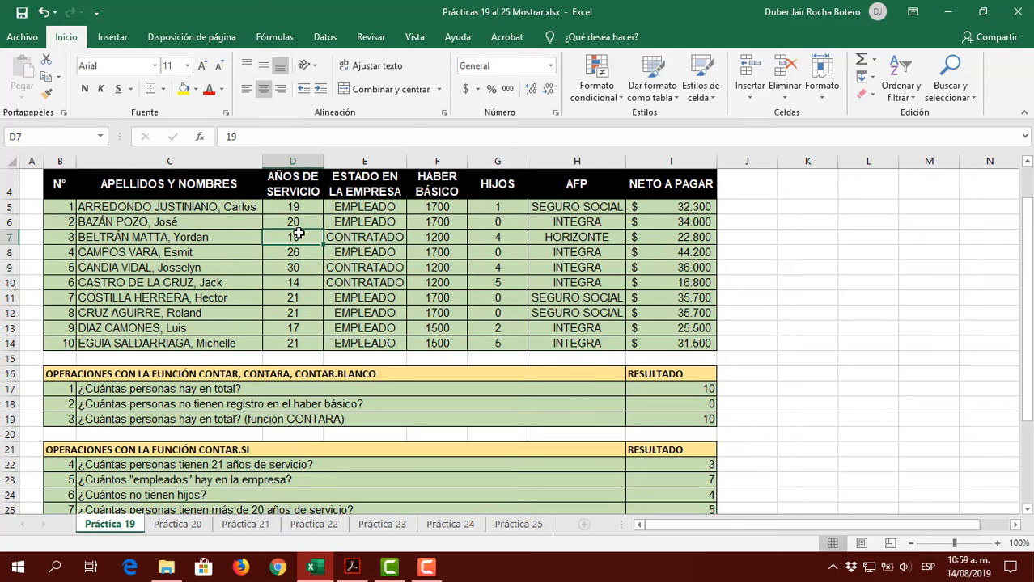
Start a SUMAR.SI formula for question 10 in cell I30 with the ESTADO EN LA EMPRESA entries E5:E14 as its range
scroll(898, 381, "down", 5)
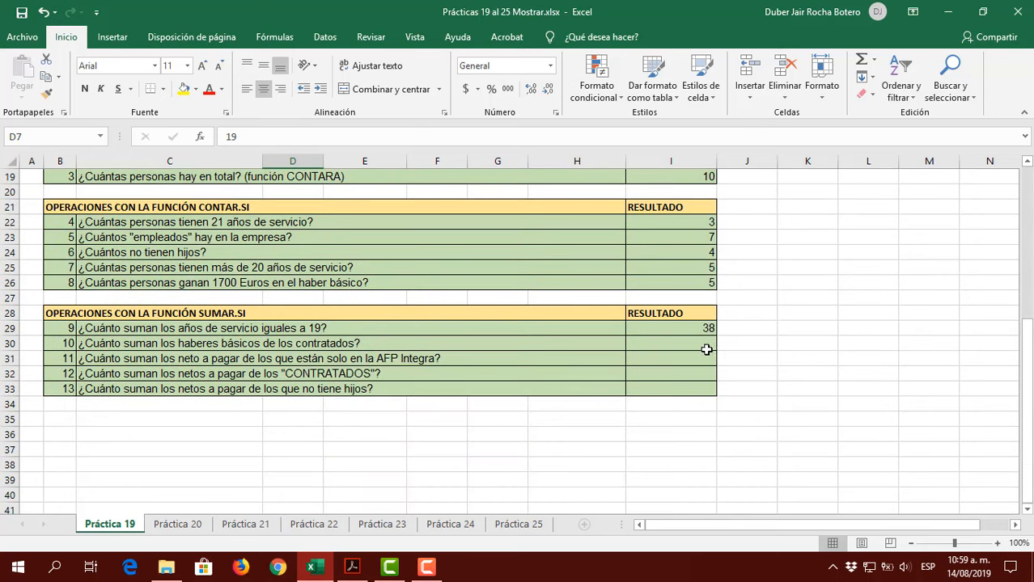
left_click(688, 345)
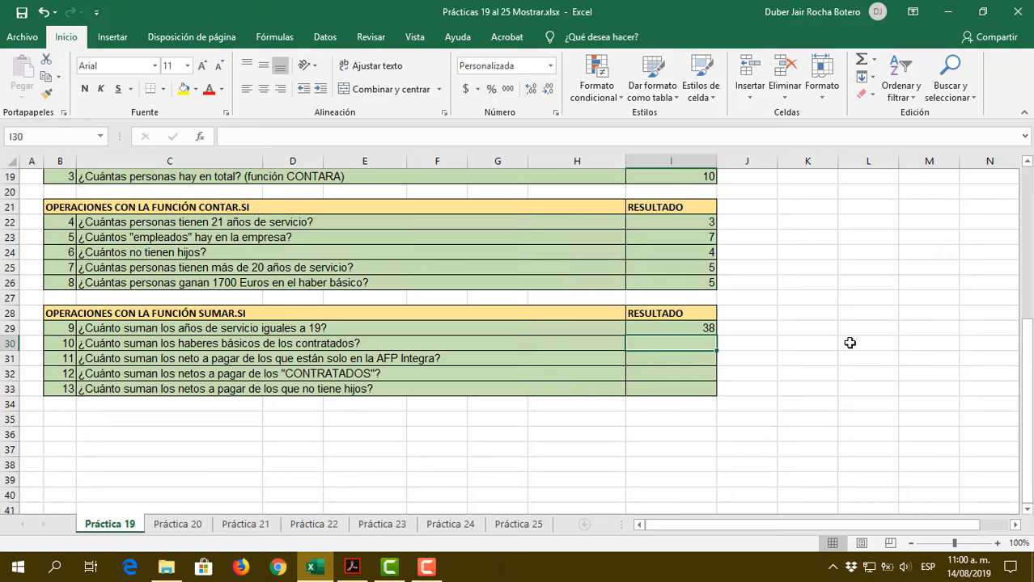
type("=sumar.")
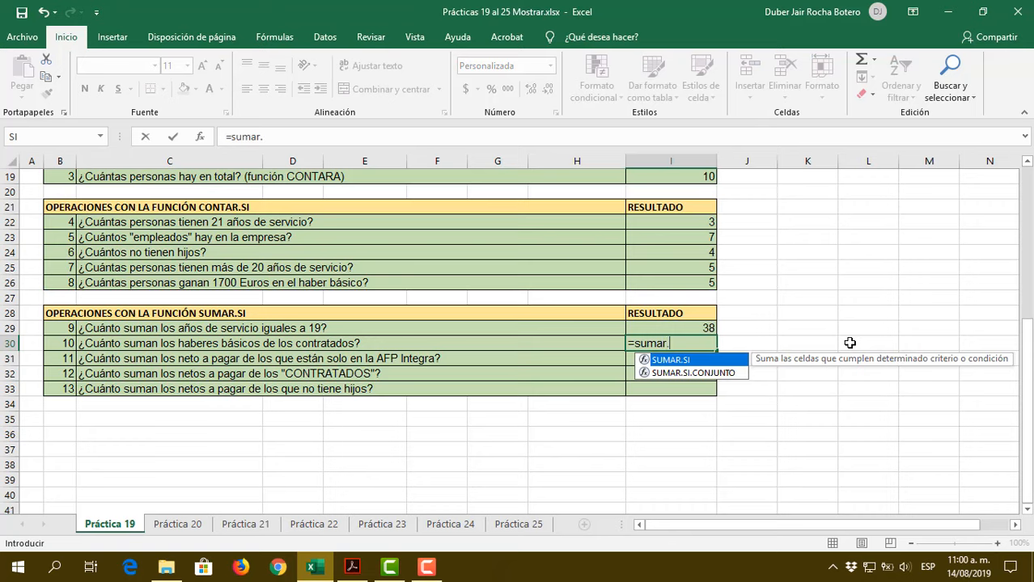
type("si(")
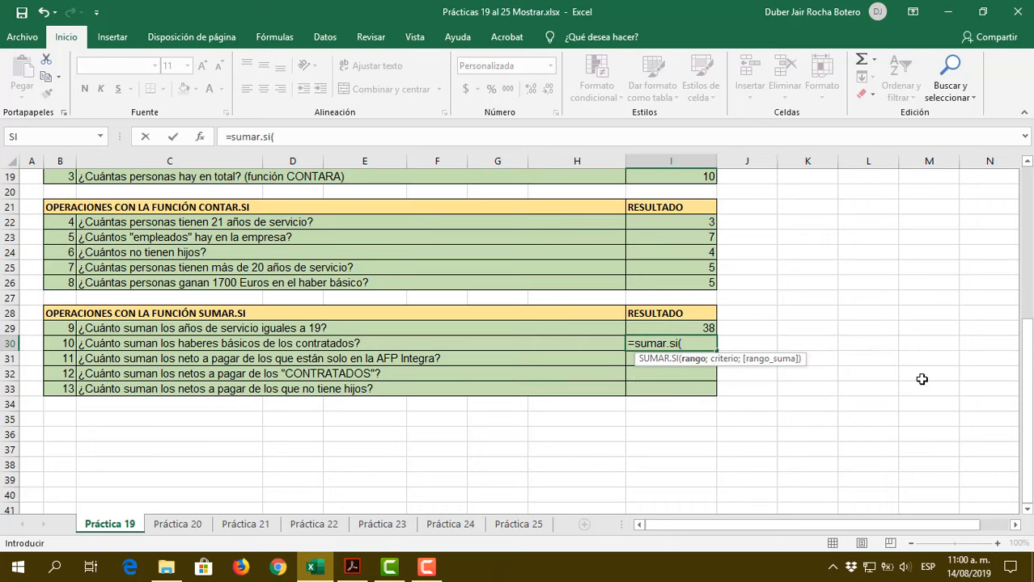
scroll(921, 380, "up", 5)
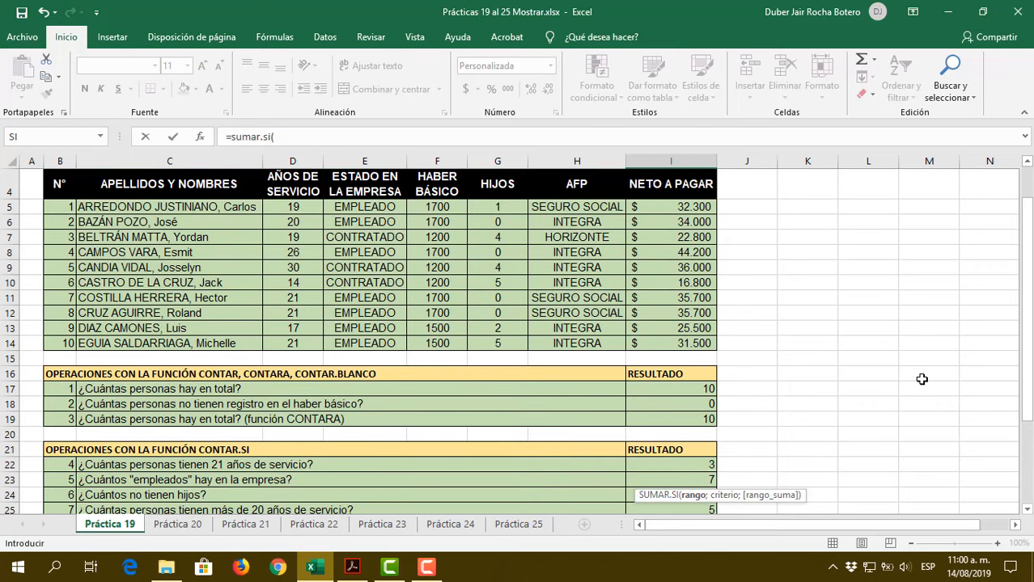
scroll(921, 379, "down", 5)
scroll(922, 380, "up", 5)
left_click_drag(369, 205, 373, 343)
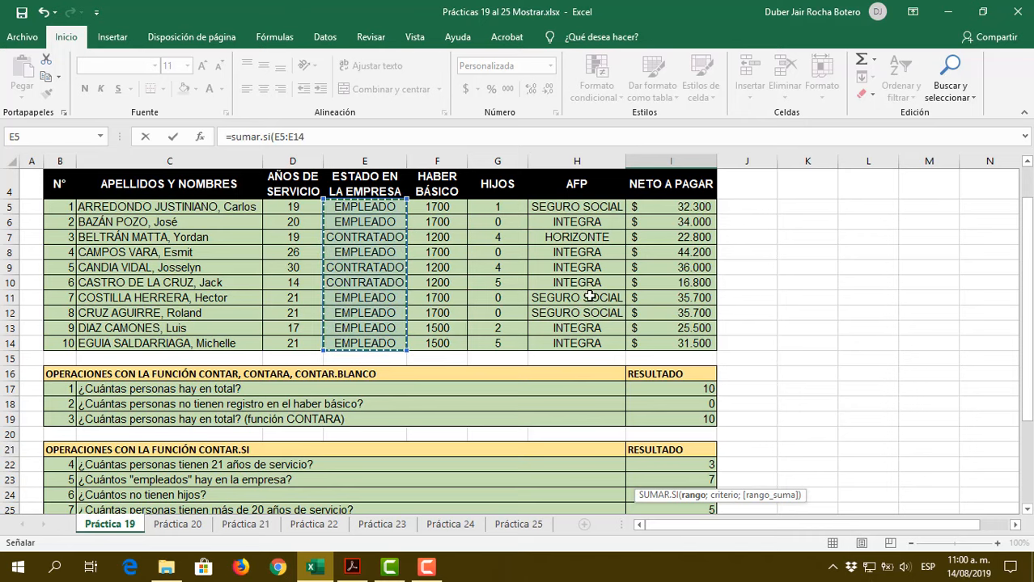
scroll(842, 311, "down", 2)
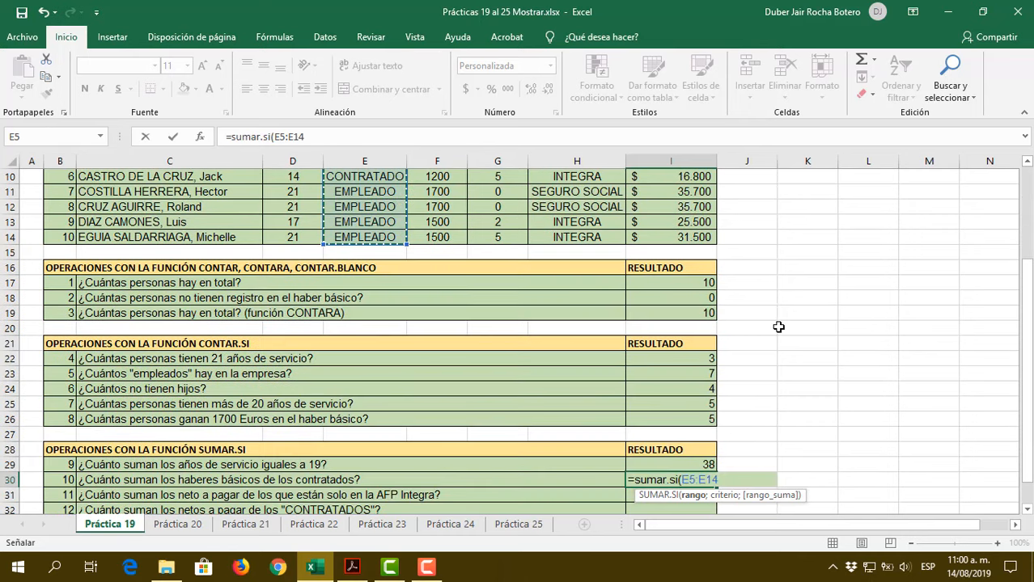
scroll(666, 339, "up", 2)
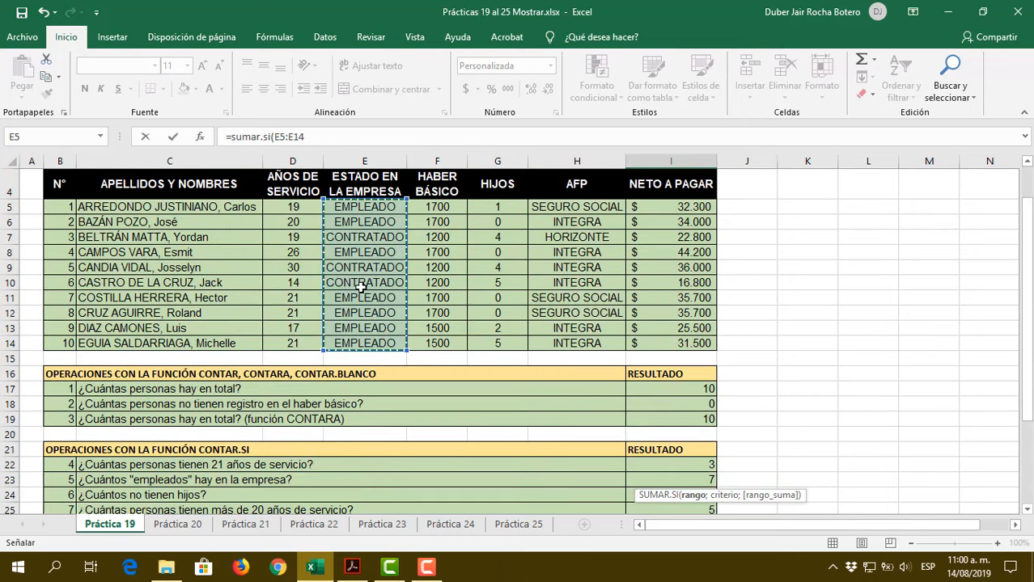
Add "contratado" as the criterion of the question 10 formula
scroll(769, 282, "down", 3)
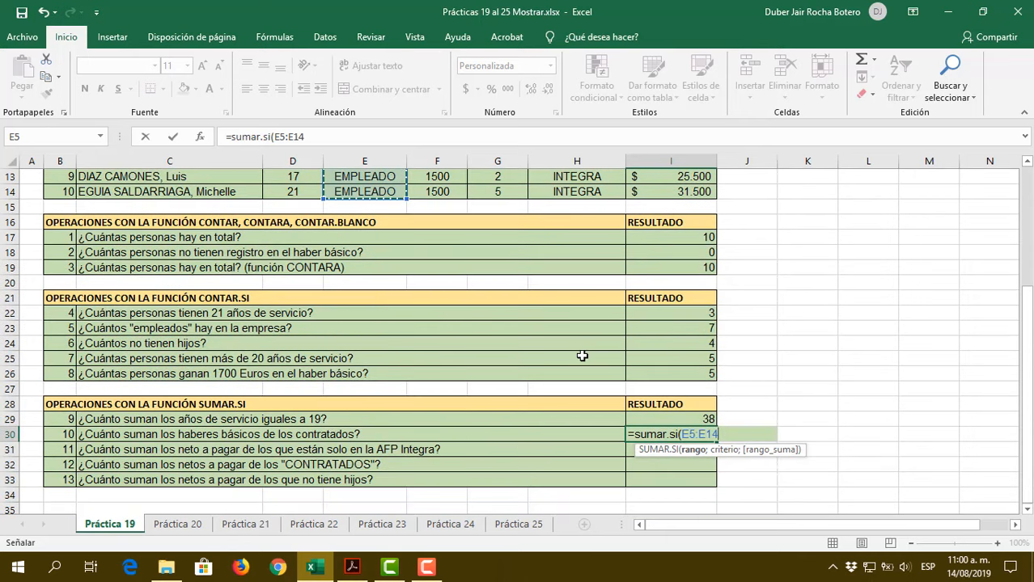
type(";")
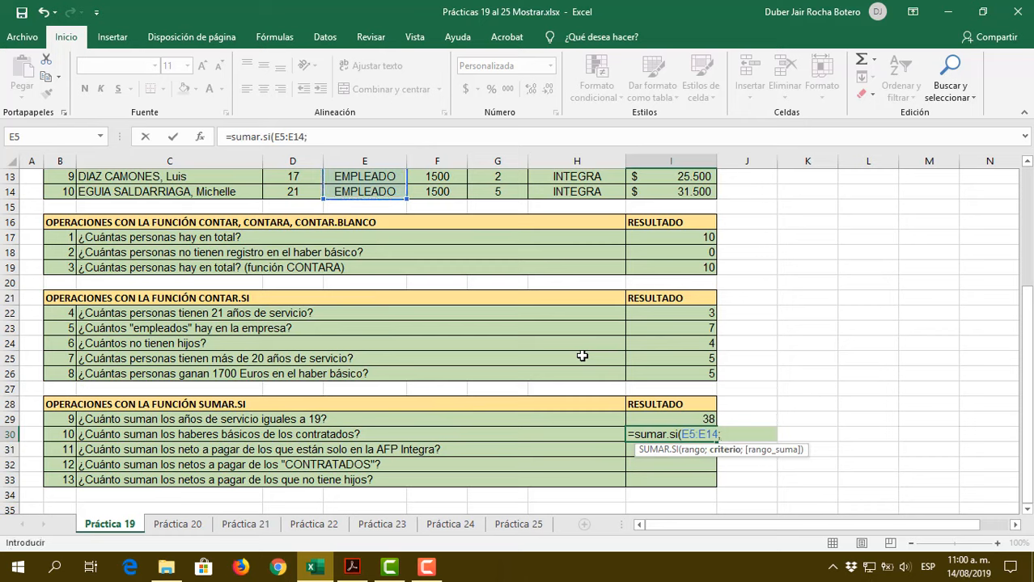
type("\"contratad")
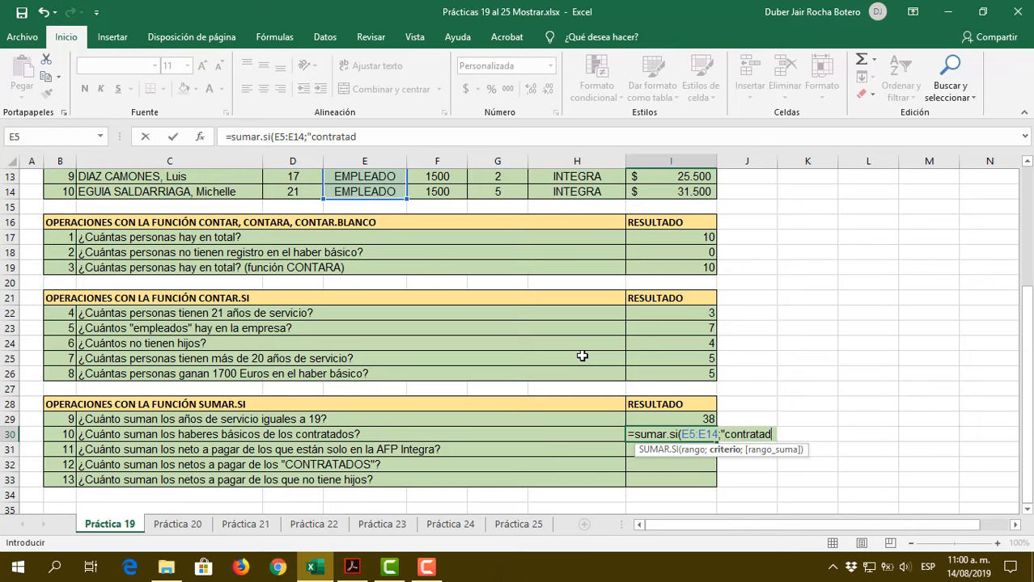
type("o")
scroll(581, 356, "up", 3)
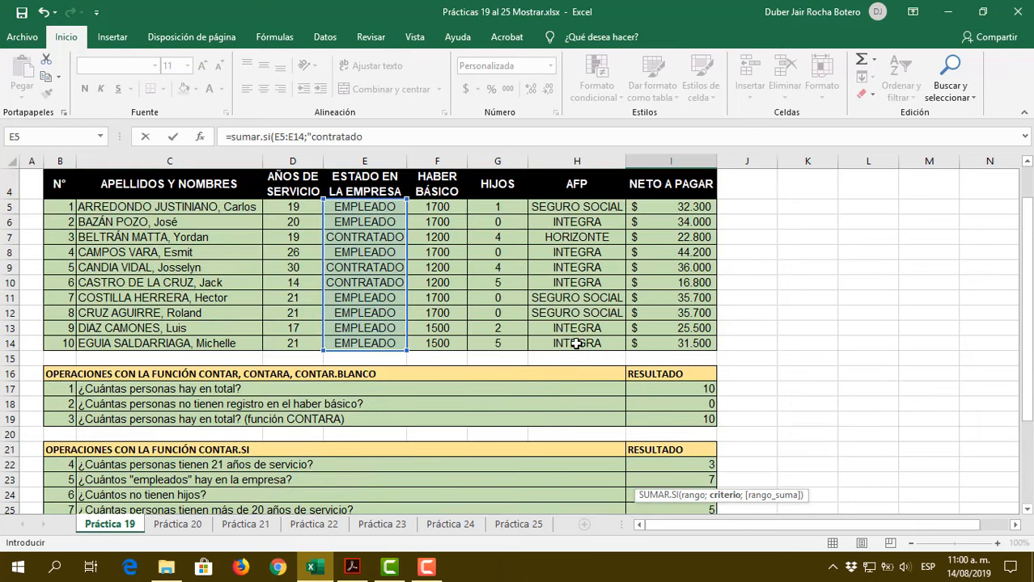
scroll(414, 299, "down", 3)
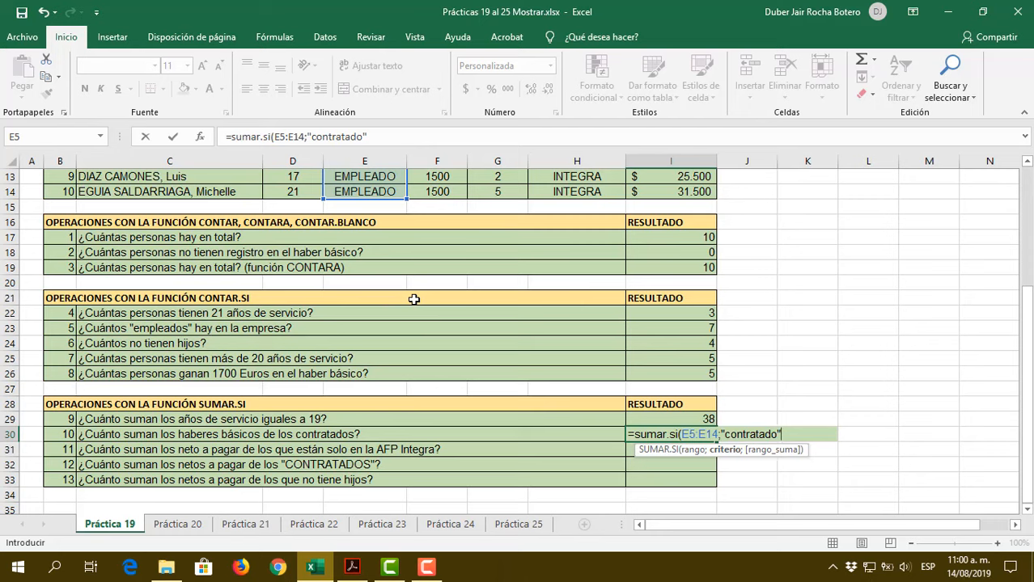
Set the HABER BÁSICO values F5:F14 as the sum range and complete question 10 as =SUMAR.SI(E5:E14;"contratado";F5:F14)
type(";")
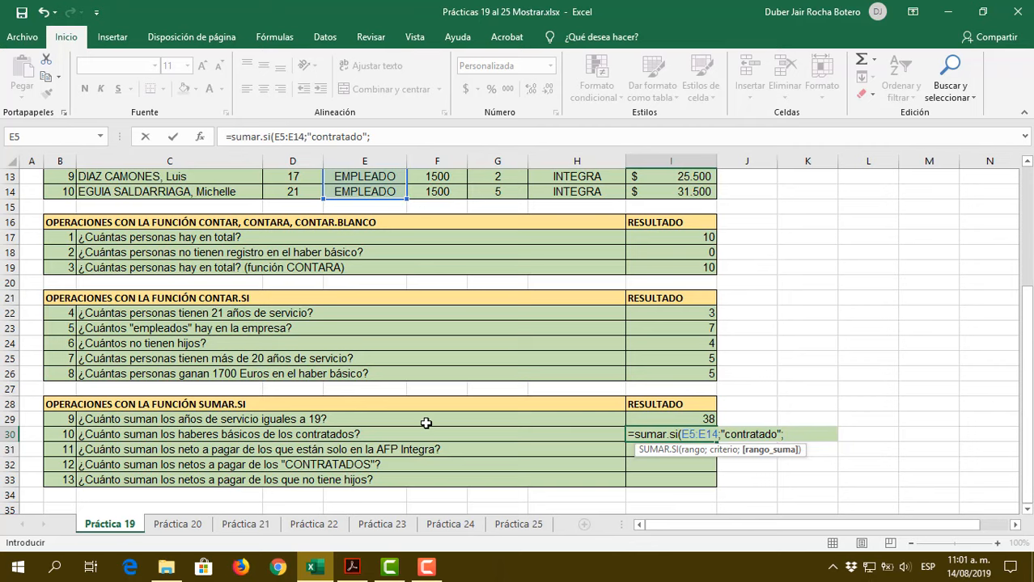
scroll(425, 422, "up", 4)
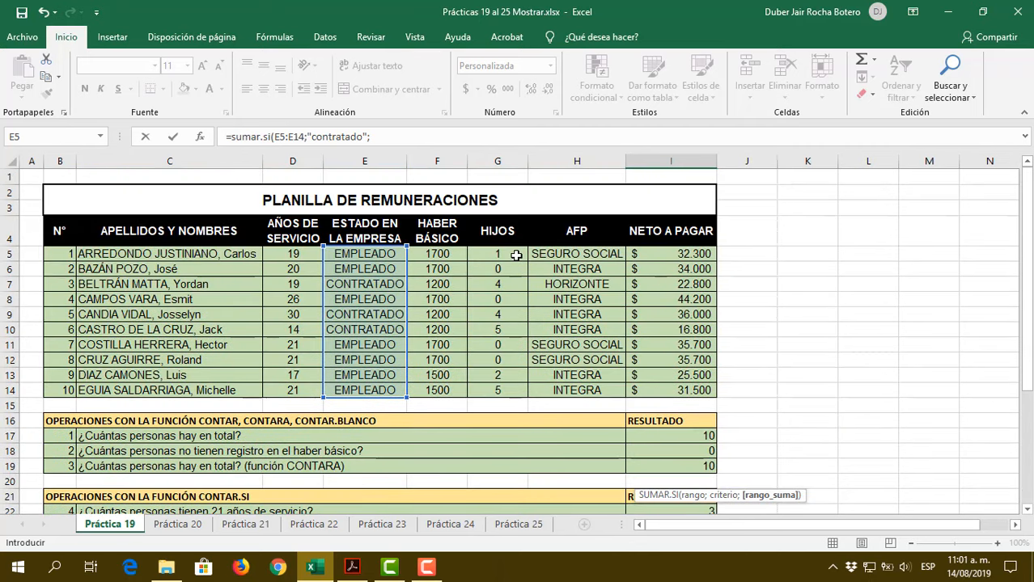
left_click_drag(435, 253, 431, 390)
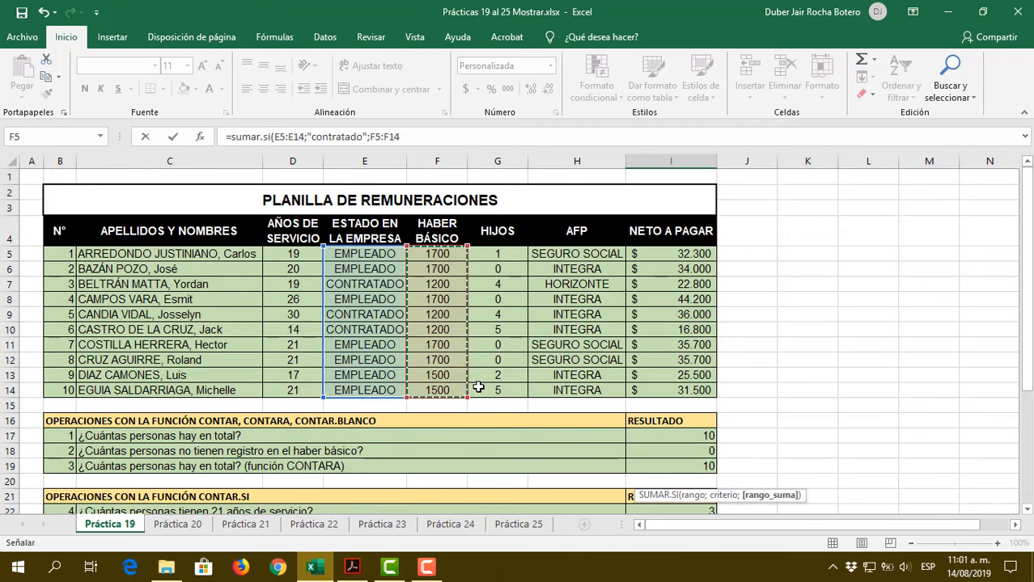
scroll(757, 356, "down", 4)
scroll(758, 357, "up", 1)
scroll(757, 357, "up", 2)
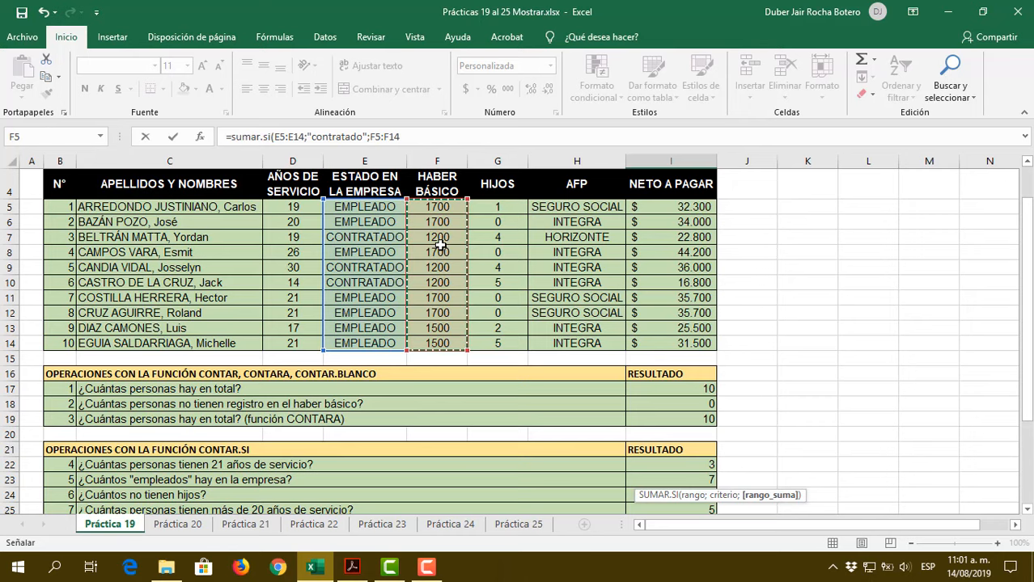
scroll(836, 326, "down", 4)
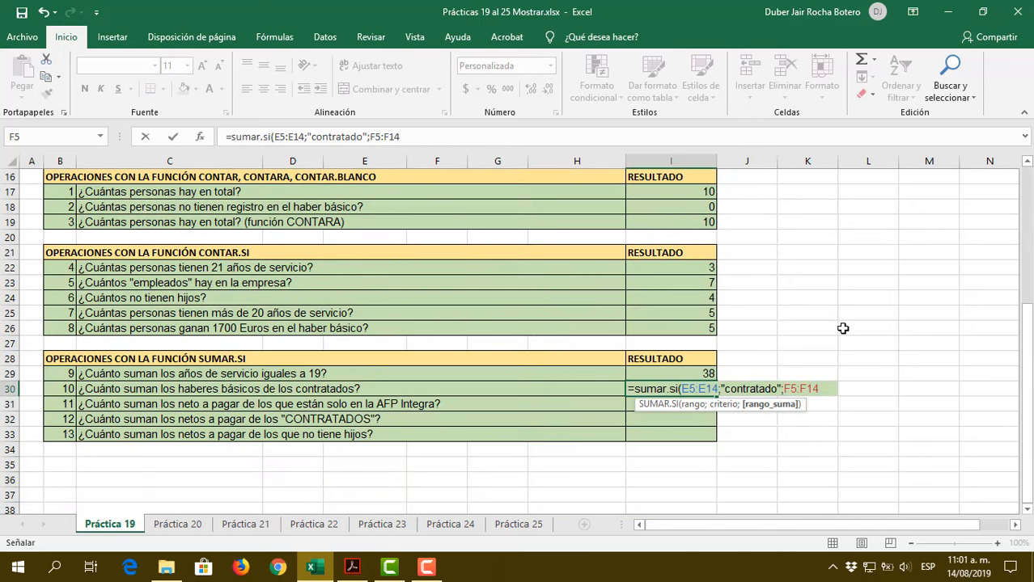
type(")")
key("ctrl+Return")
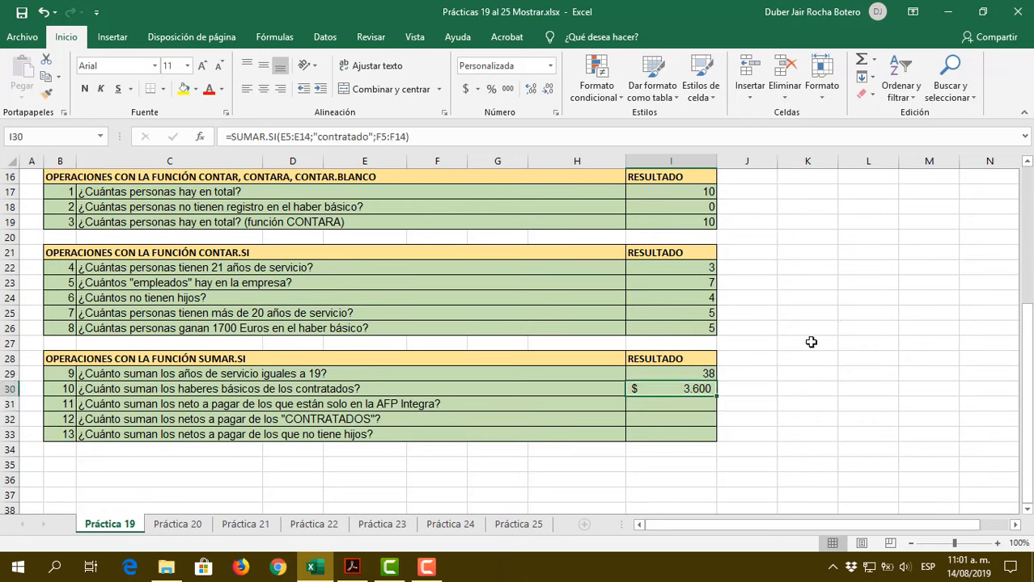
Start a SUMAR.SI formula for question 11 in cell I31 with the AFP entries H5:H14 as its range
left_click(643, 405)
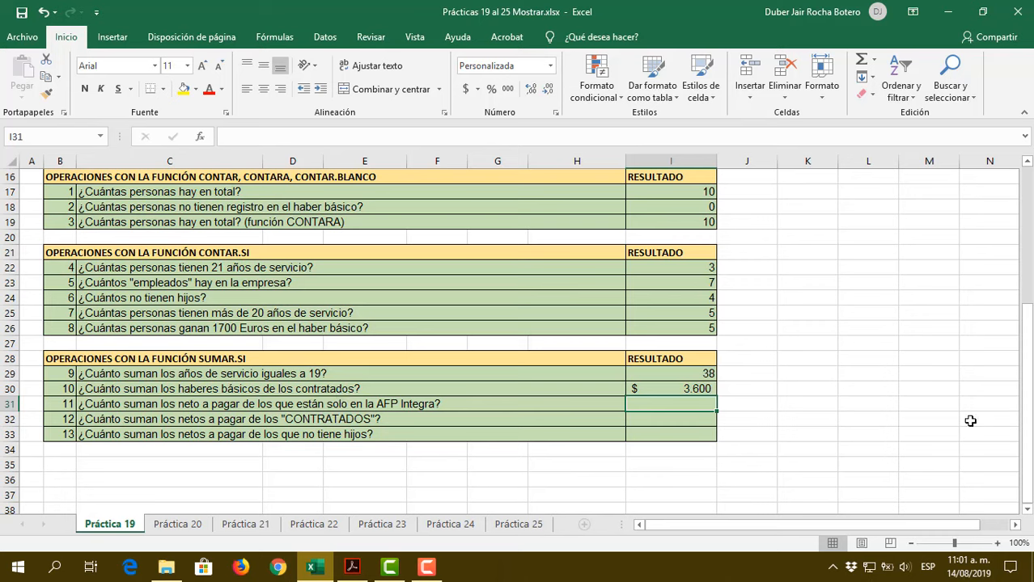
type("=suma")
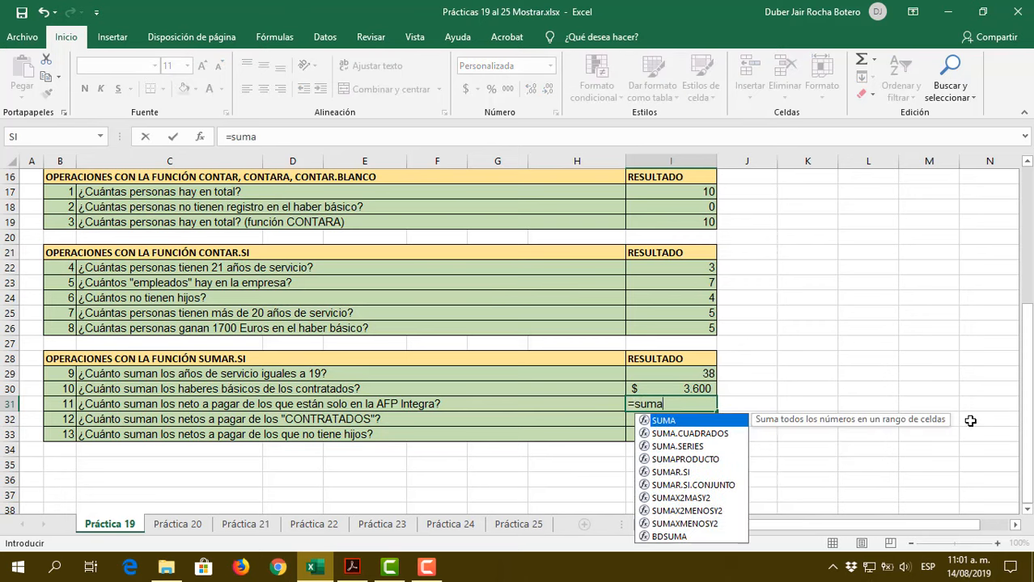
type("r.si(")
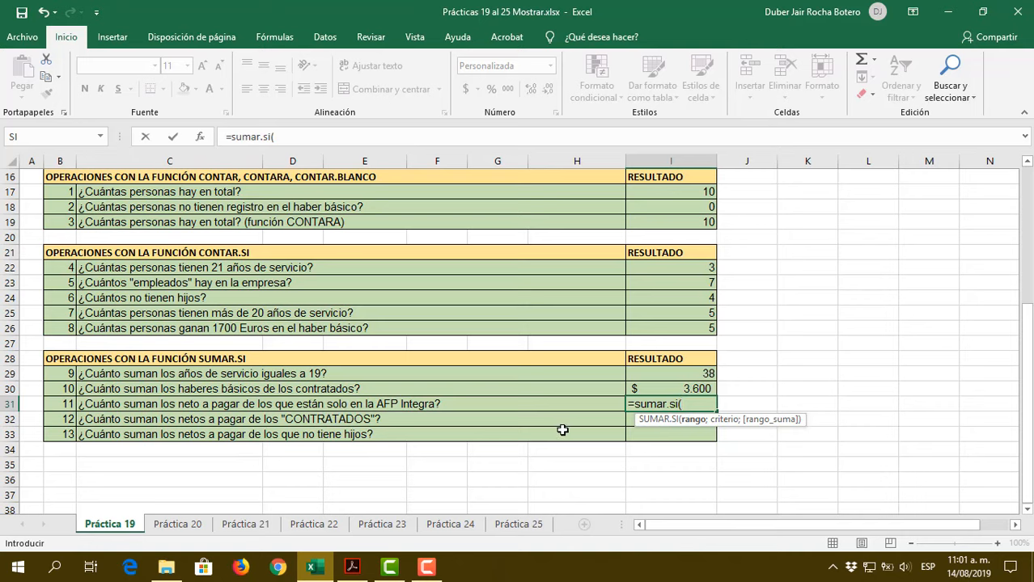
scroll(956, 335, "up", 4)
scroll(956, 335, "up", 1)
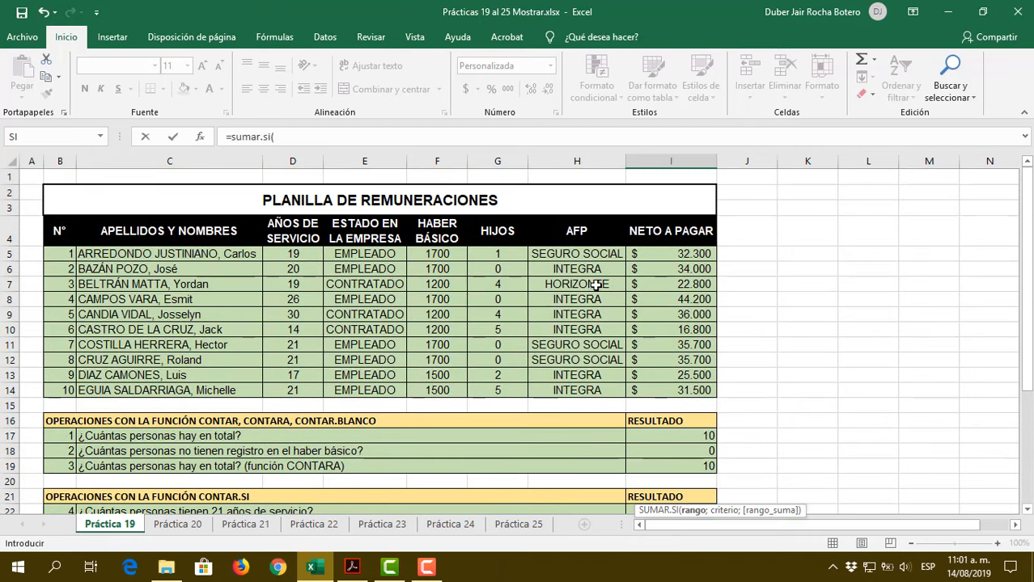
left_click_drag(559, 253, 561, 386)
scroll(819, 349, "down", 5)
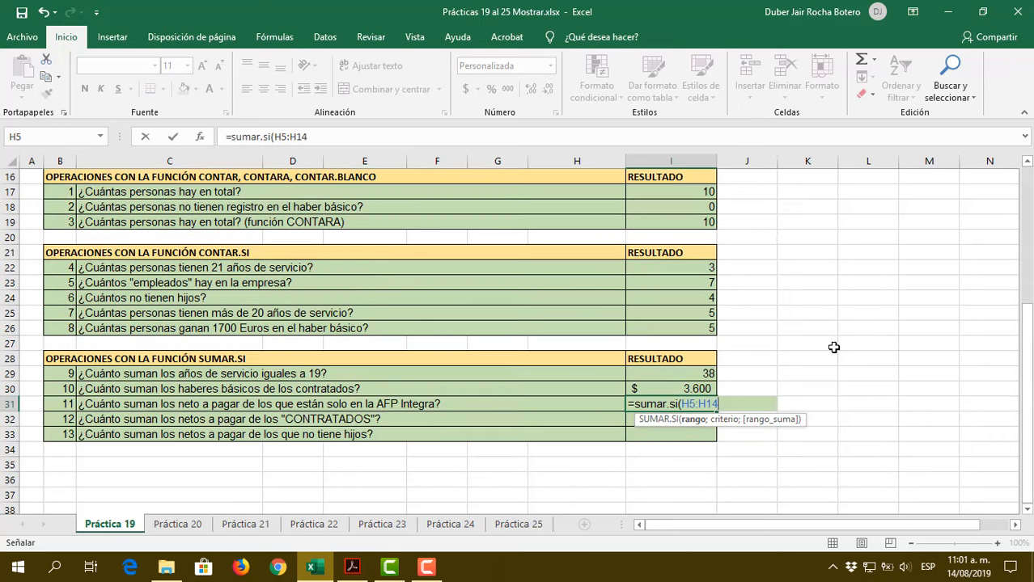
Add the criterion "integra" and sum range I5:I14, completing question 11 as =SUMAR.SI(H5:H14;"integra";I5:I14)
type(";")
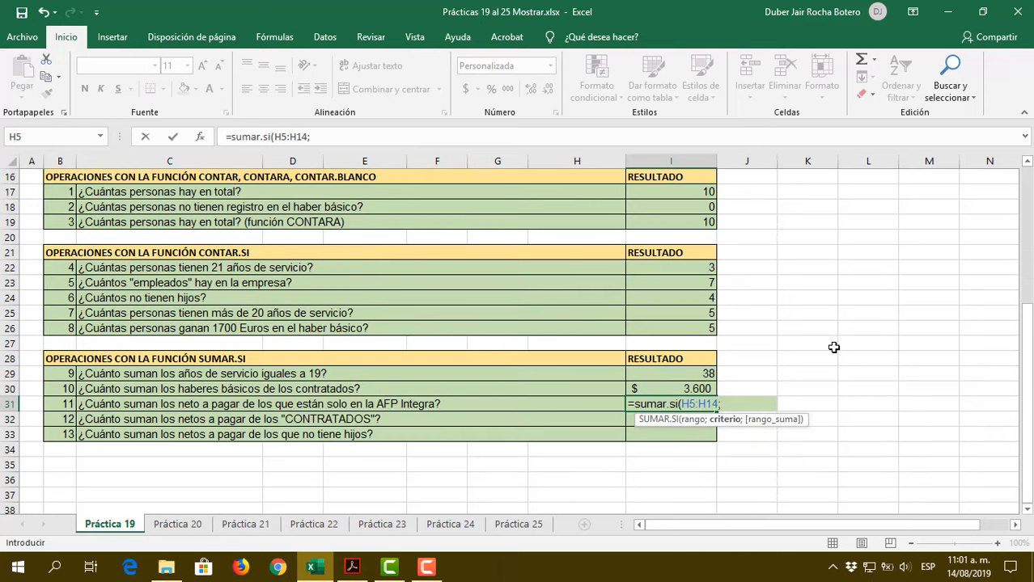
type("\"inten")
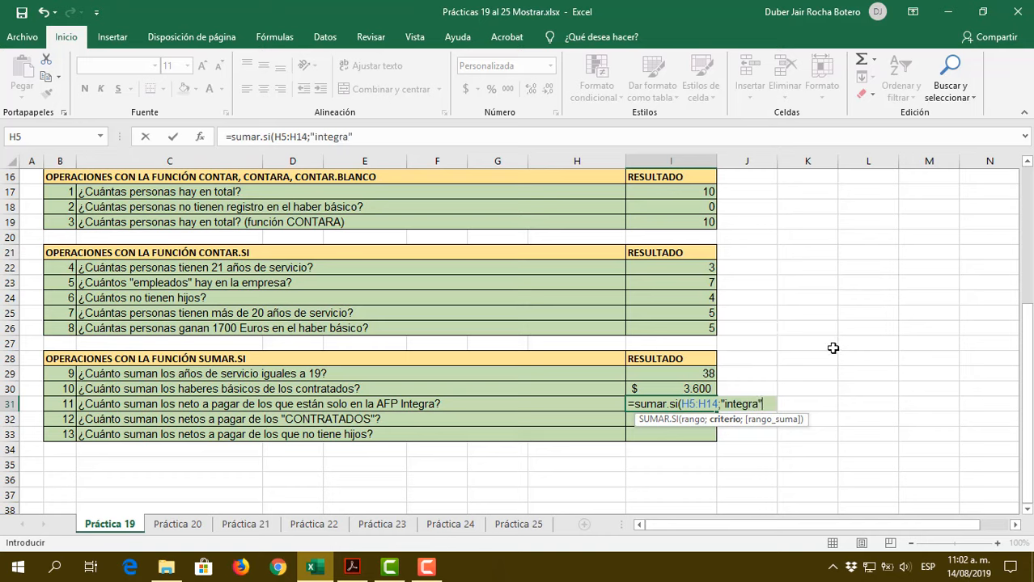
type(";")
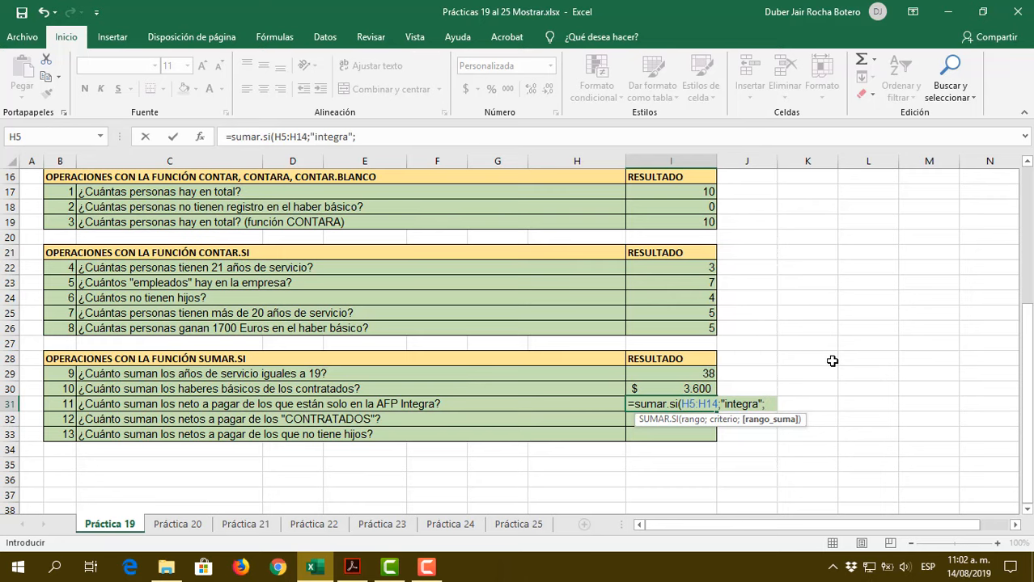
scroll(828, 354, "up", 4)
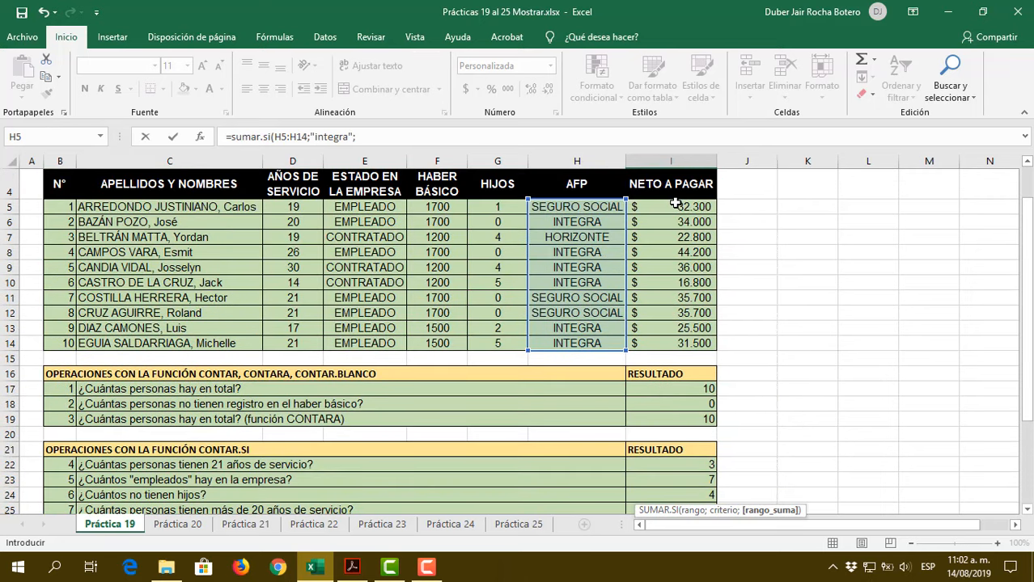
left_click_drag(676, 204, 681, 344)
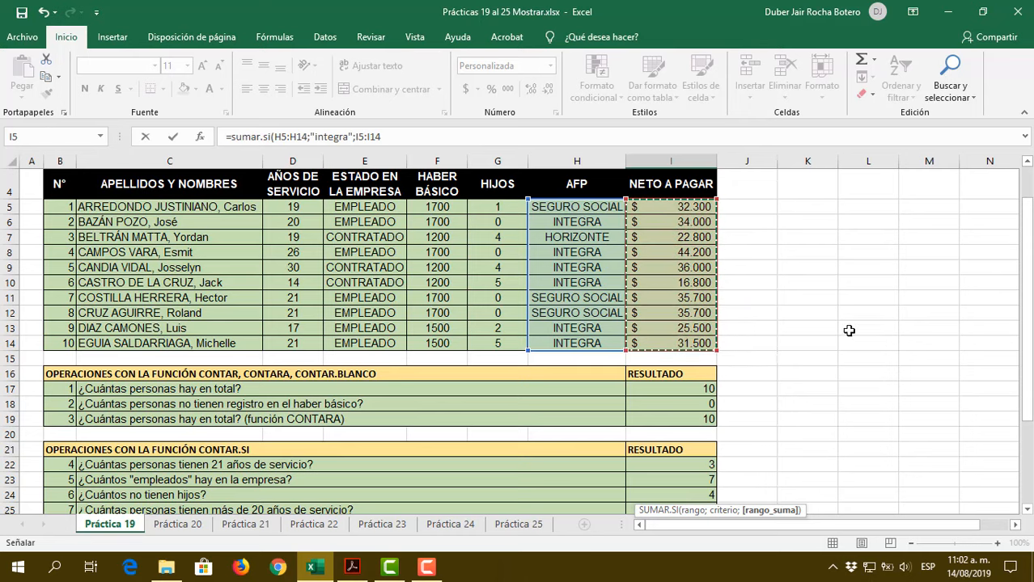
scroll(848, 330, "down", 4)
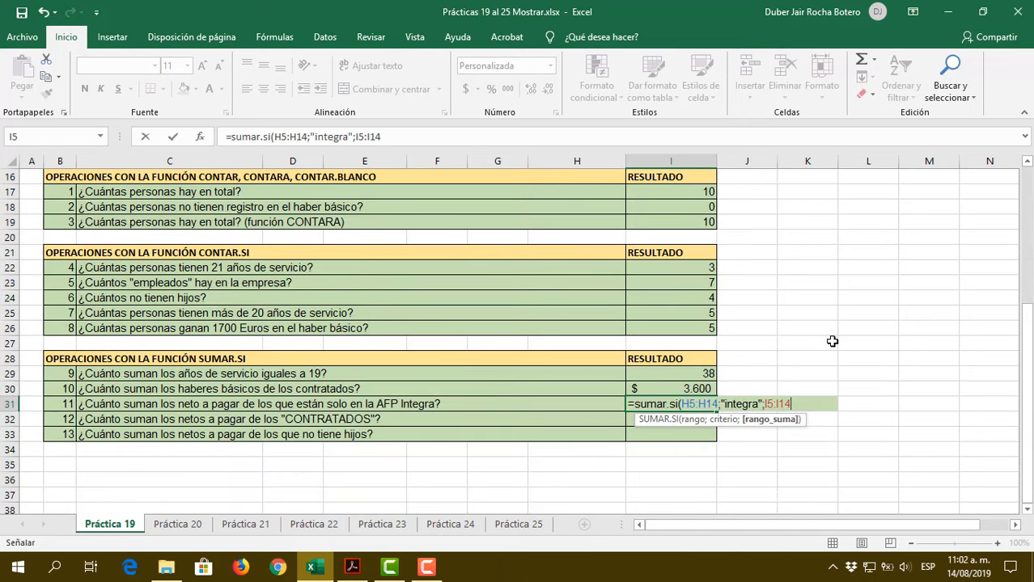
type(")")
key("ctrl+Return")
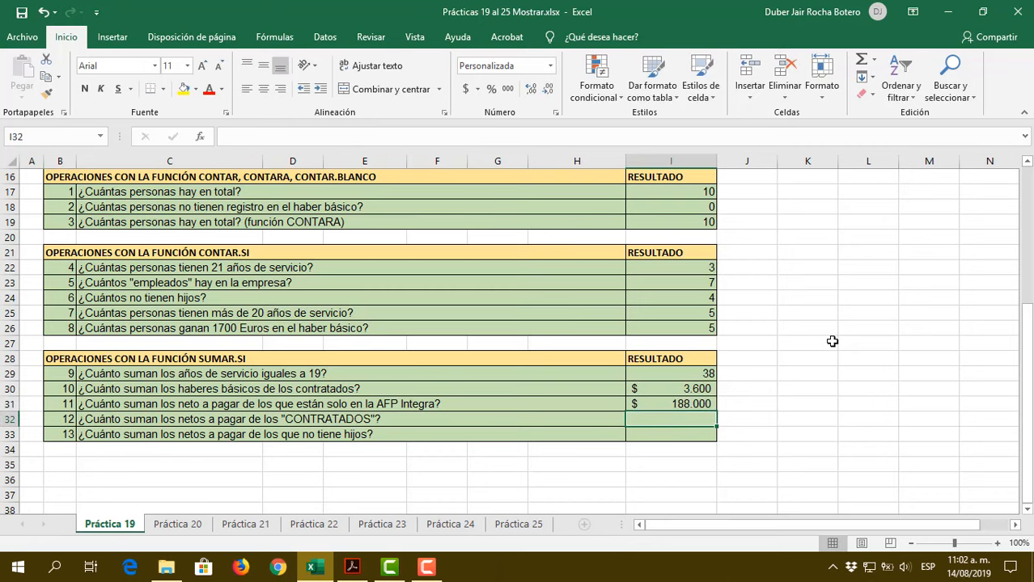
Review the INTEGRA entries in the AFP column against their NETO A PAGAR amounts
scroll(831, 342, "up", 5)
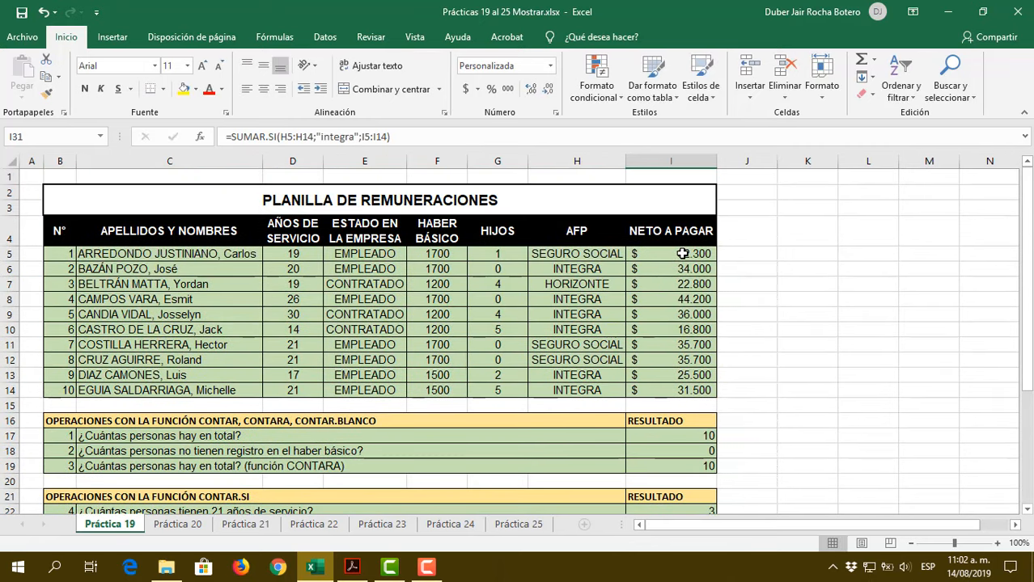
left_click(576, 269)
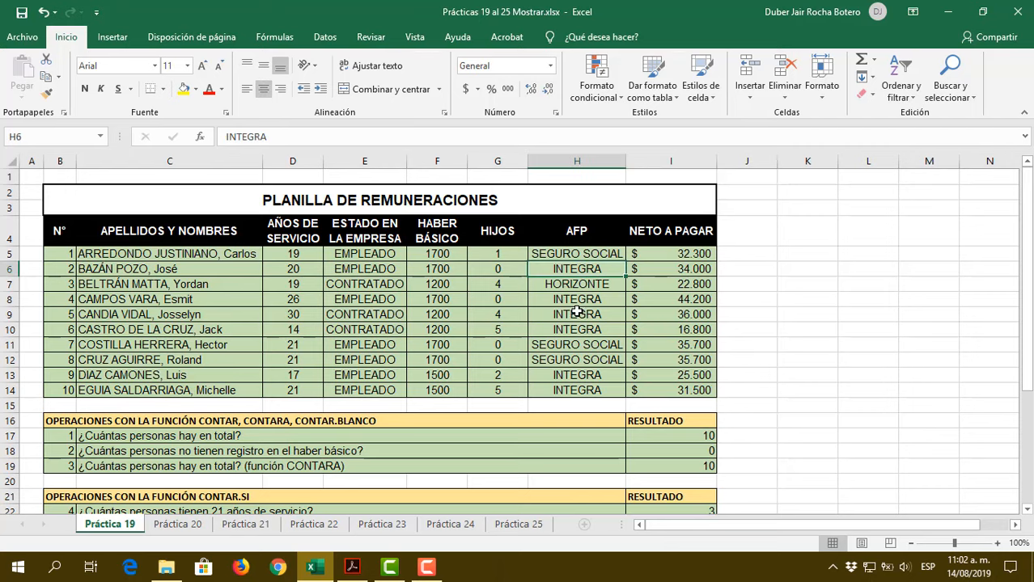
left_click_drag(577, 299, 577, 329)
Start a SUMAR.SI formula for question 12 in cell I32 with the ESTADO EN LA EMPRESA entries E5:E14 as its range
scroll(794, 321, "down", 7)
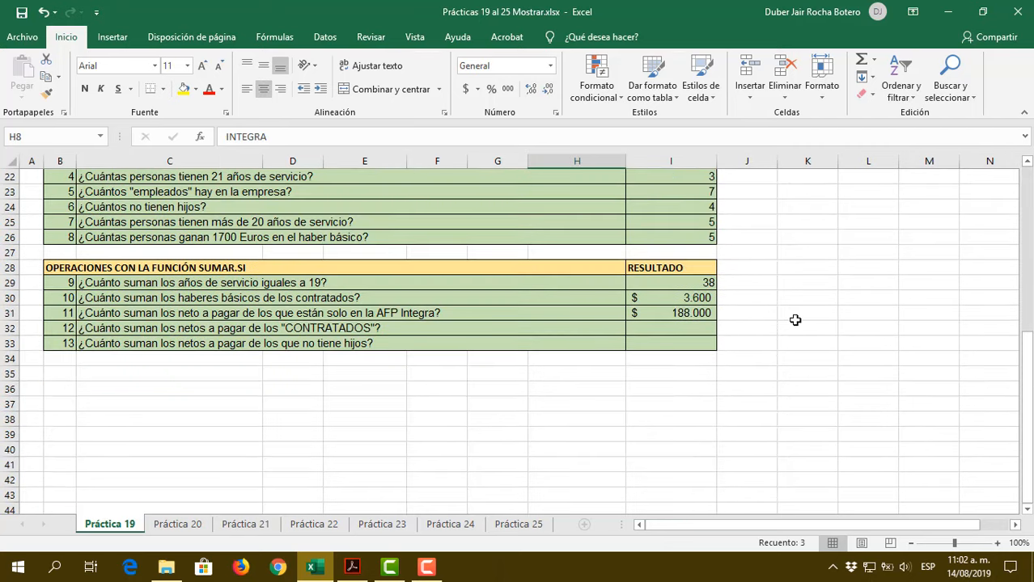
left_click(664, 336)
left_click(665, 327)
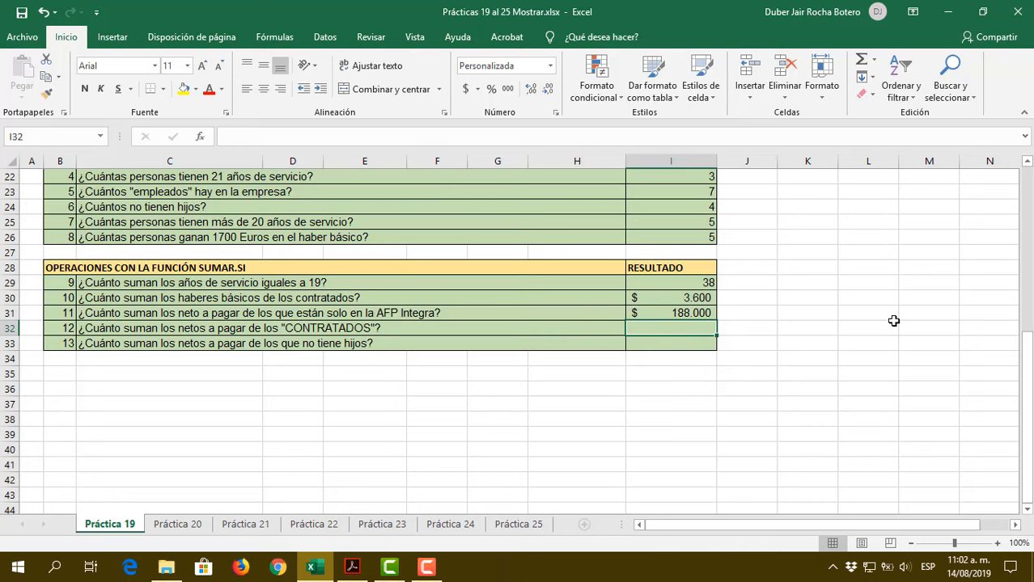
scroll(893, 321, "up", 2)
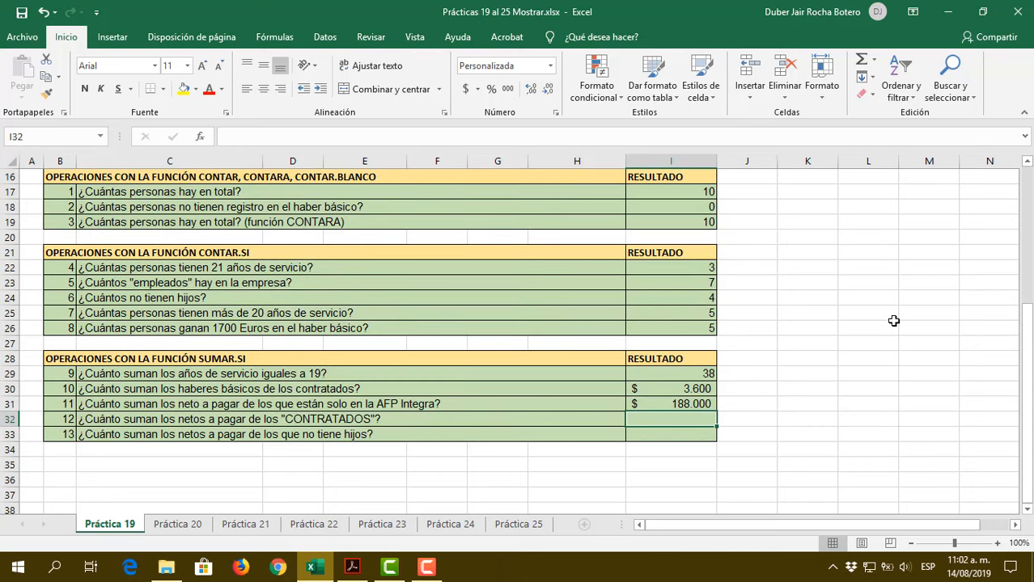
type("=suma")
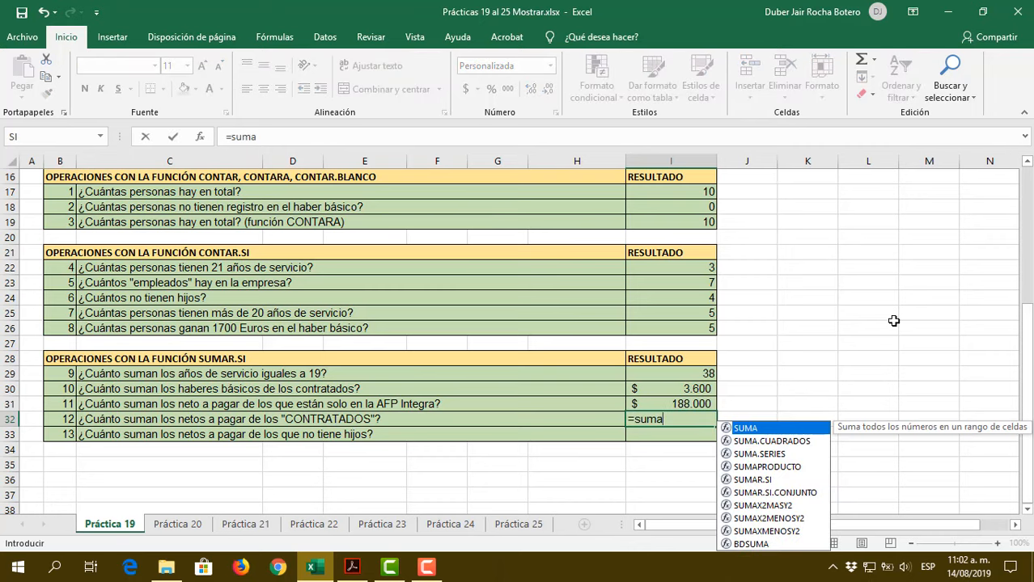
type("r.si(")
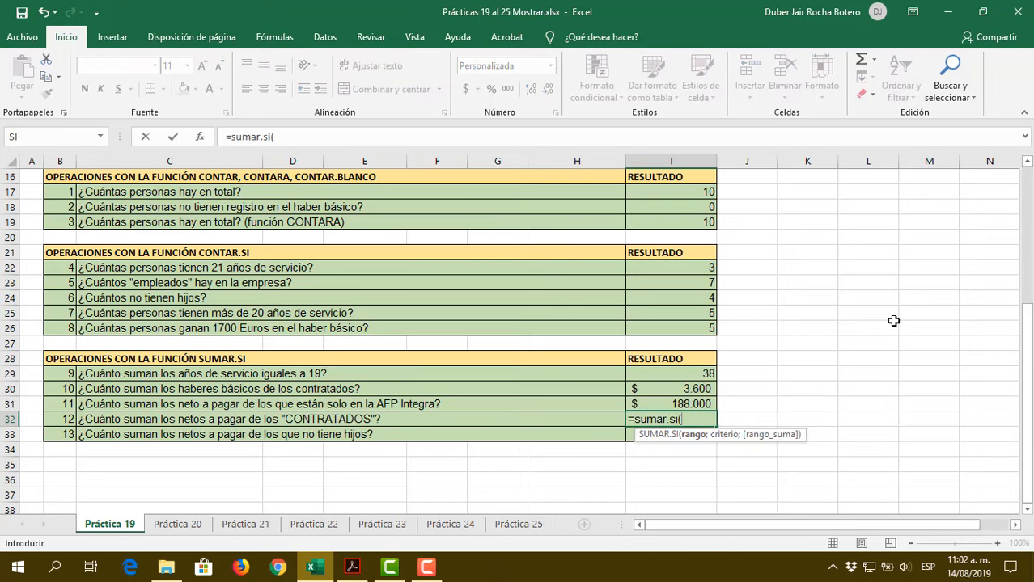
scroll(819, 329, "up", 5)
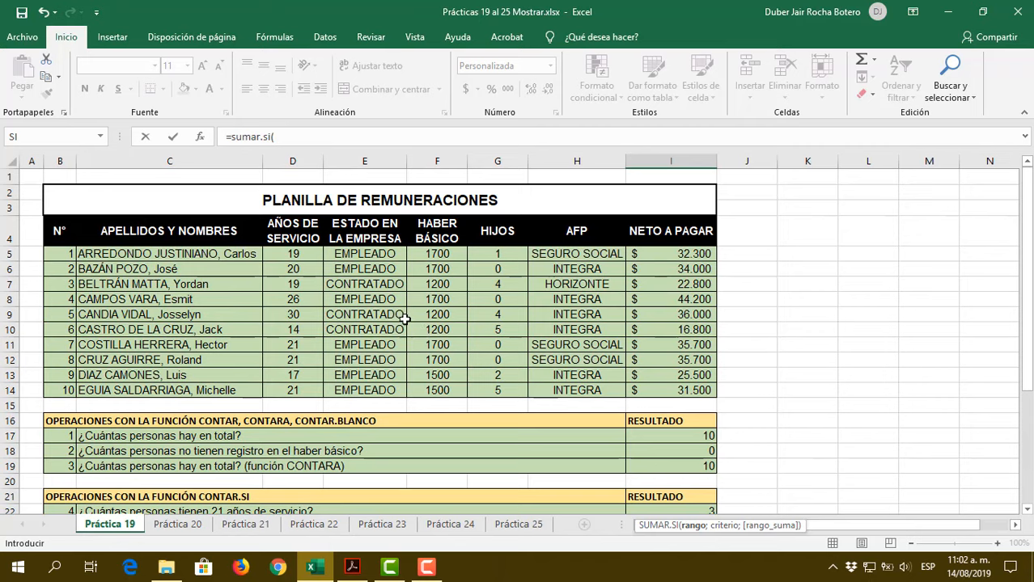
left_click_drag(360, 255, 362, 390)
scroll(854, 330, "down", 5)
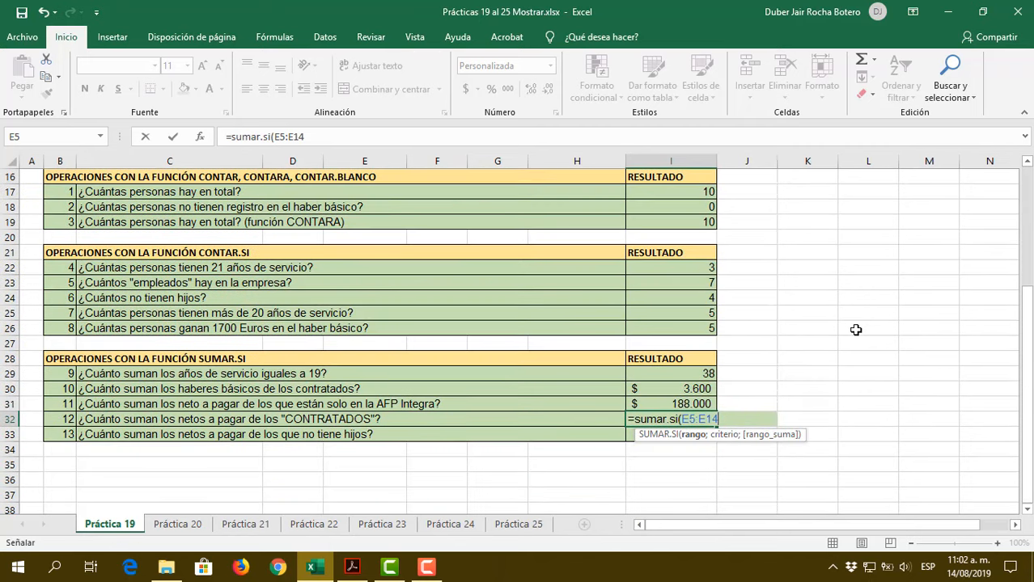
Add the criterion "contratado" and the NETO A PAGAR sum range I5:I14, completing question 12 as =SUMAR.SI(E5:E14;"contratado";I5:I14)
type(";\"")
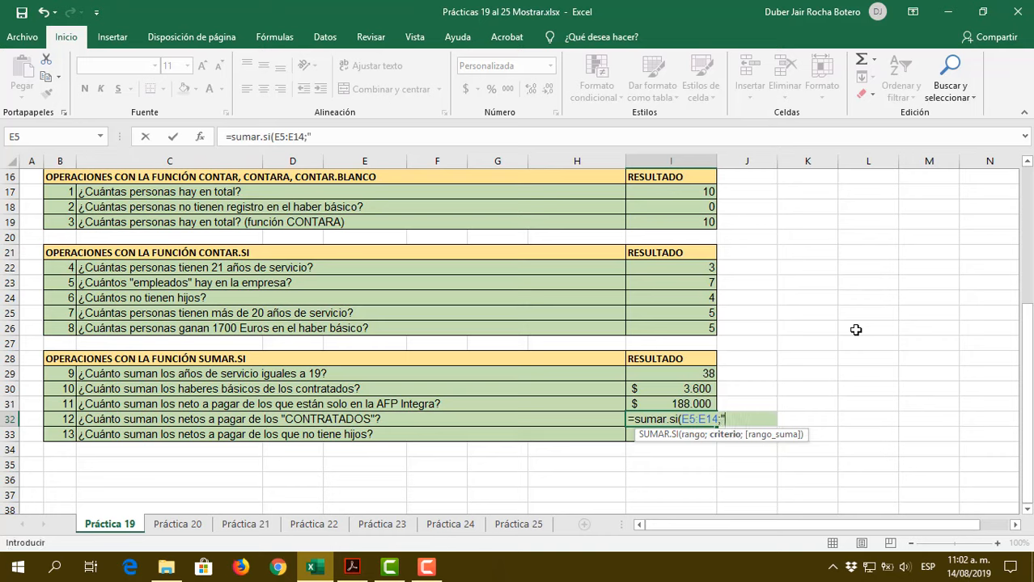
type("contrato")
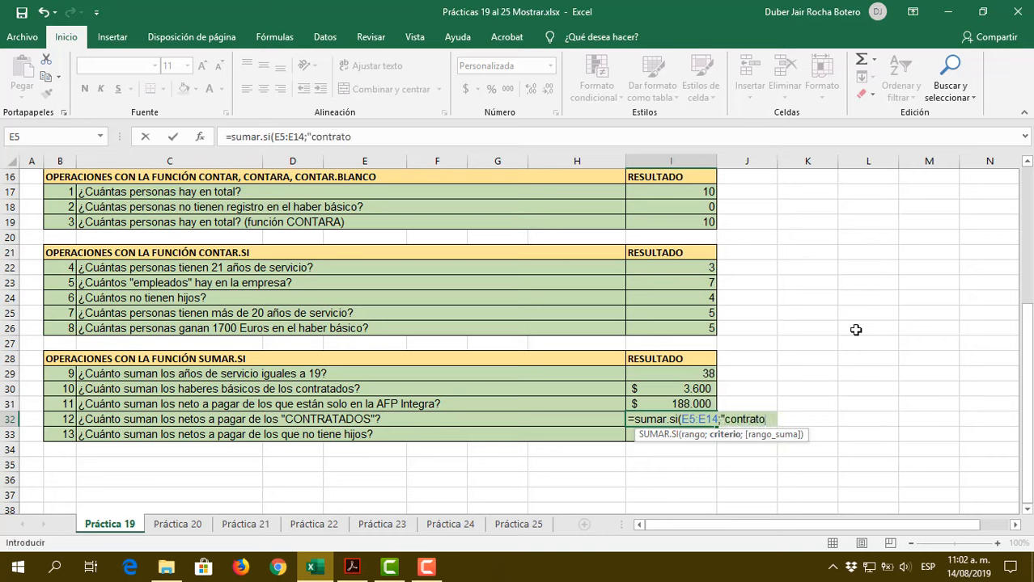
key("BackSpace")
type("ado\"")
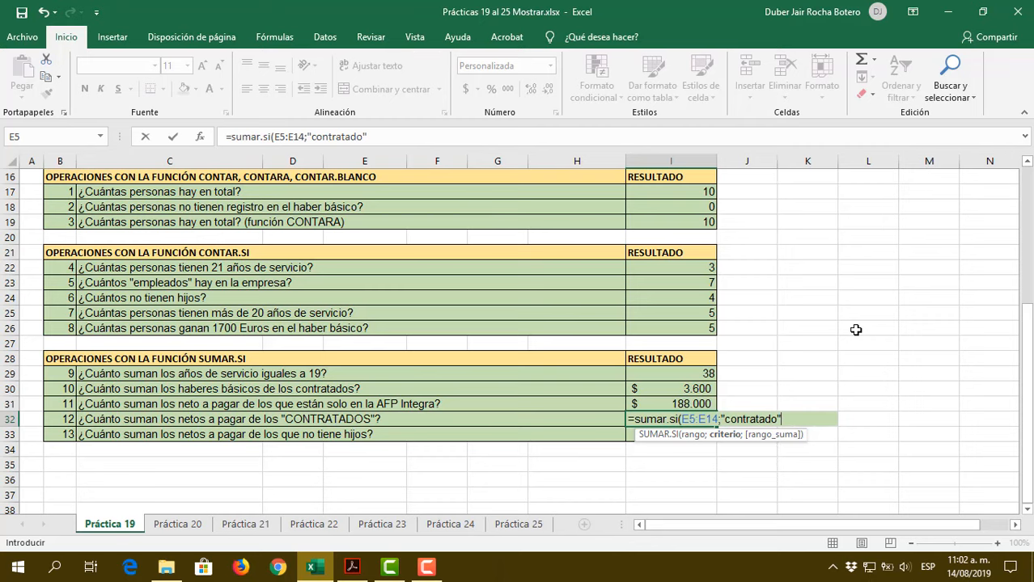
type(";")
scroll(856, 330, "up", 5)
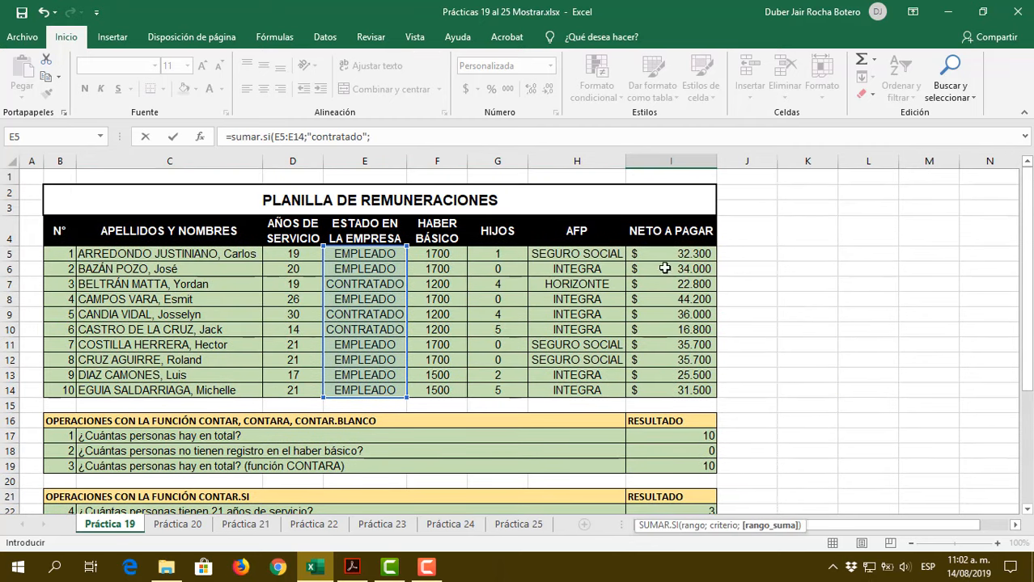
left_click_drag(658, 259, 658, 390)
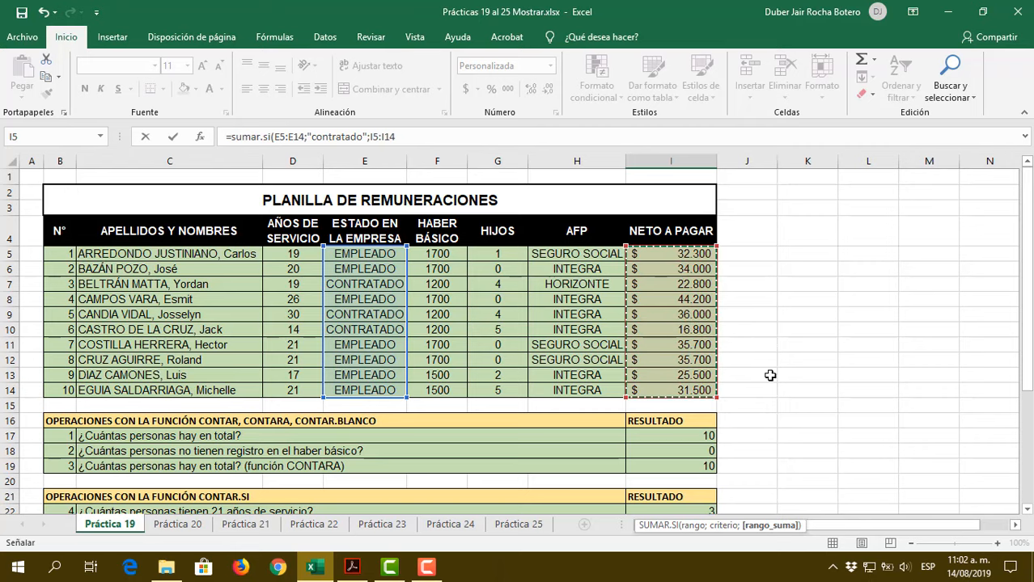
scroll(799, 360, "down", 5)
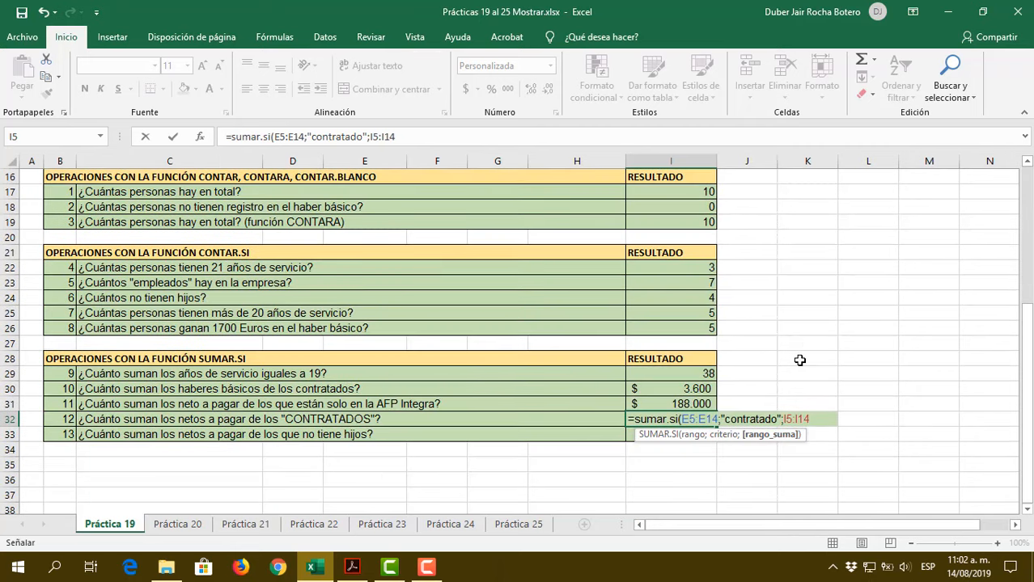
type(")")
key("Return")
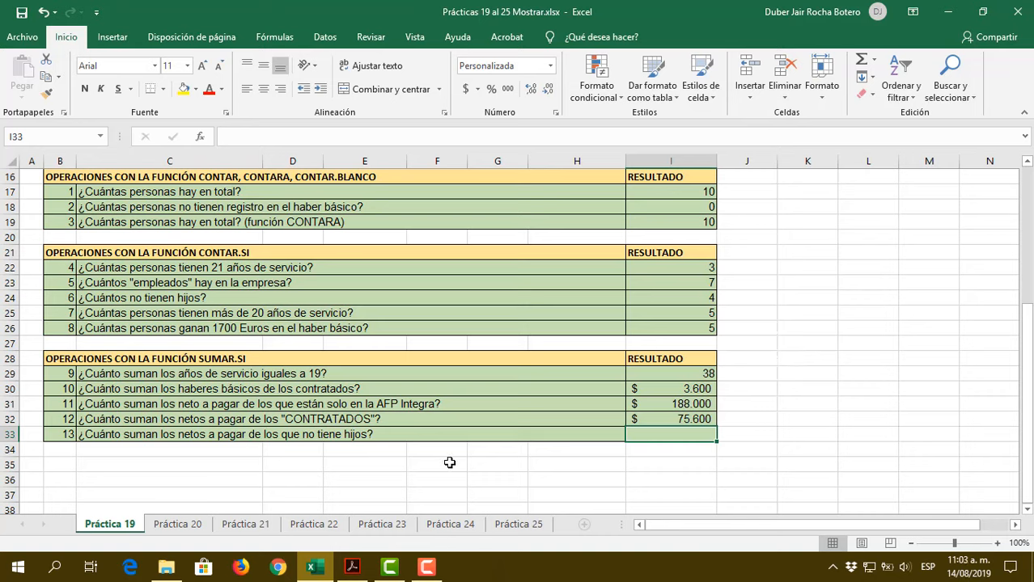
Start a SUMAR.SI formula for question 13 in cell I33 with the HIJOS values G5:G14 as its range
type("=suma")
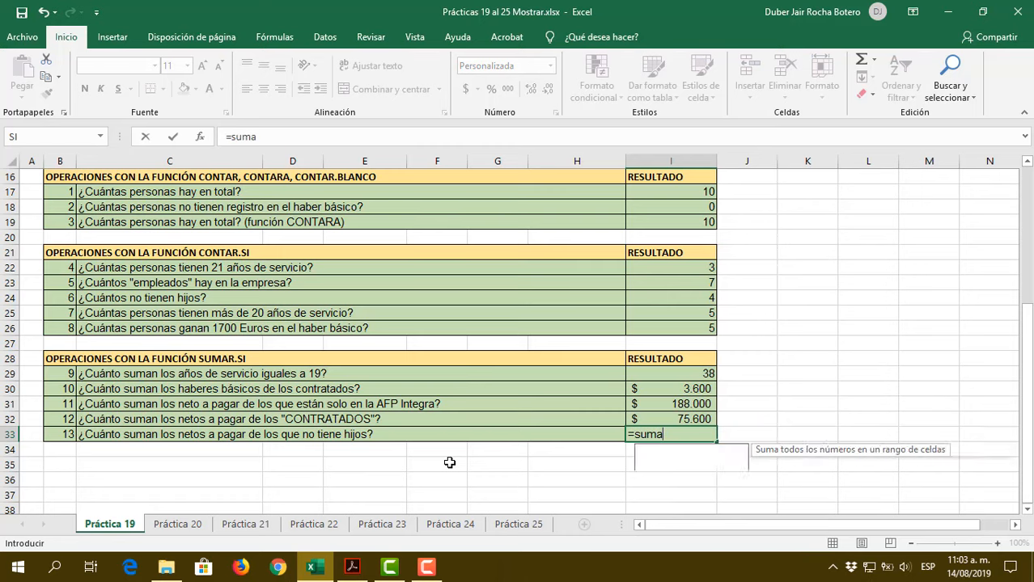
type("r.si(")
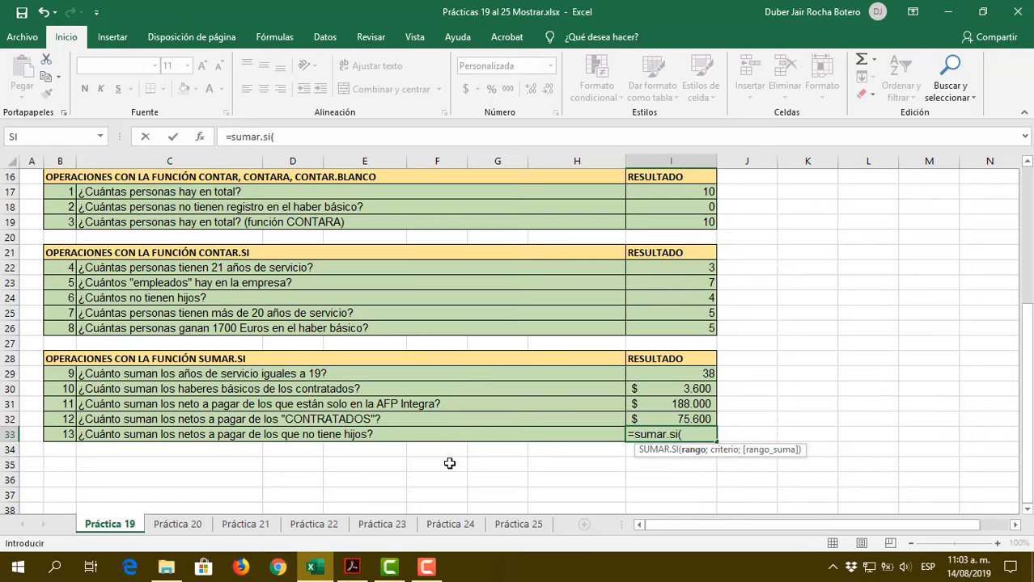
scroll(449, 462, "up", 4)
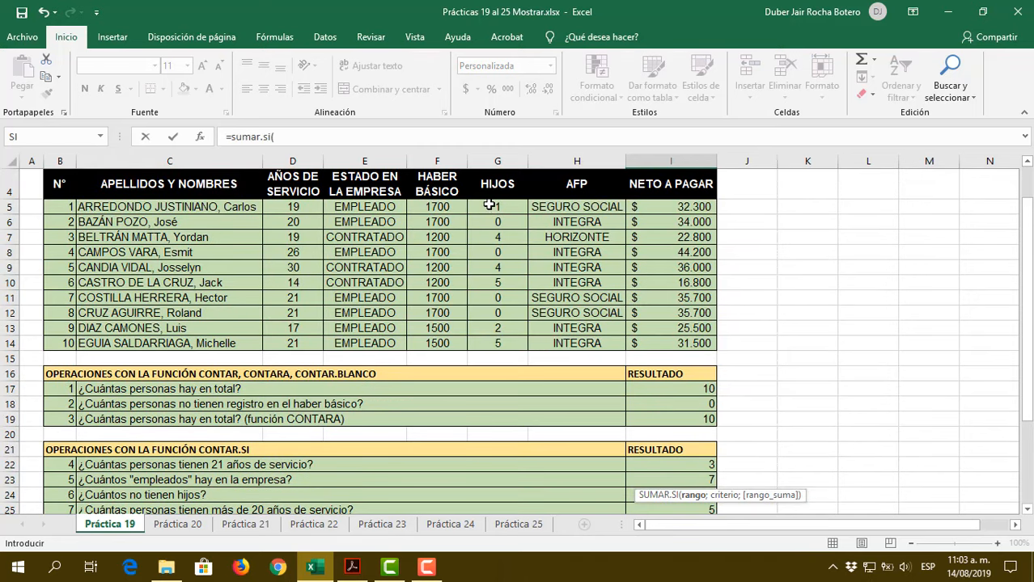
left_click_drag(490, 208, 492, 335)
scroll(837, 342, "down", 4)
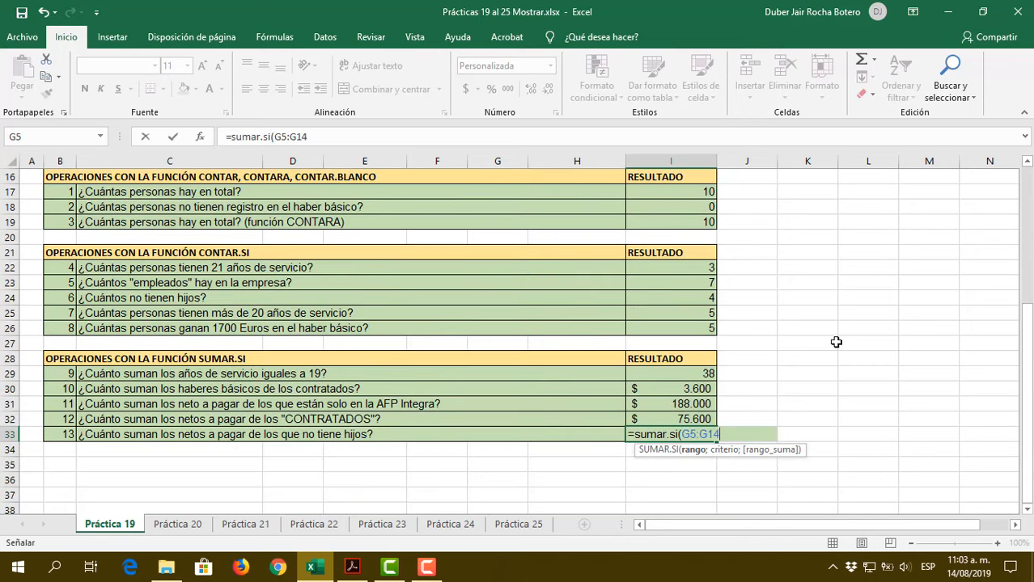
Add the criterion 0 and sum range I5:I14, completing question 13 as =SUMAR.SI(G5:G14;0;I5:I14)
type(";")
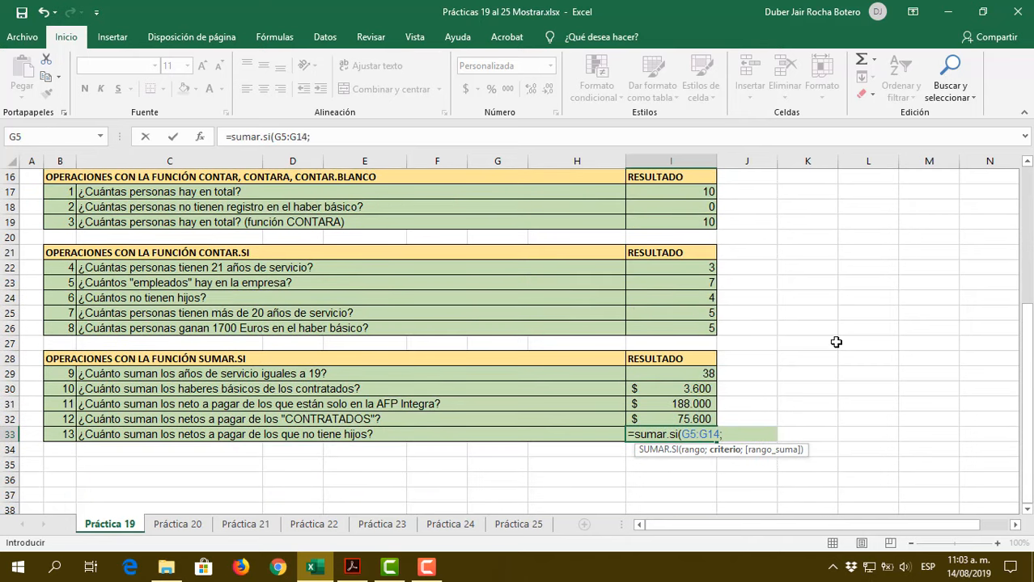
type("0;")
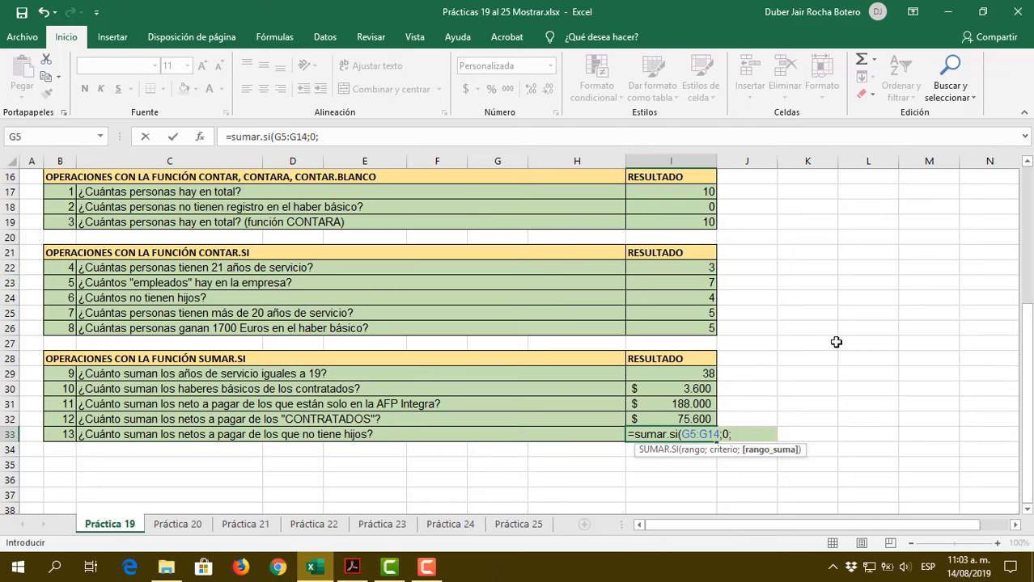
scroll(836, 342, "up", 5)
left_click(698, 256)
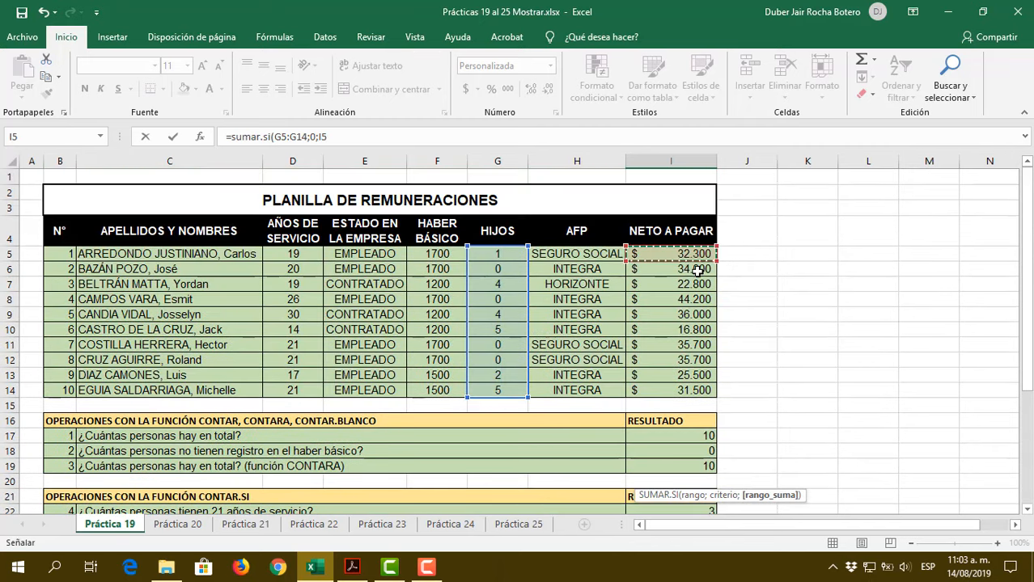
left_click_drag(698, 272, 699, 388)
scroll(938, 361, "down", 5)
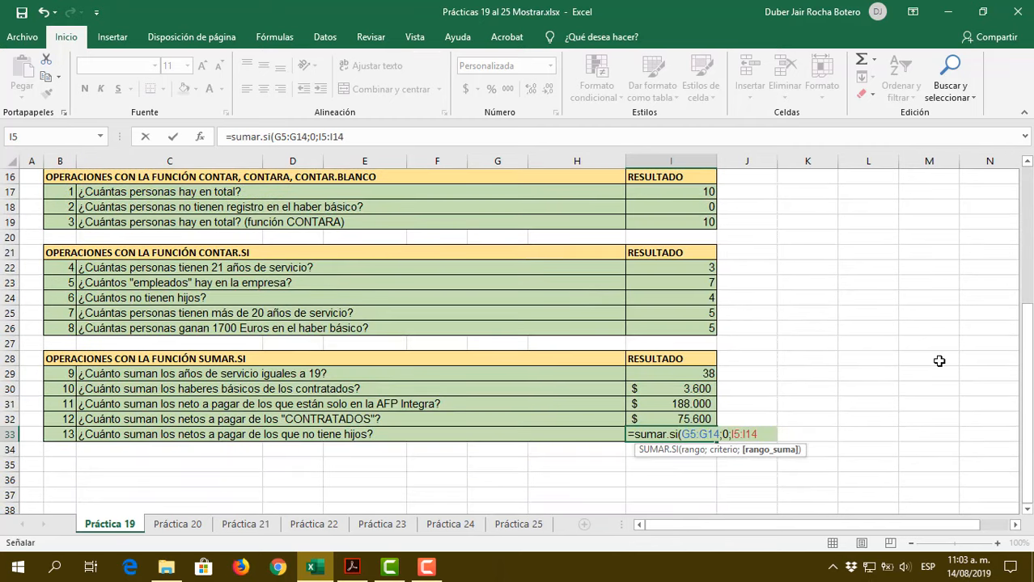
type(")")
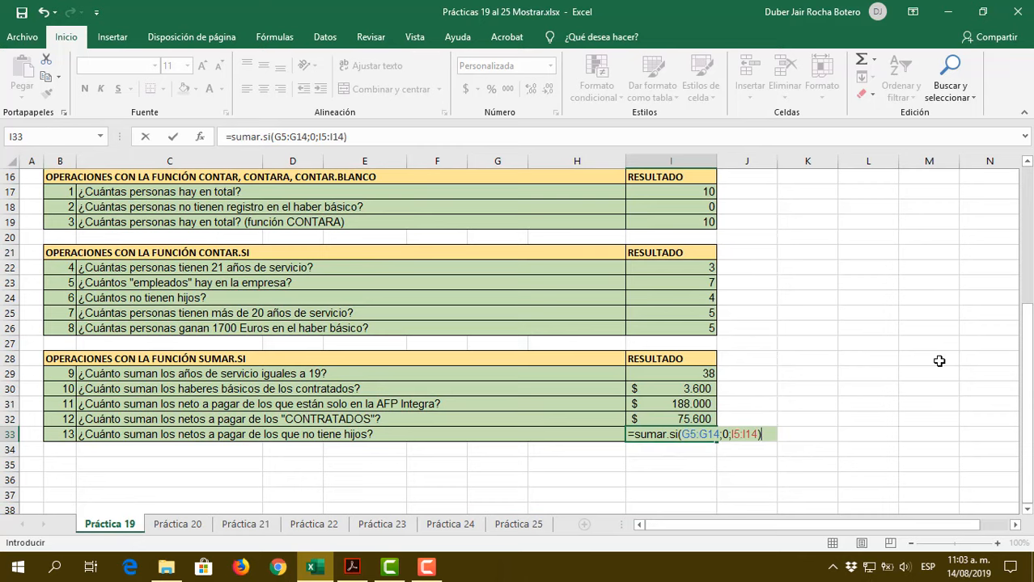
key("Return")
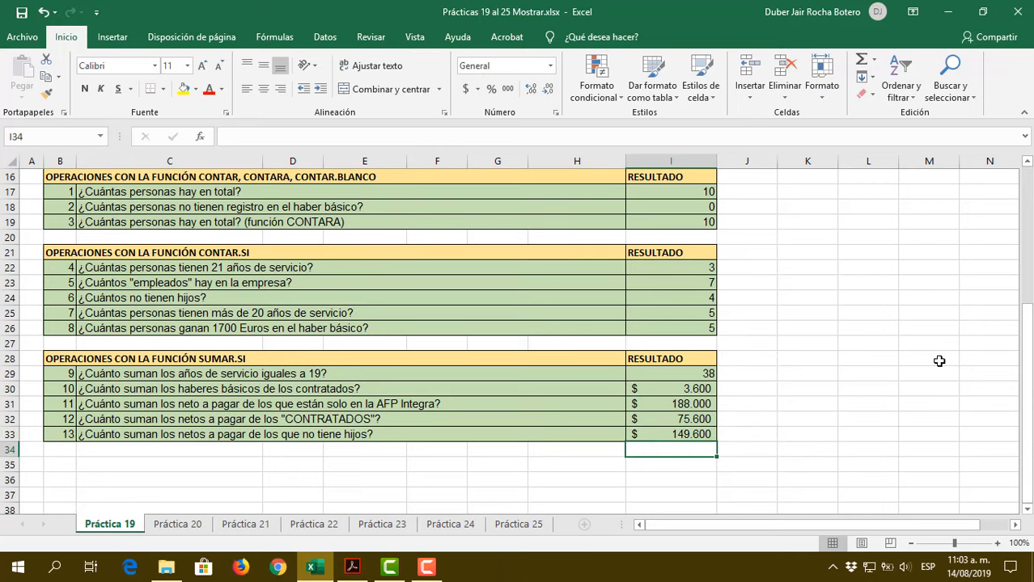
Review the payroll table and the answers in the CONTAR, CONTAR.SI and SUMAR.SI sections of Práctica 19
scroll(938, 361, "up", 5)
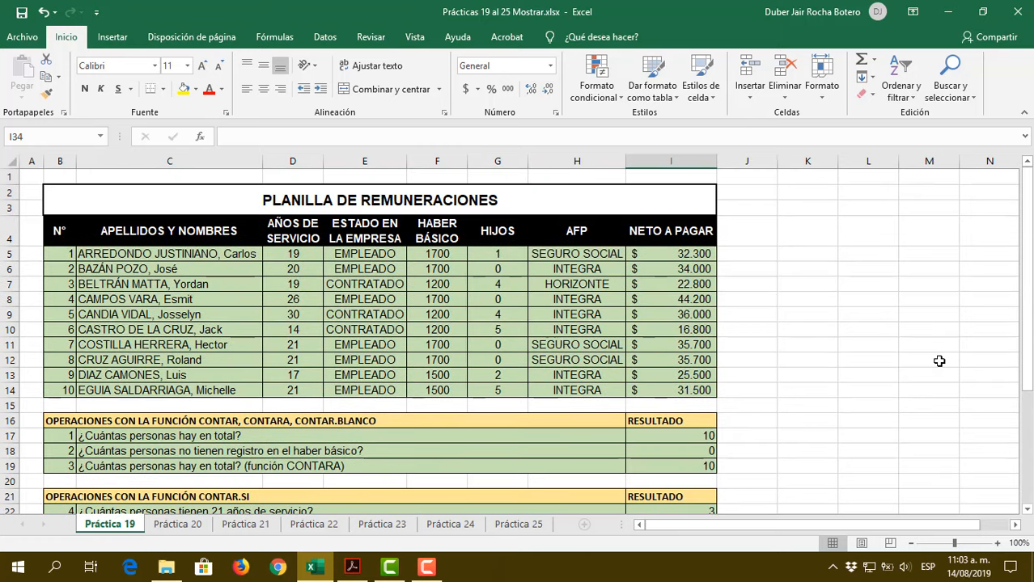
scroll(939, 360, "down", 5)
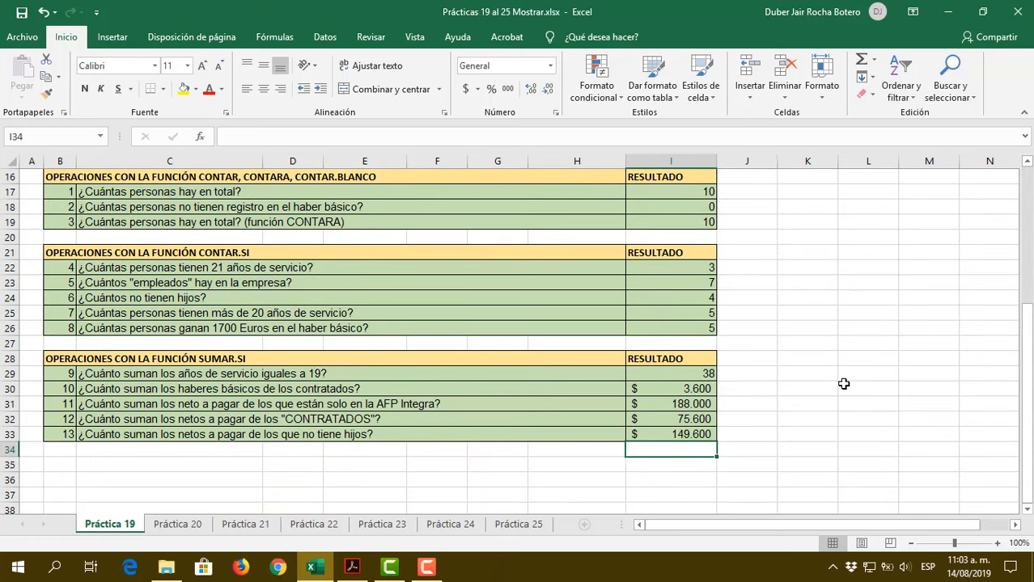
scroll(843, 383, "up", 2)
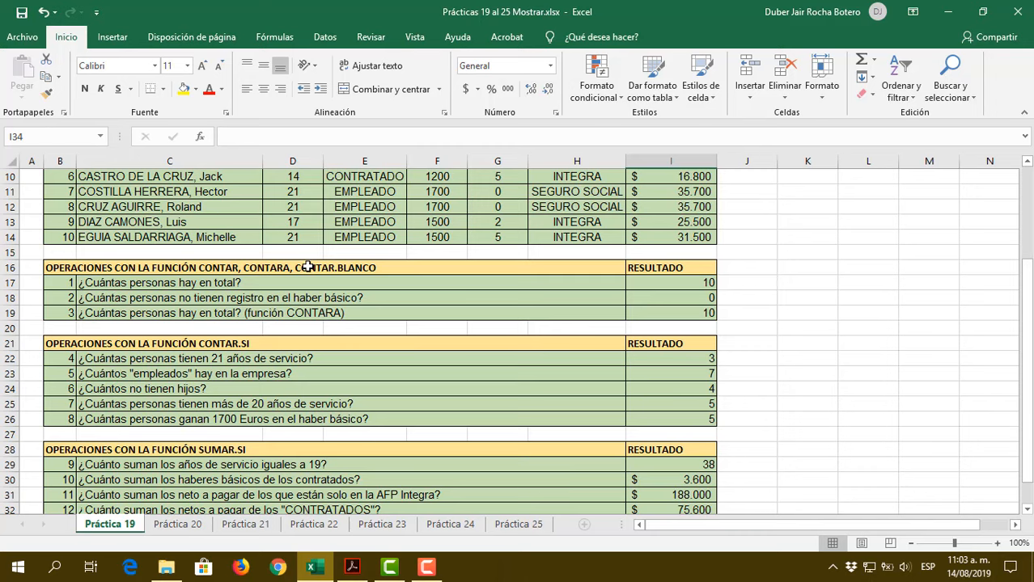
scroll(862, 309, "down", 2)
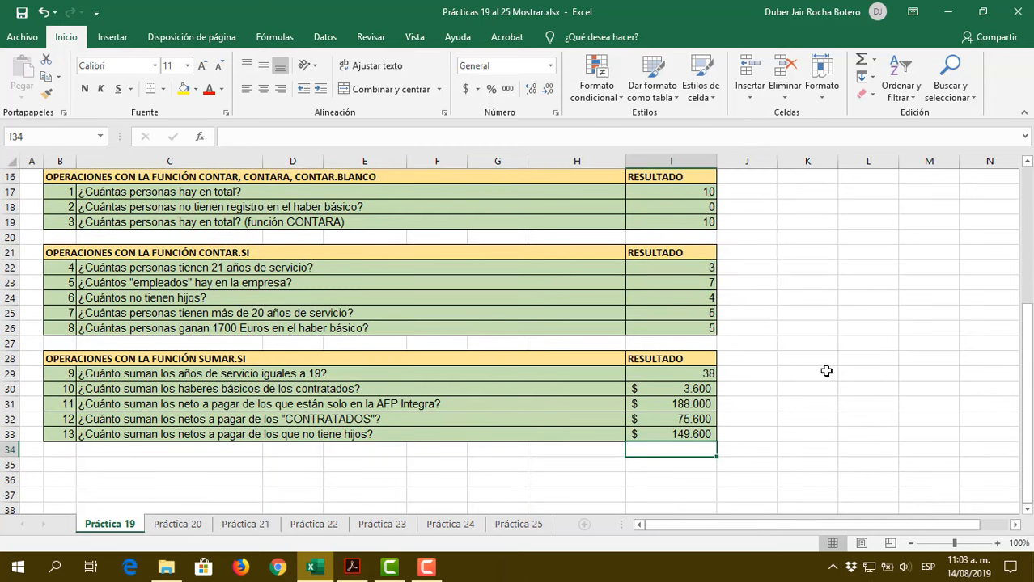
scroll(800, 375, "up", 2)
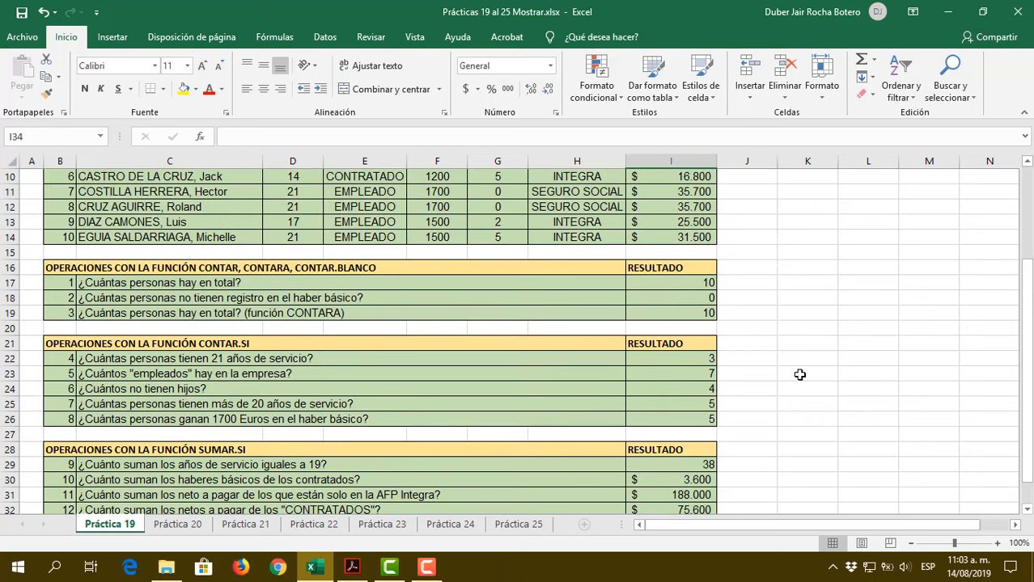
scroll(799, 375, "down", 1)
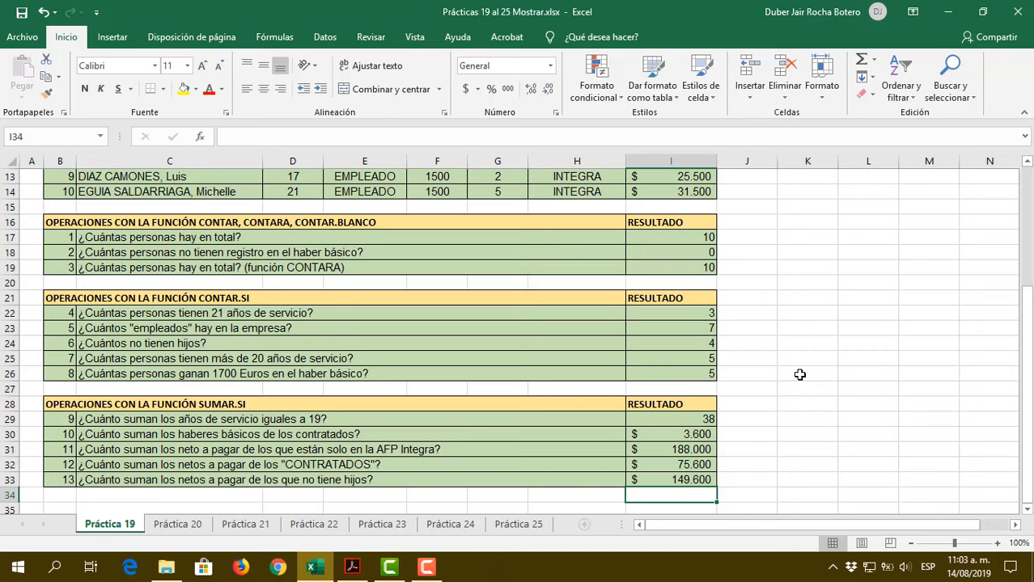
scroll(799, 375, "up", 4)
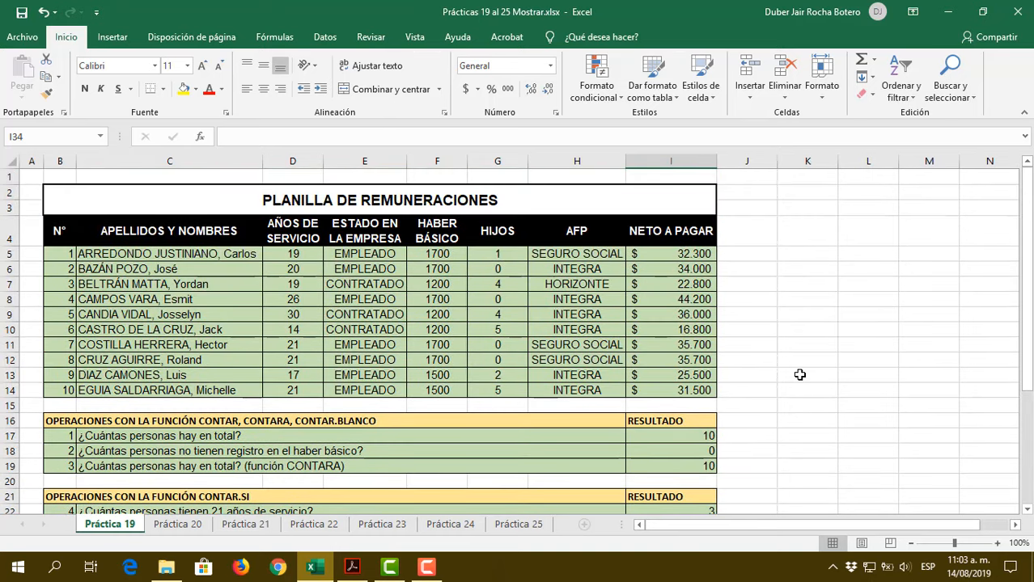